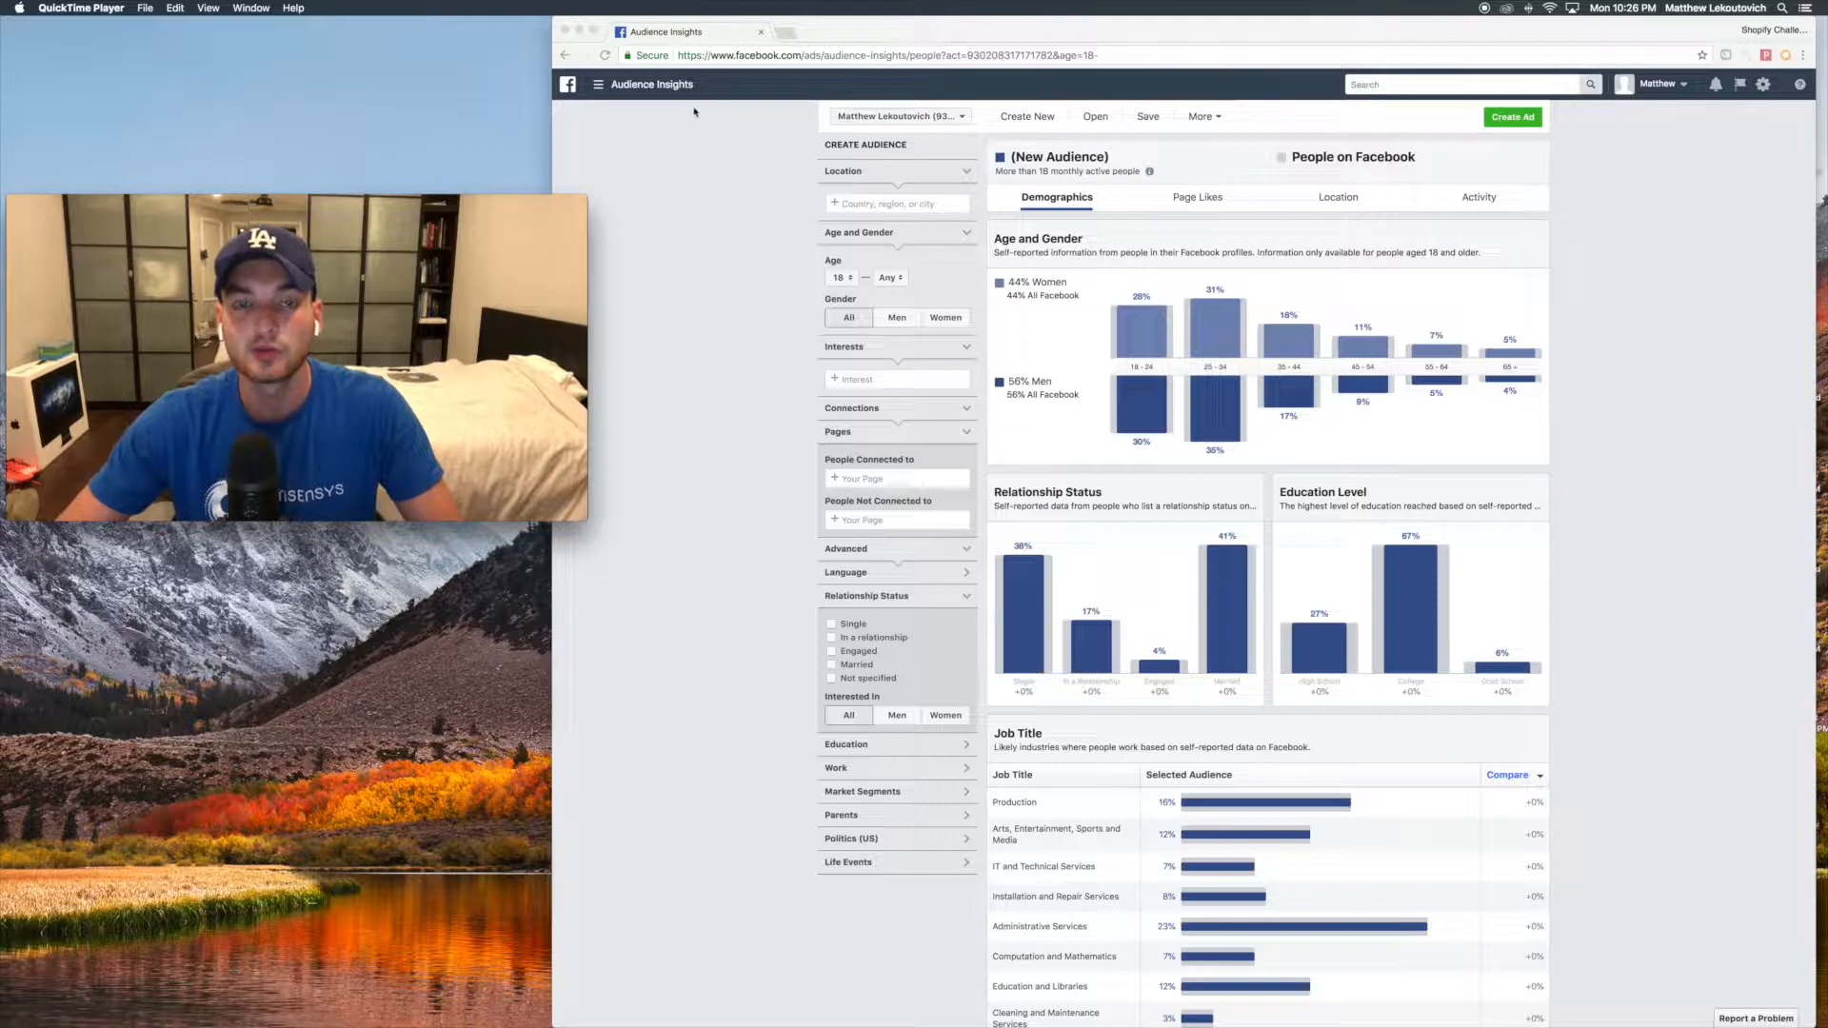
- Open the Page Likes view of Audience Insights and set the audience location to United States
left_click(613, 87)
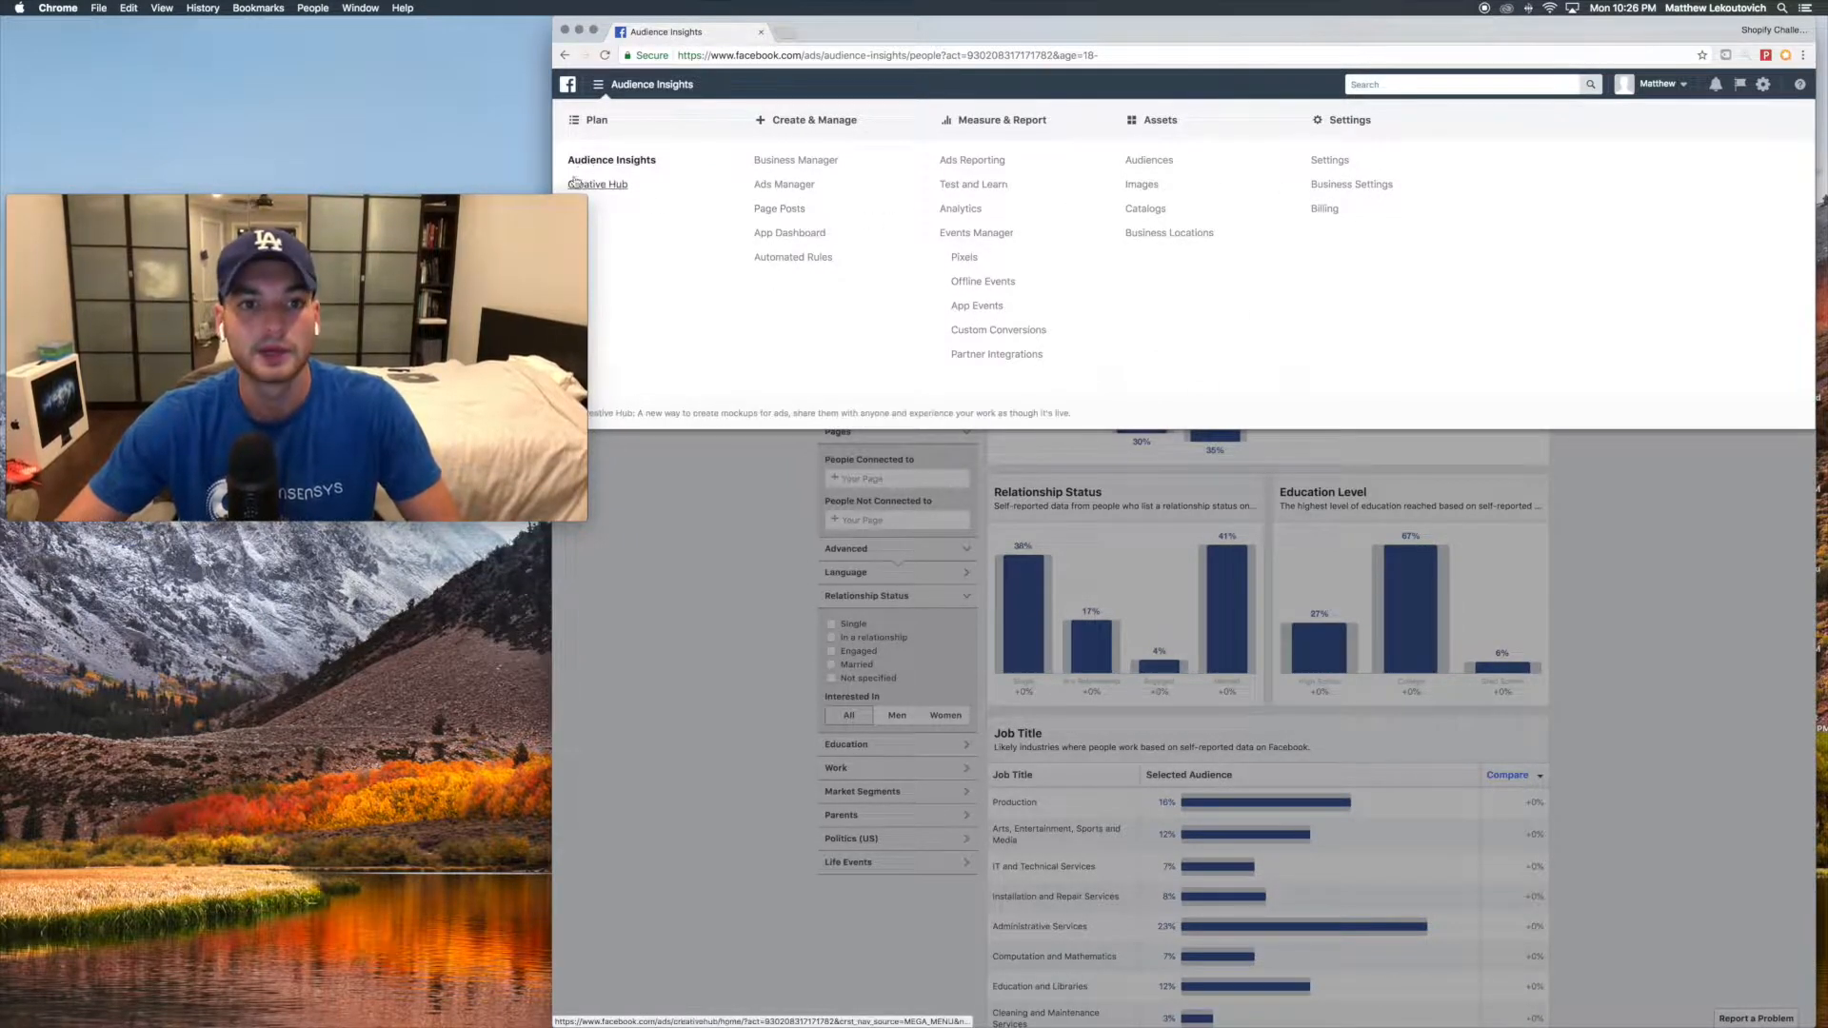
left_click(599, 163)
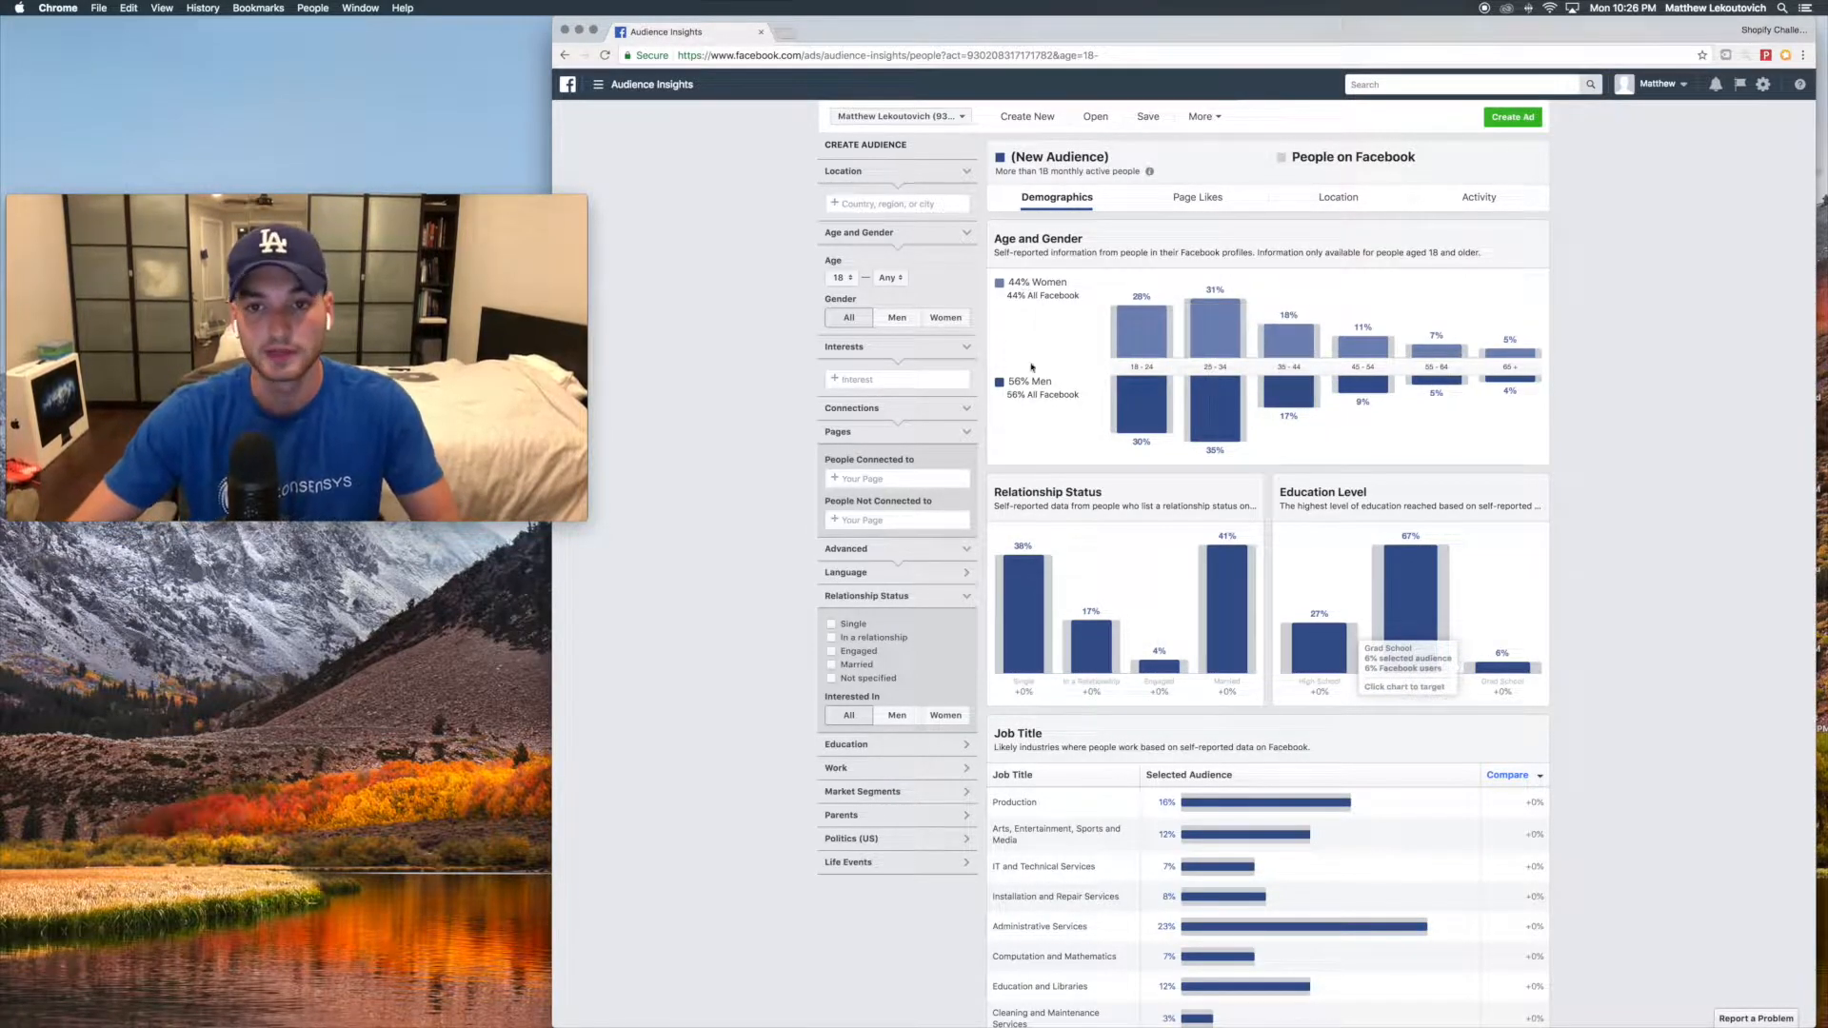
left_click(1182, 199)
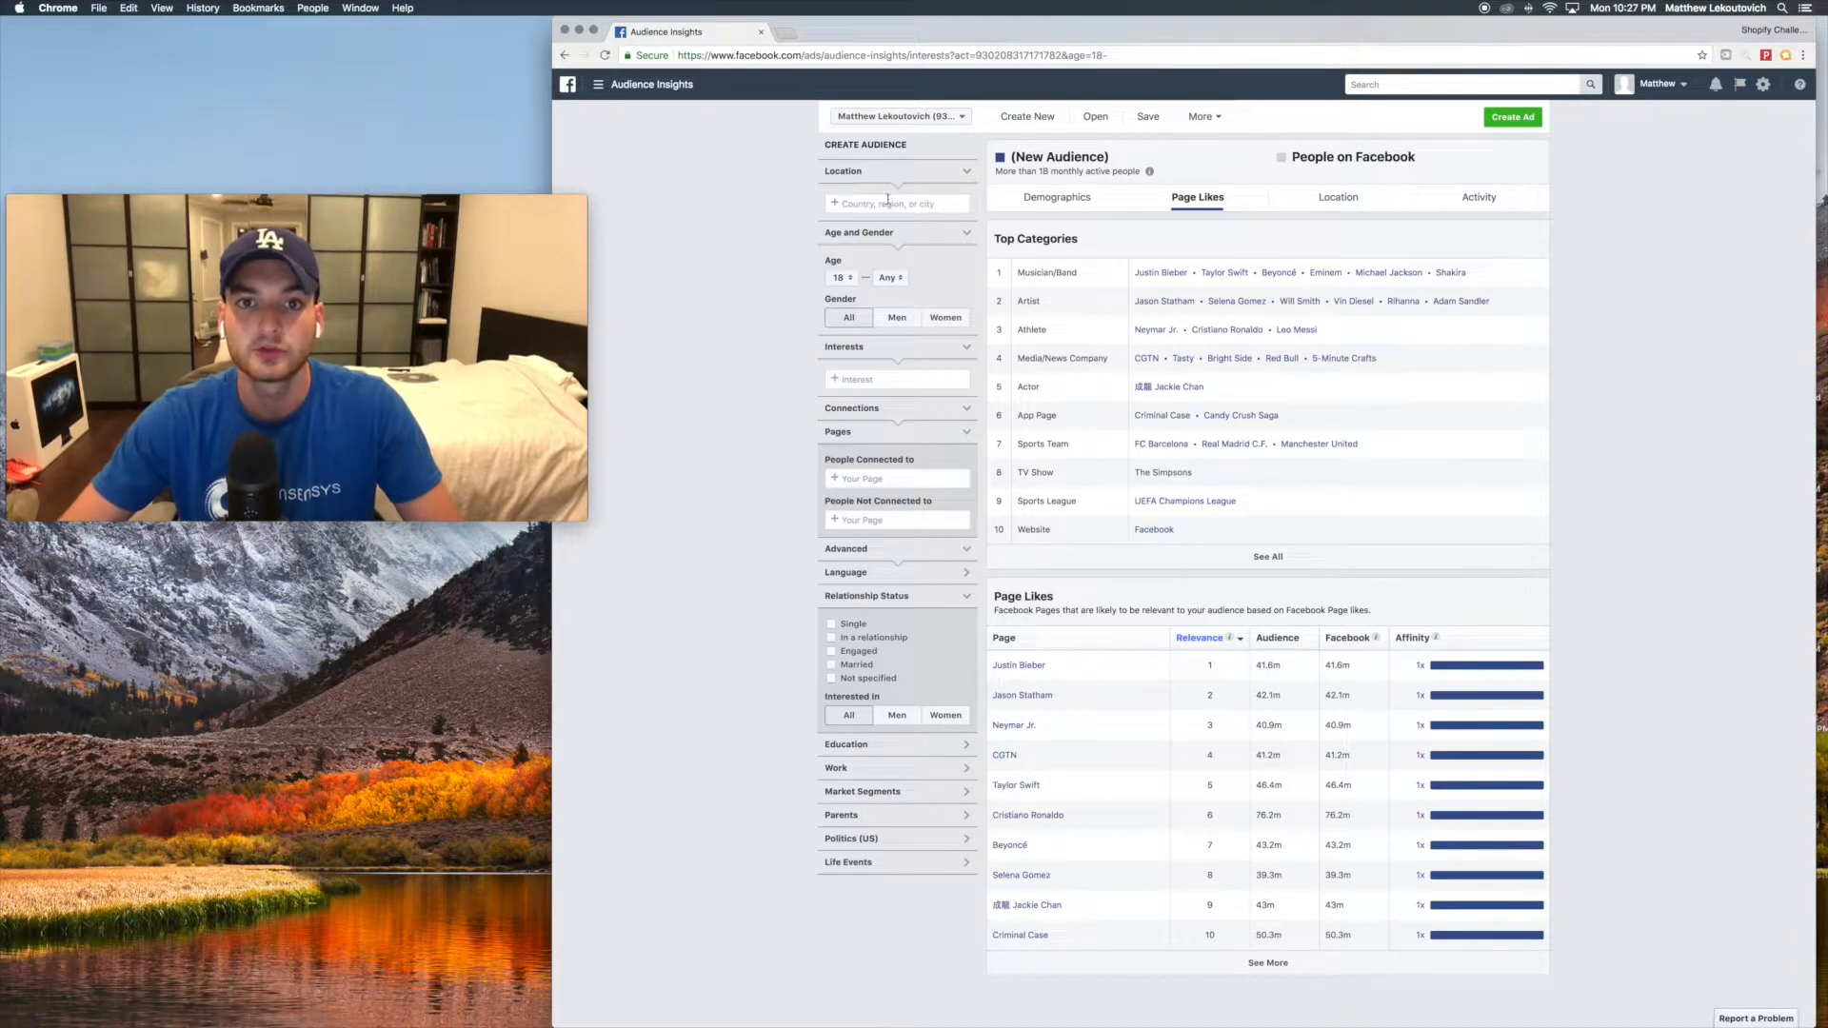
type("united states")
key("Return")
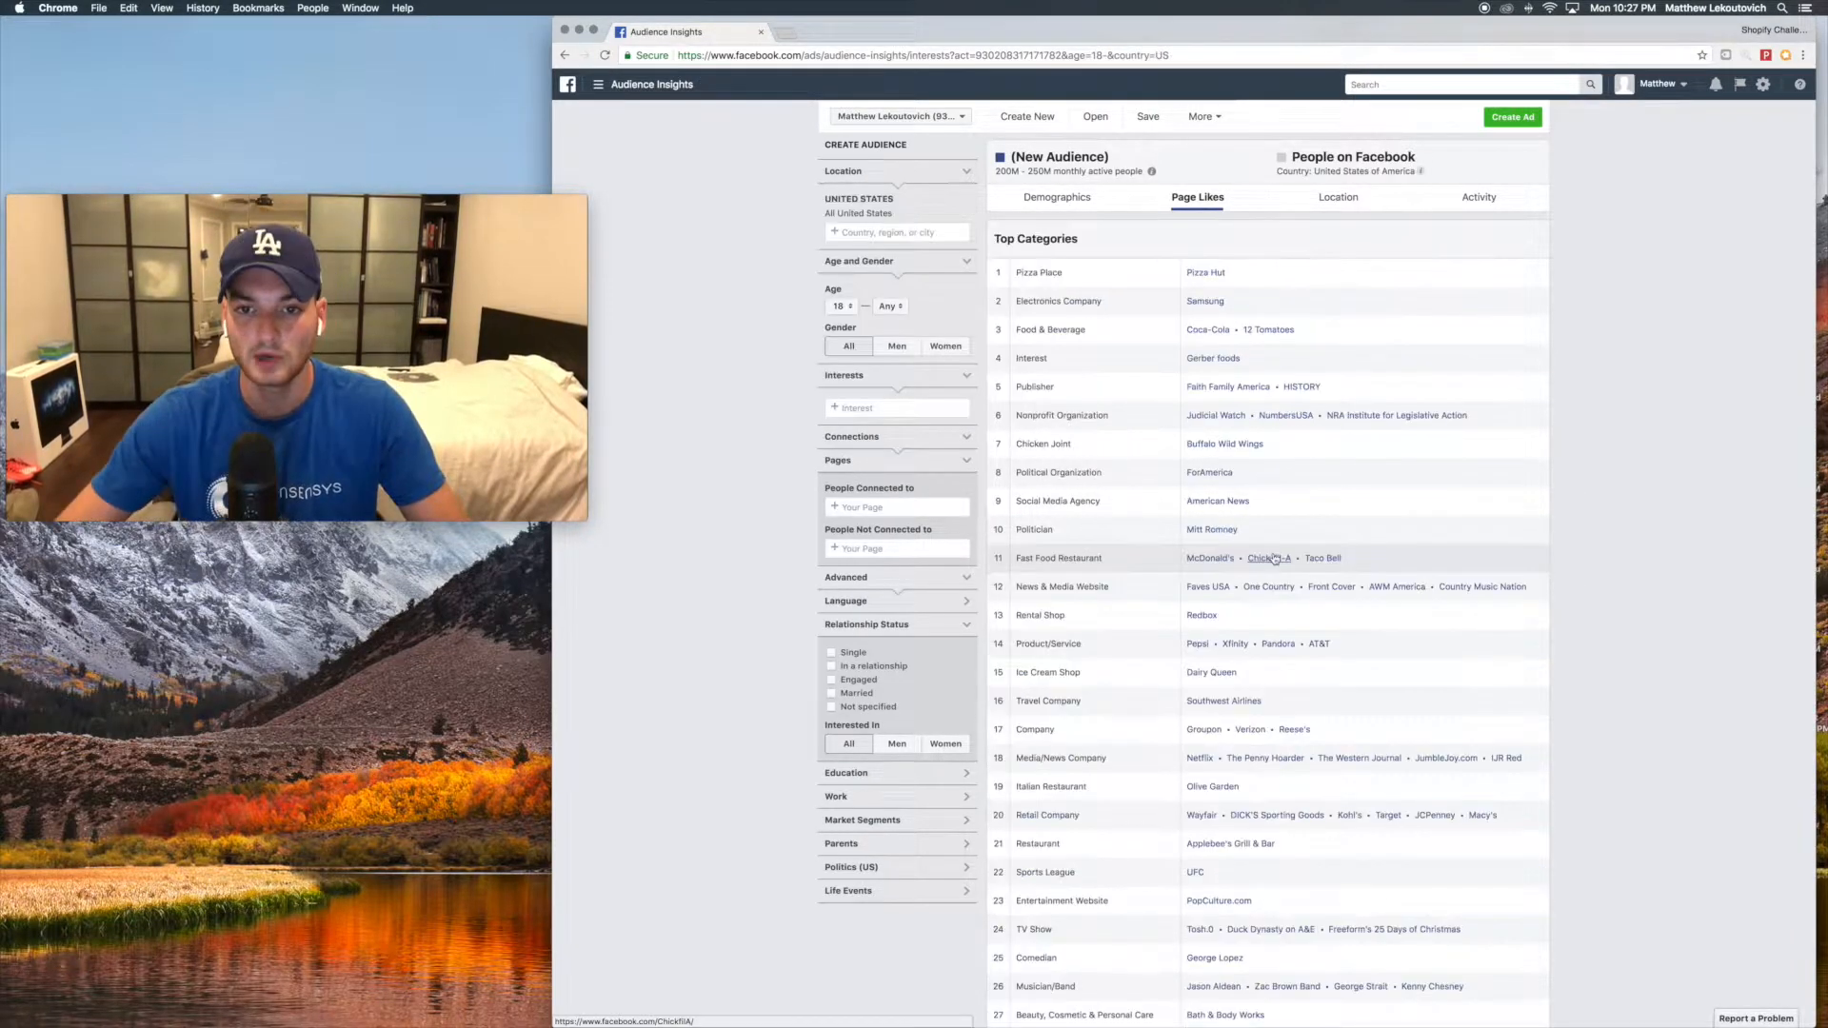
- Examine the top categories of liked pages and search the list for "sports"
scroll(1116, 592, "down", 2)
scroll(1115, 592, "down", 5)
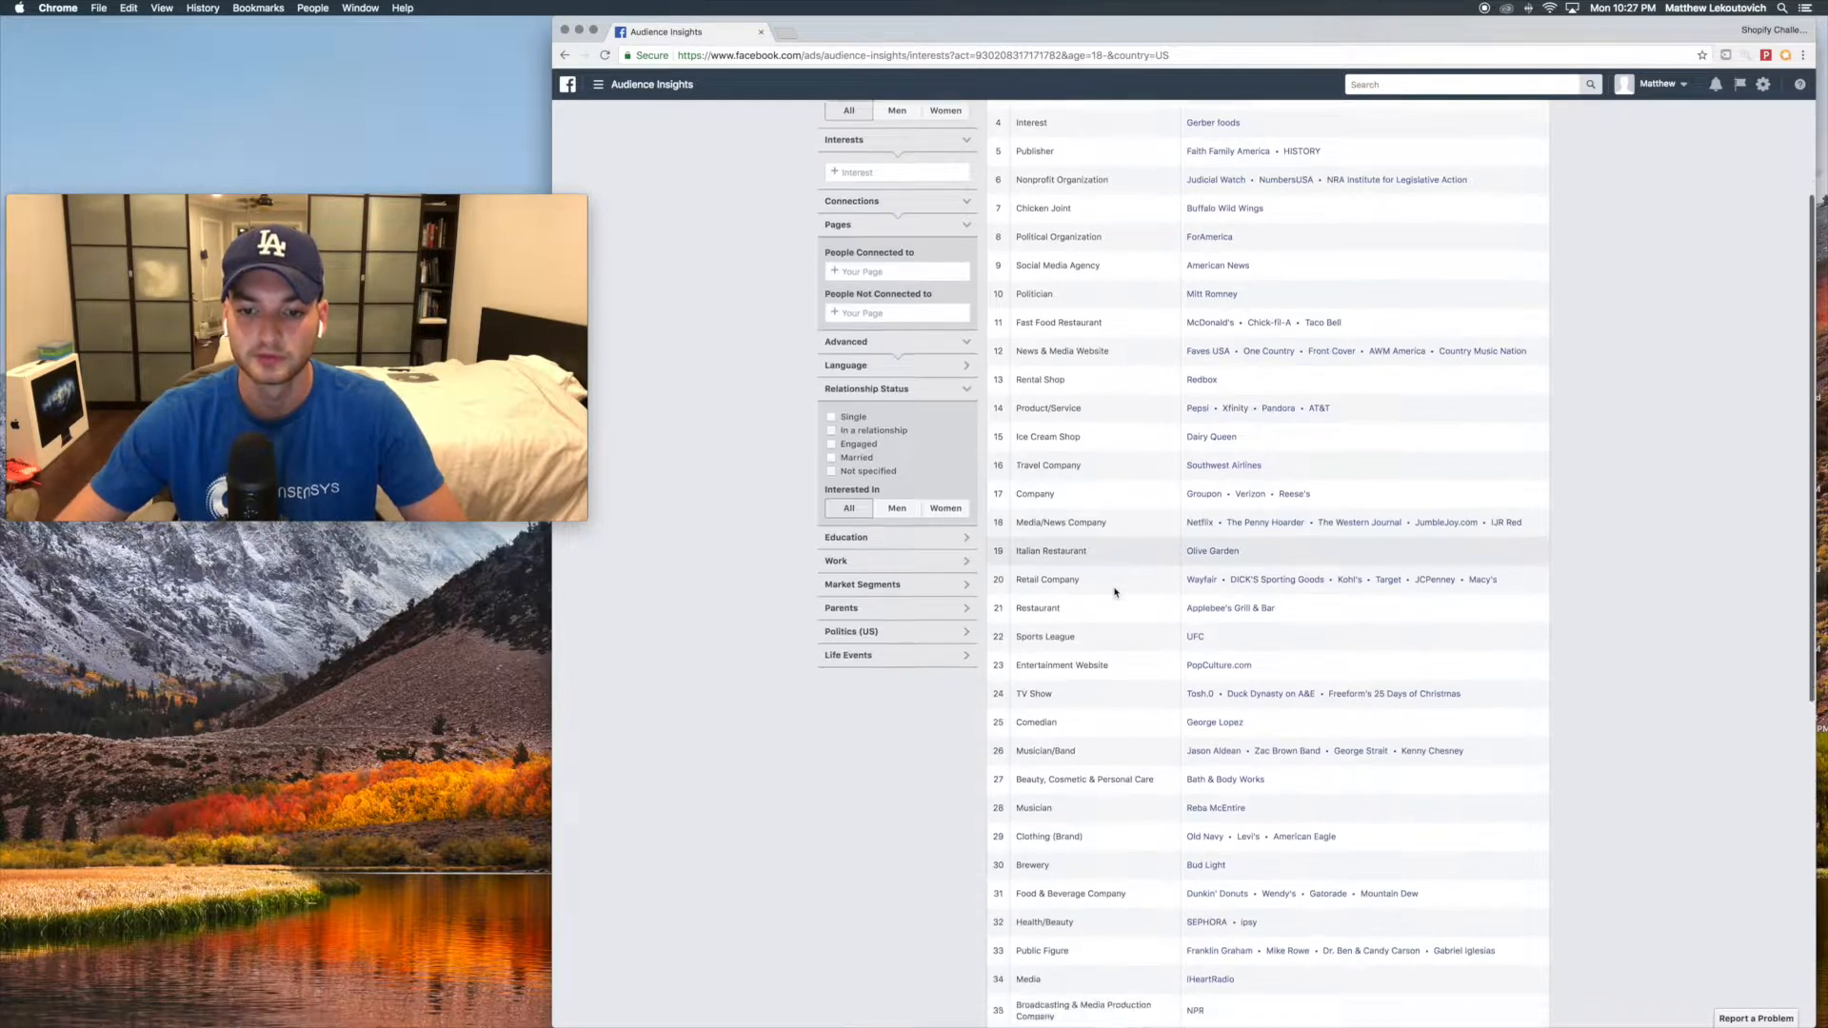
key("super+f")
type("sports")
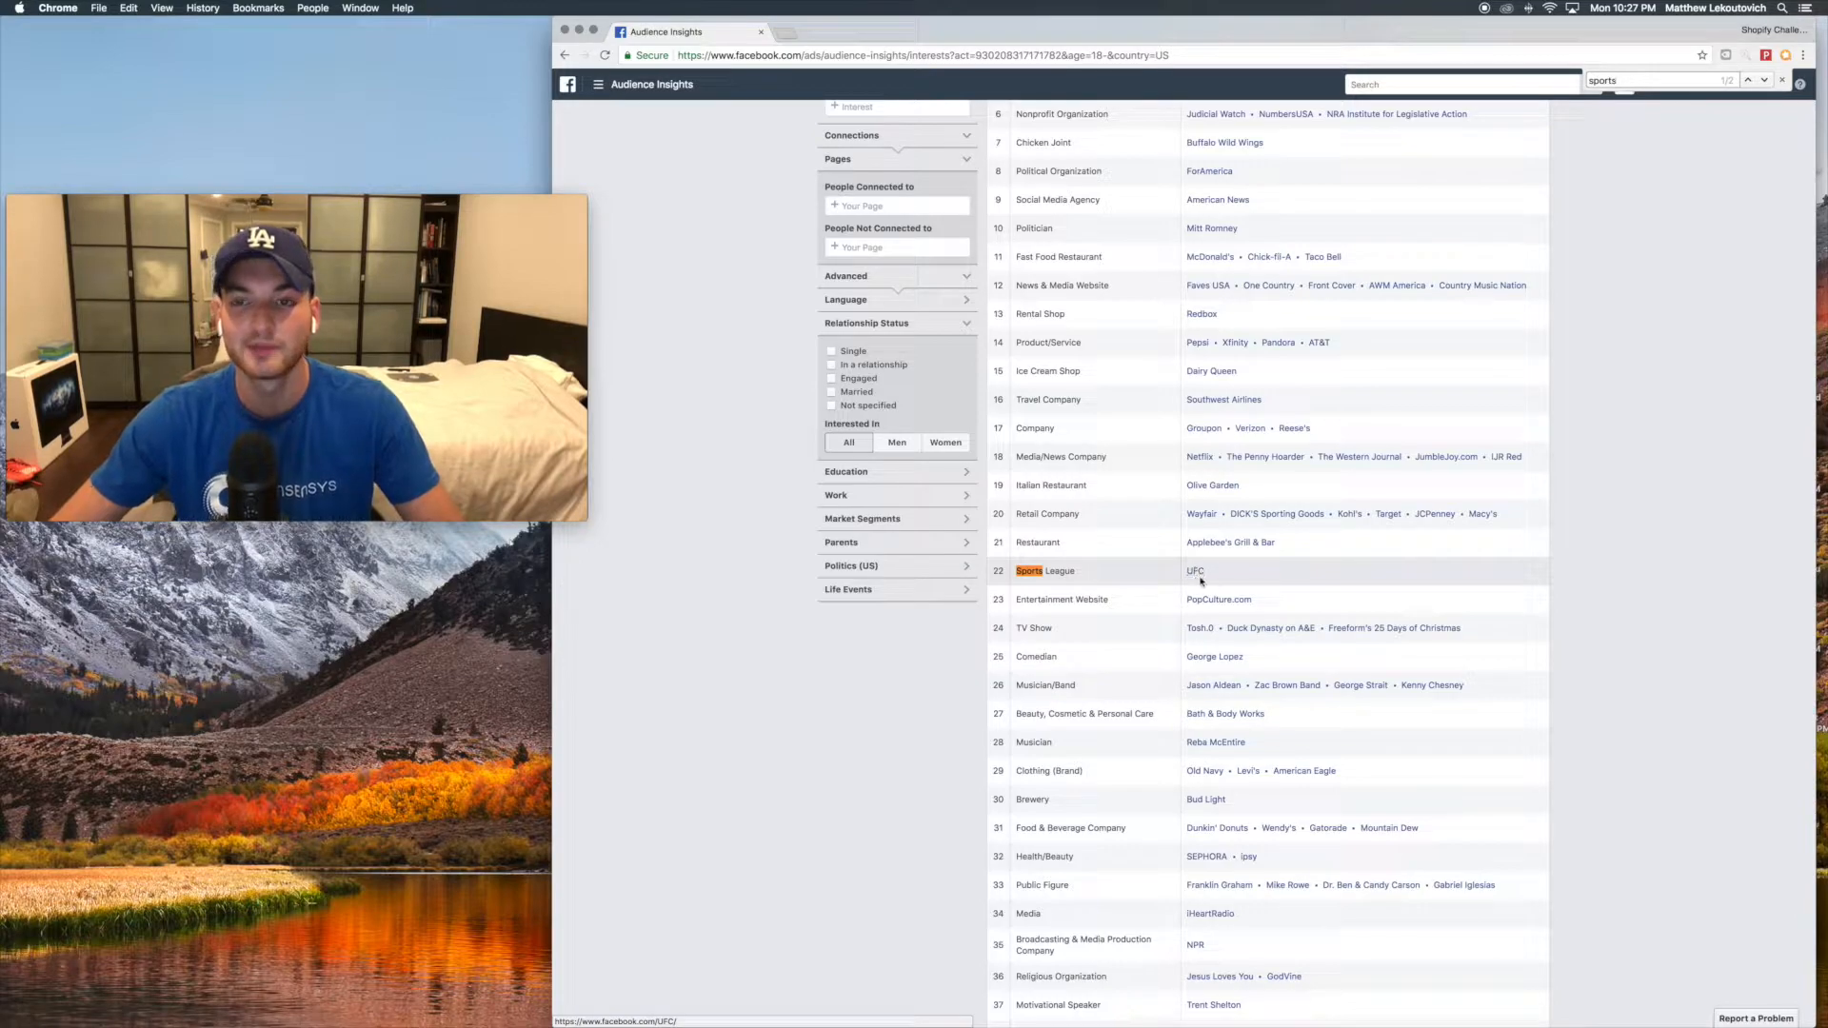
scroll(1212, 571, "down", 3)
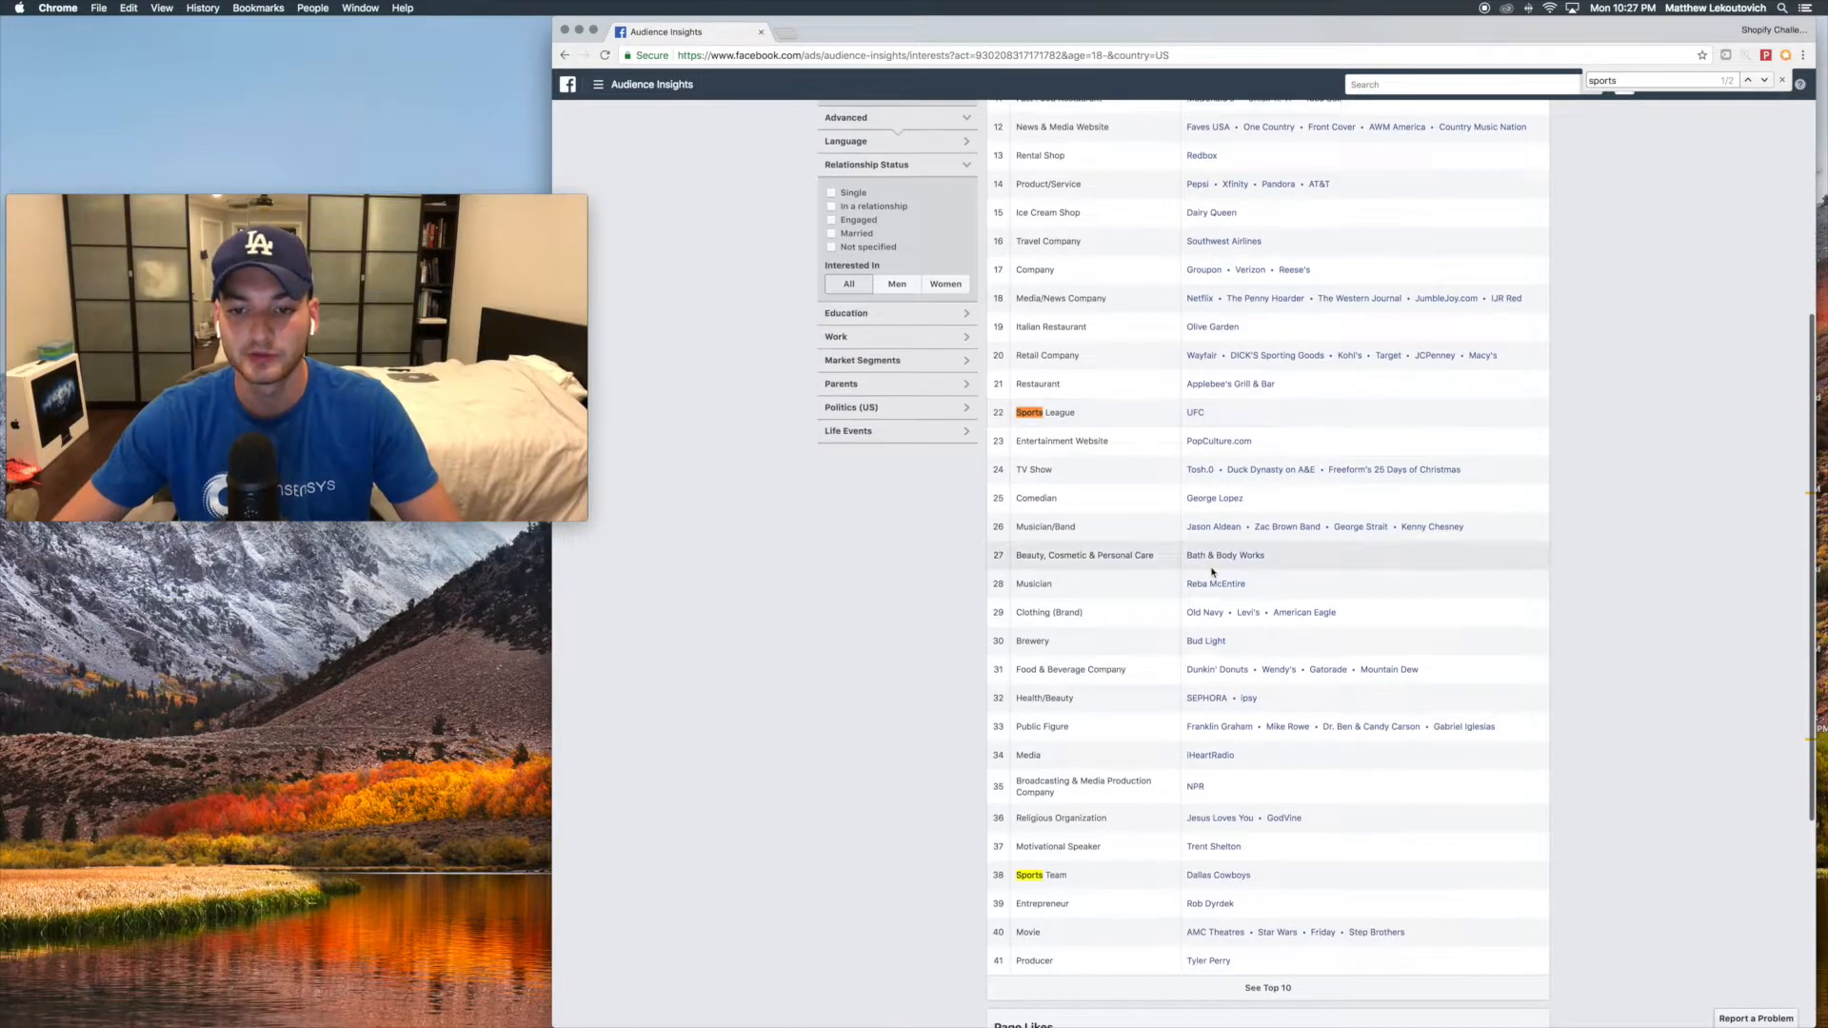
left_click(1784, 81)
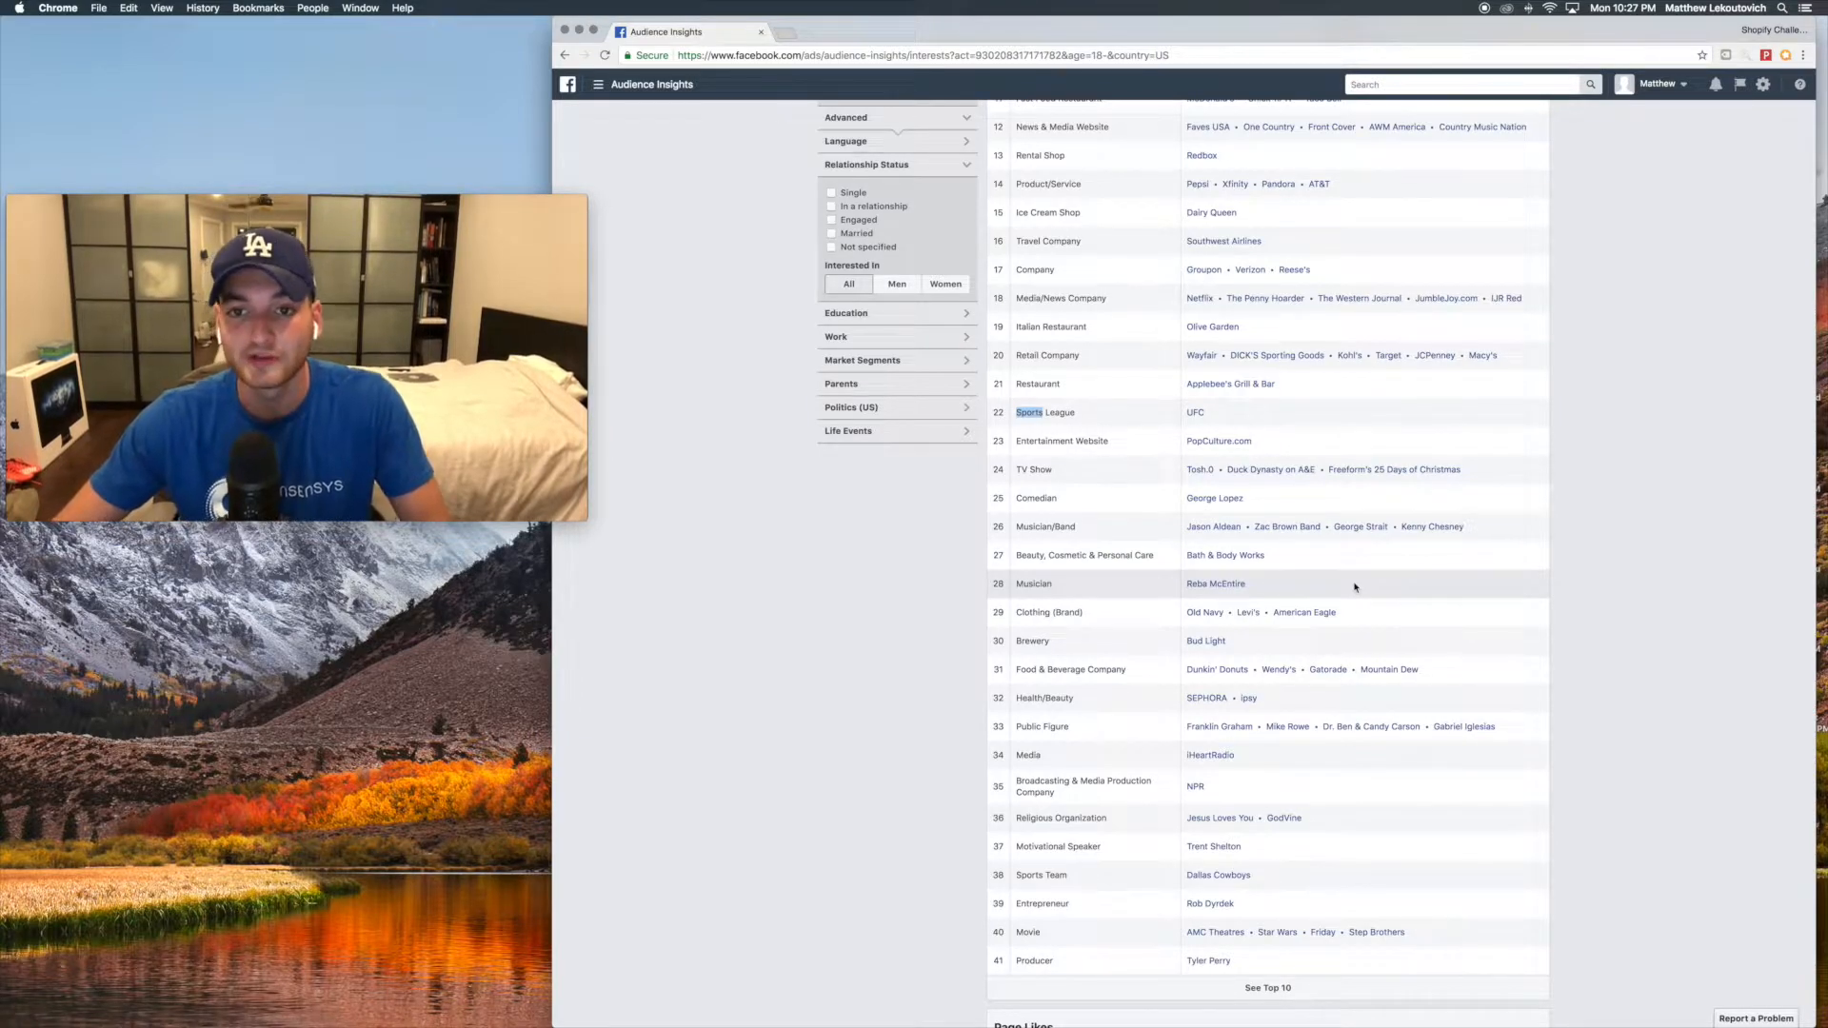
scroll(1355, 586, "up", 1)
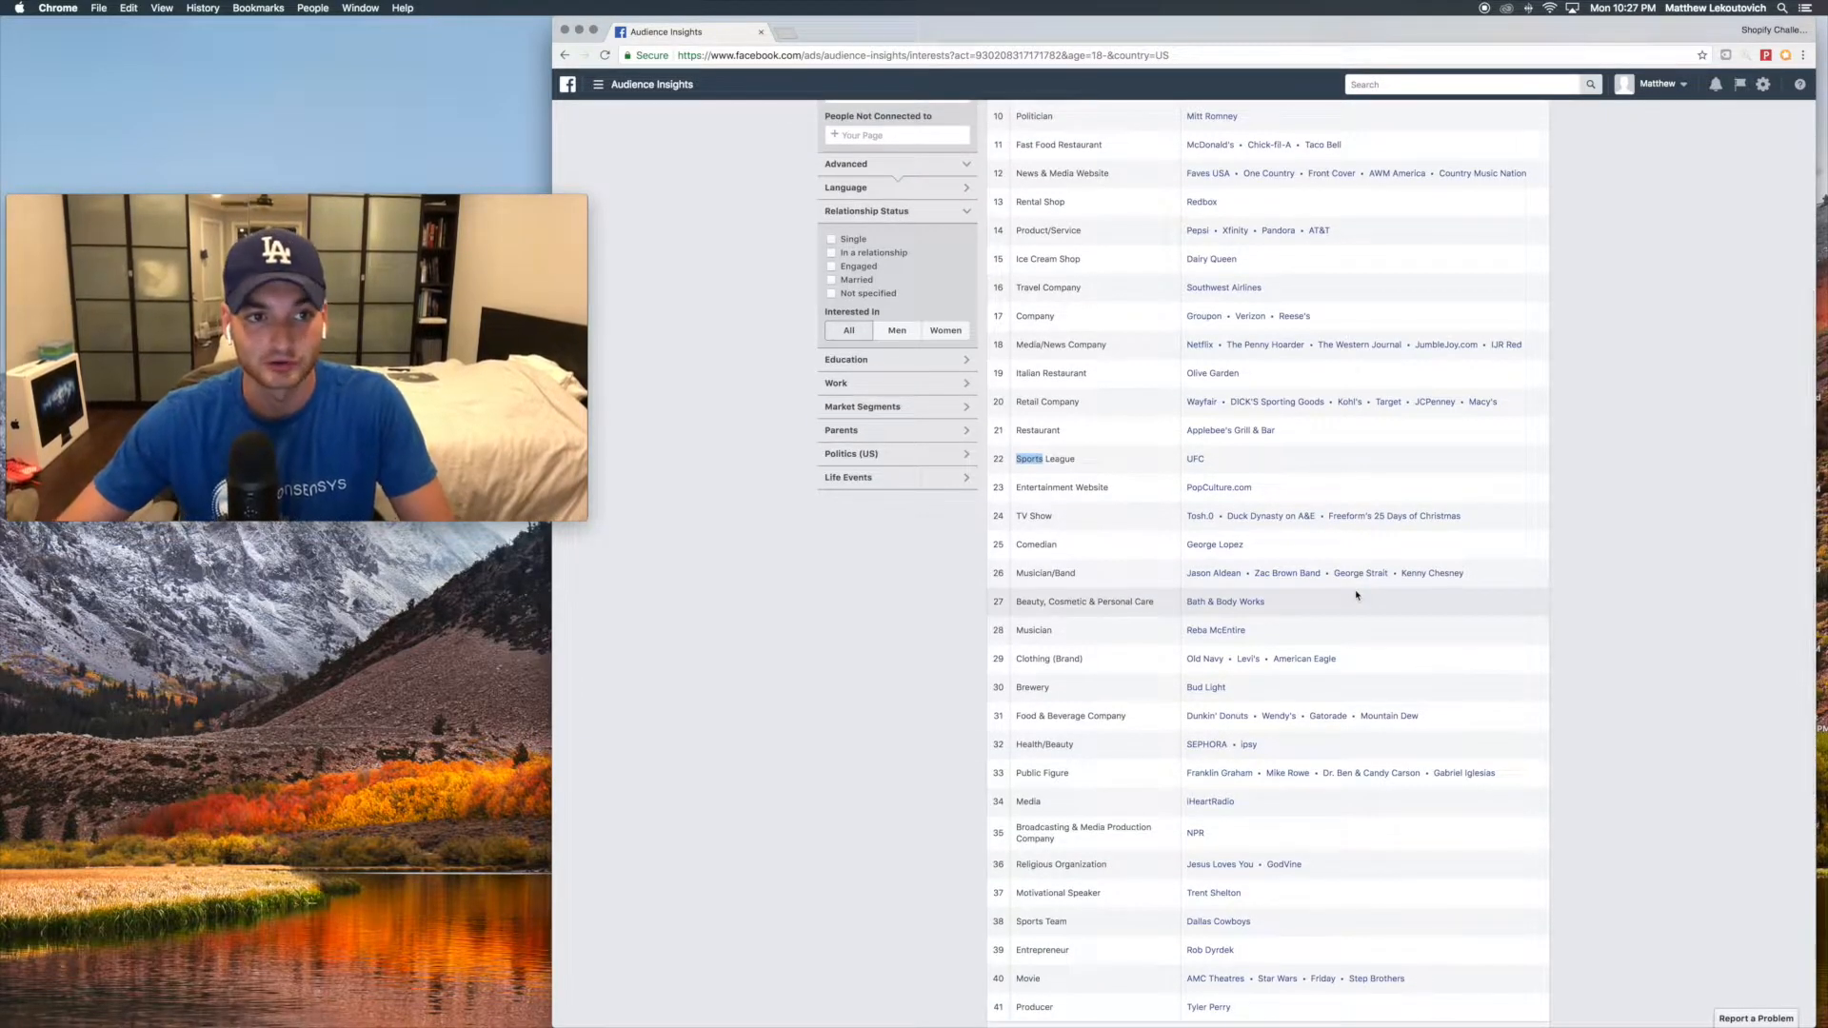
scroll(1357, 595, "up", 1)
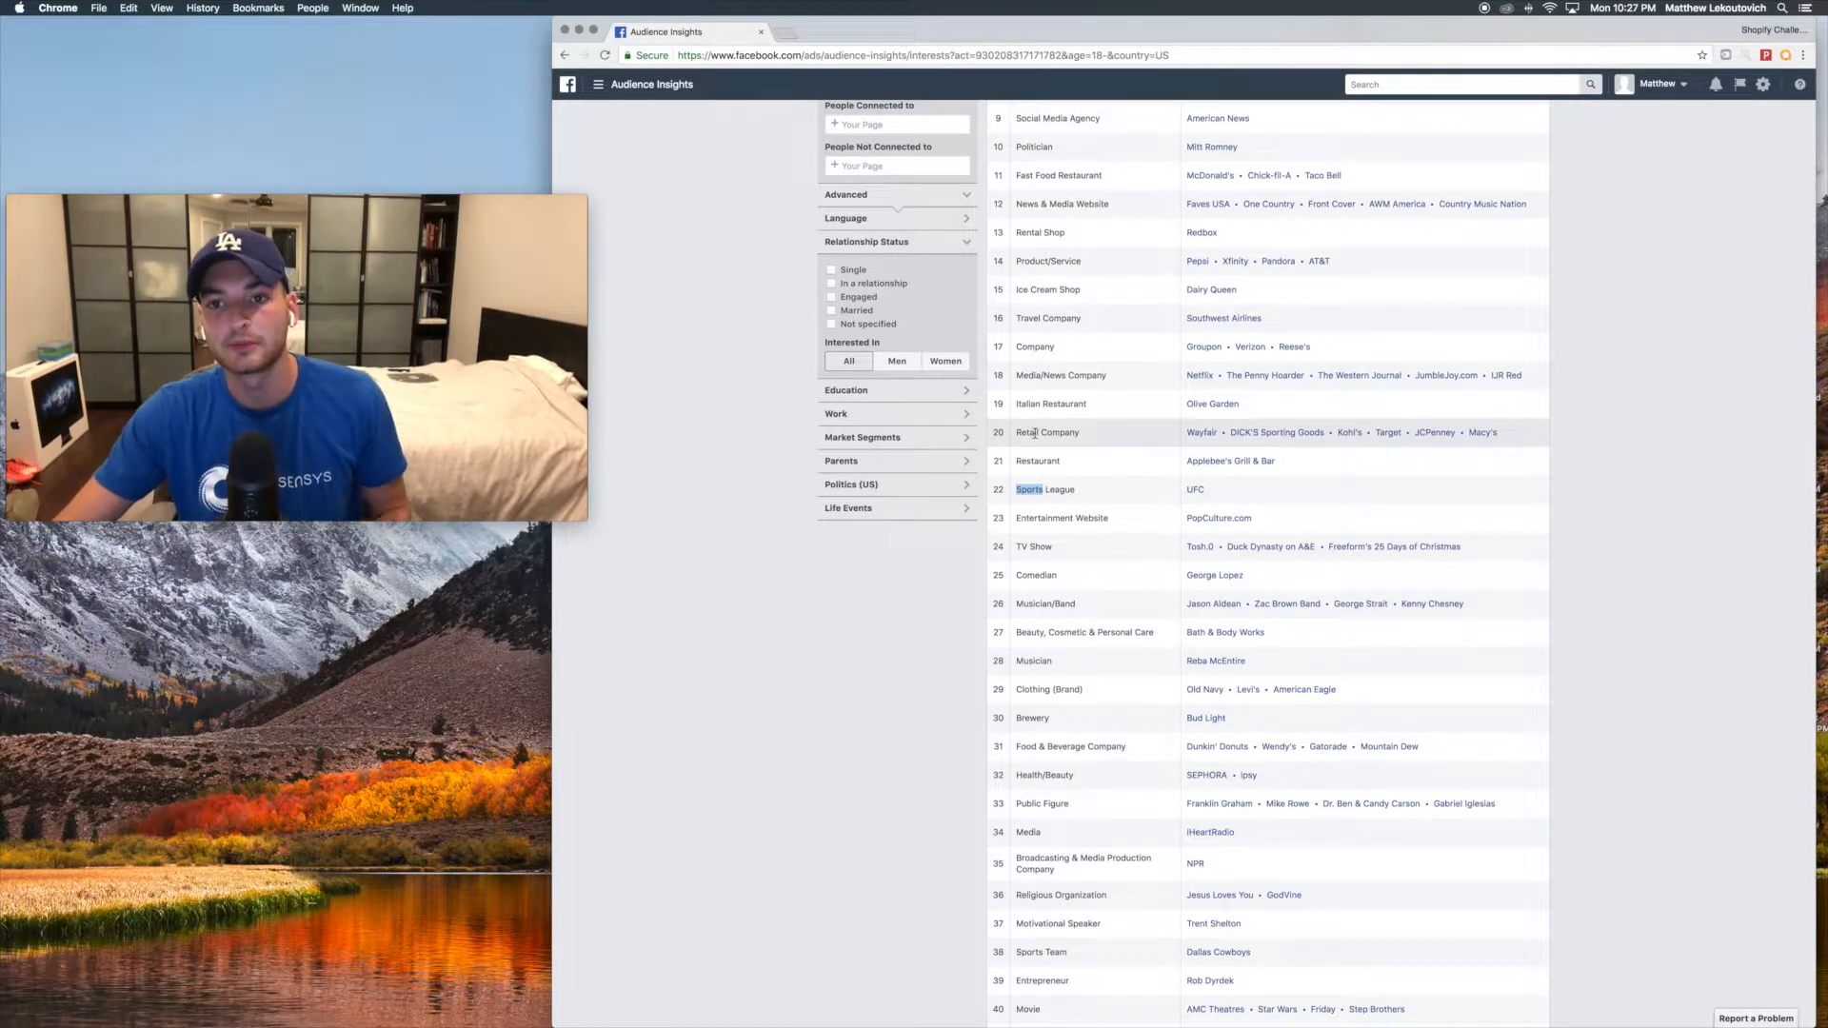
scroll(1038, 436, "up", 5)
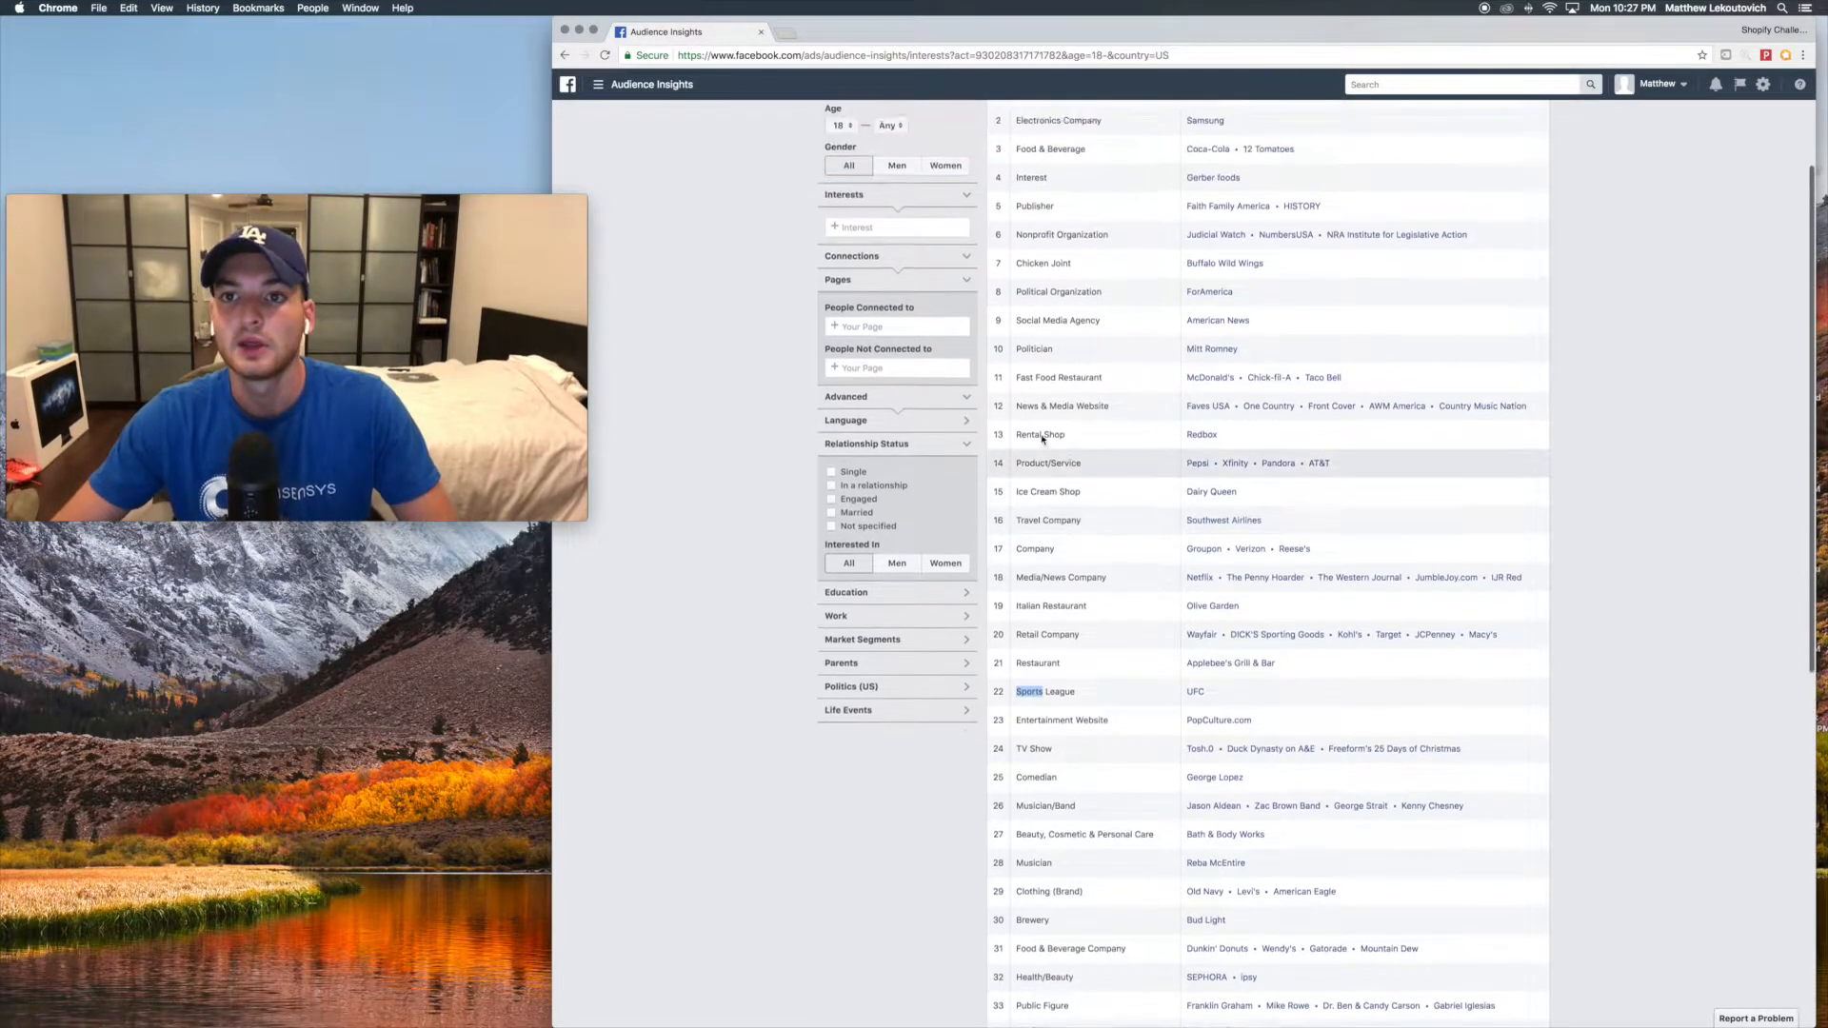
scroll(1041, 438, "up", 1)
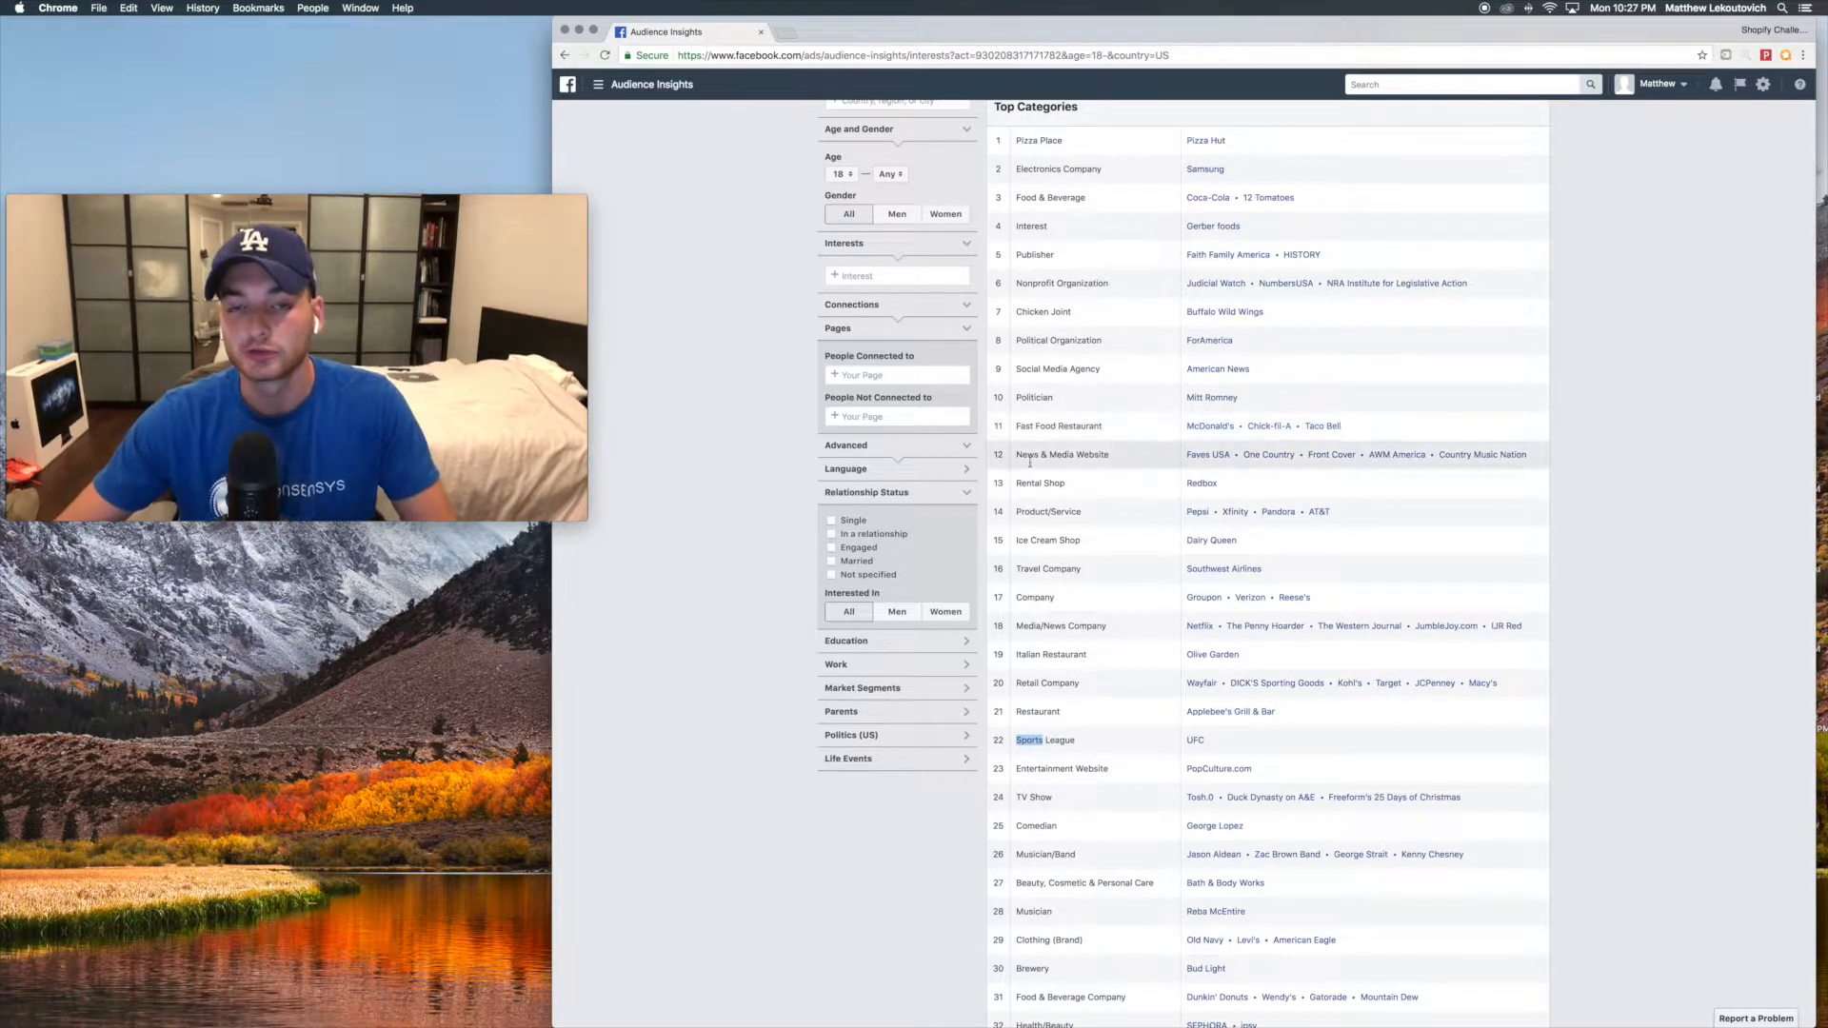
- Add Photography as an interest for the new audience
left_click(870, 275)
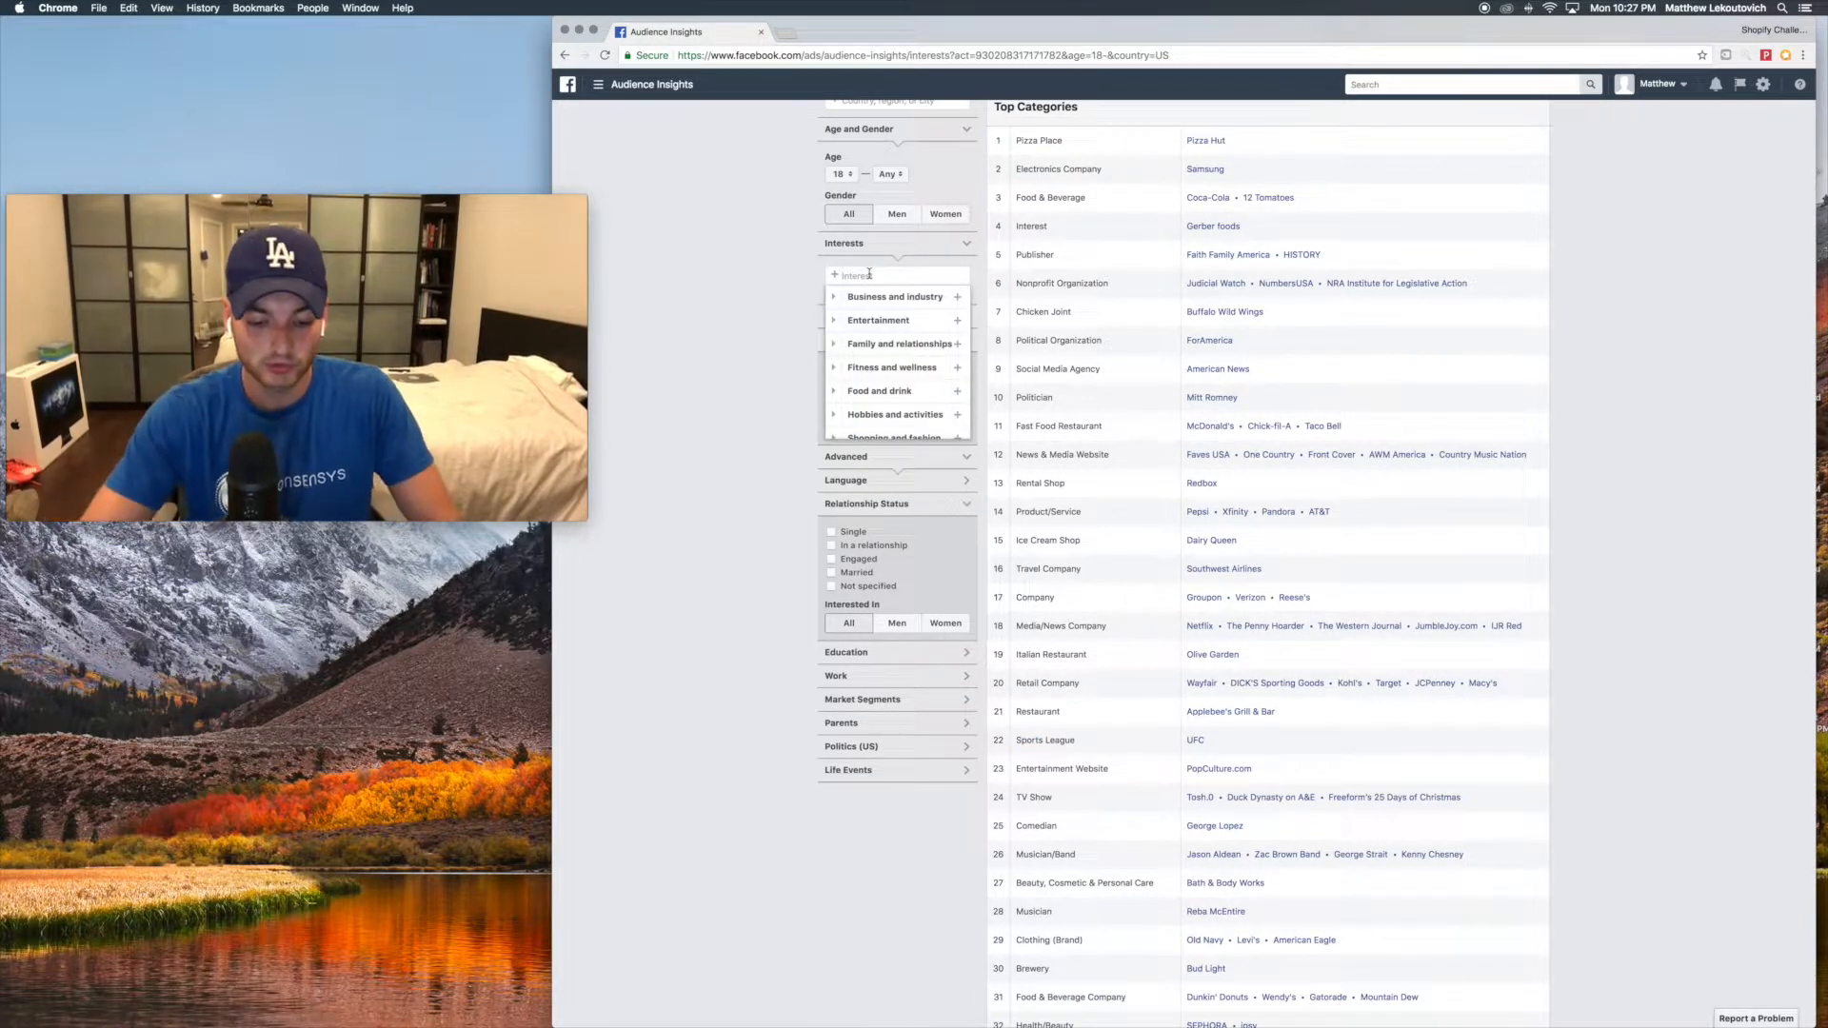
type("photography")
key("Return")
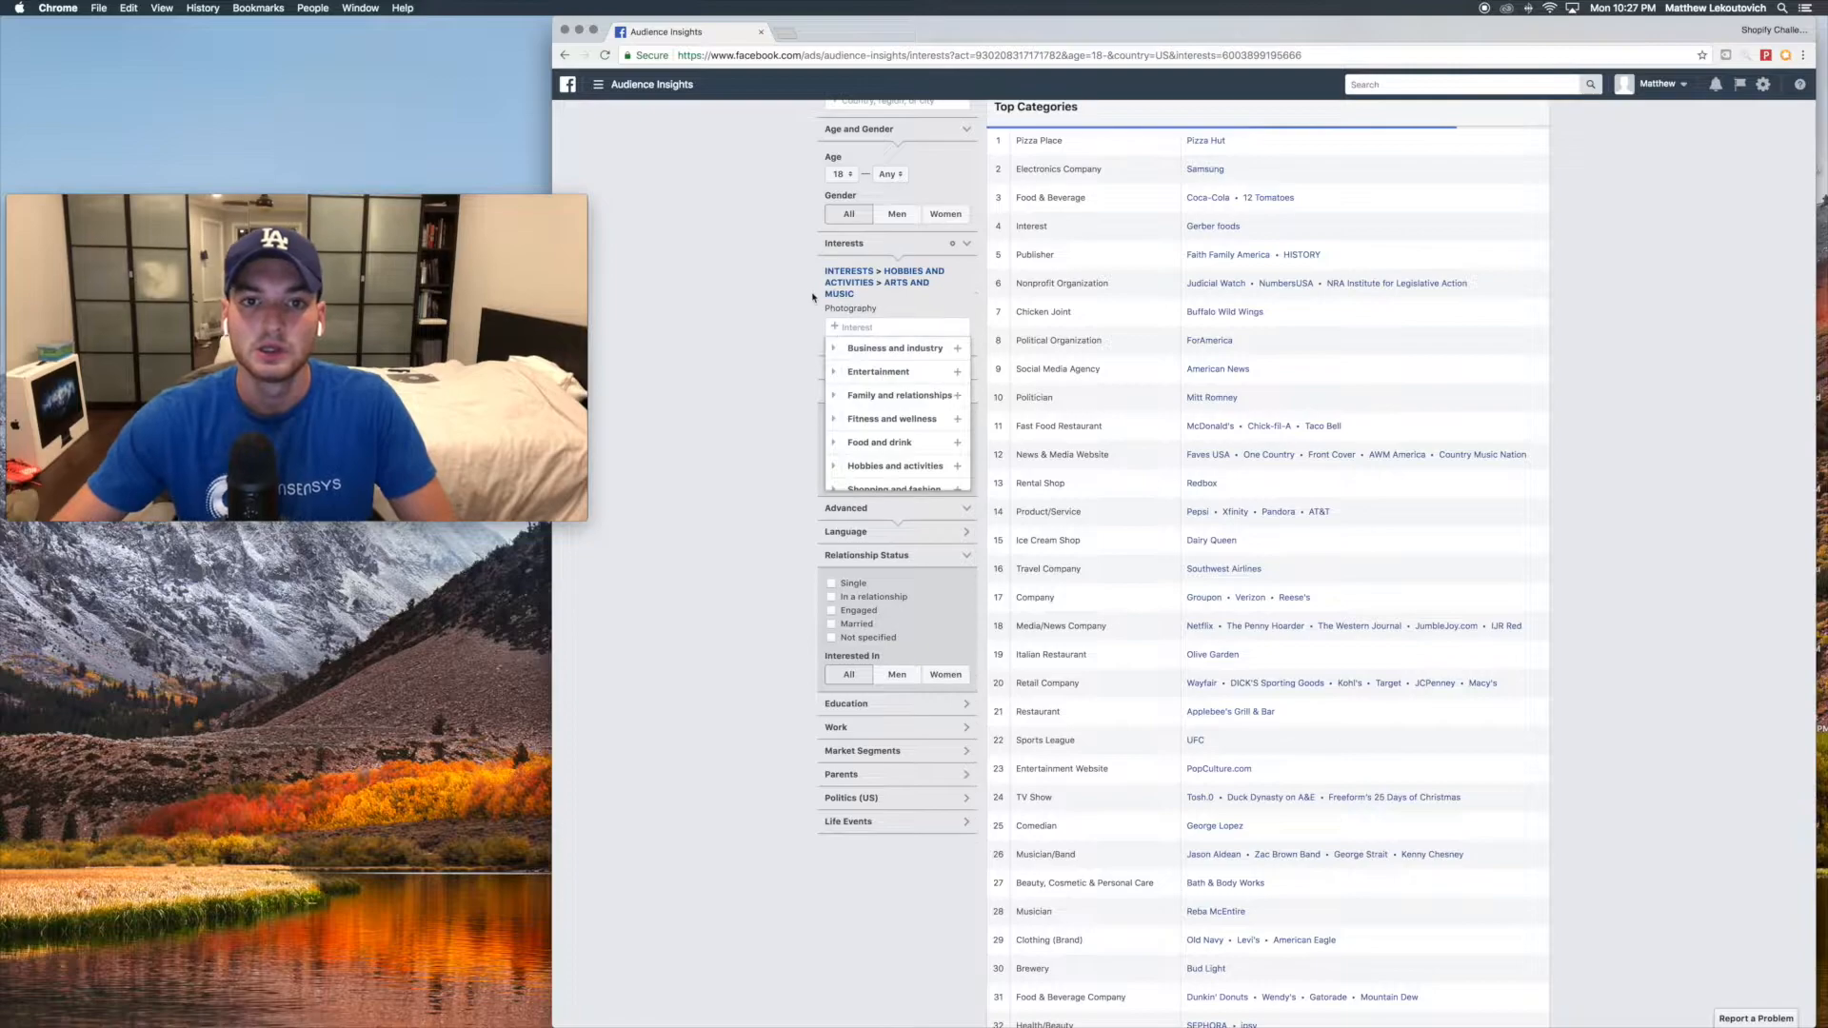
left_click(814, 298)
scroll(1008, 319, "up", 3)
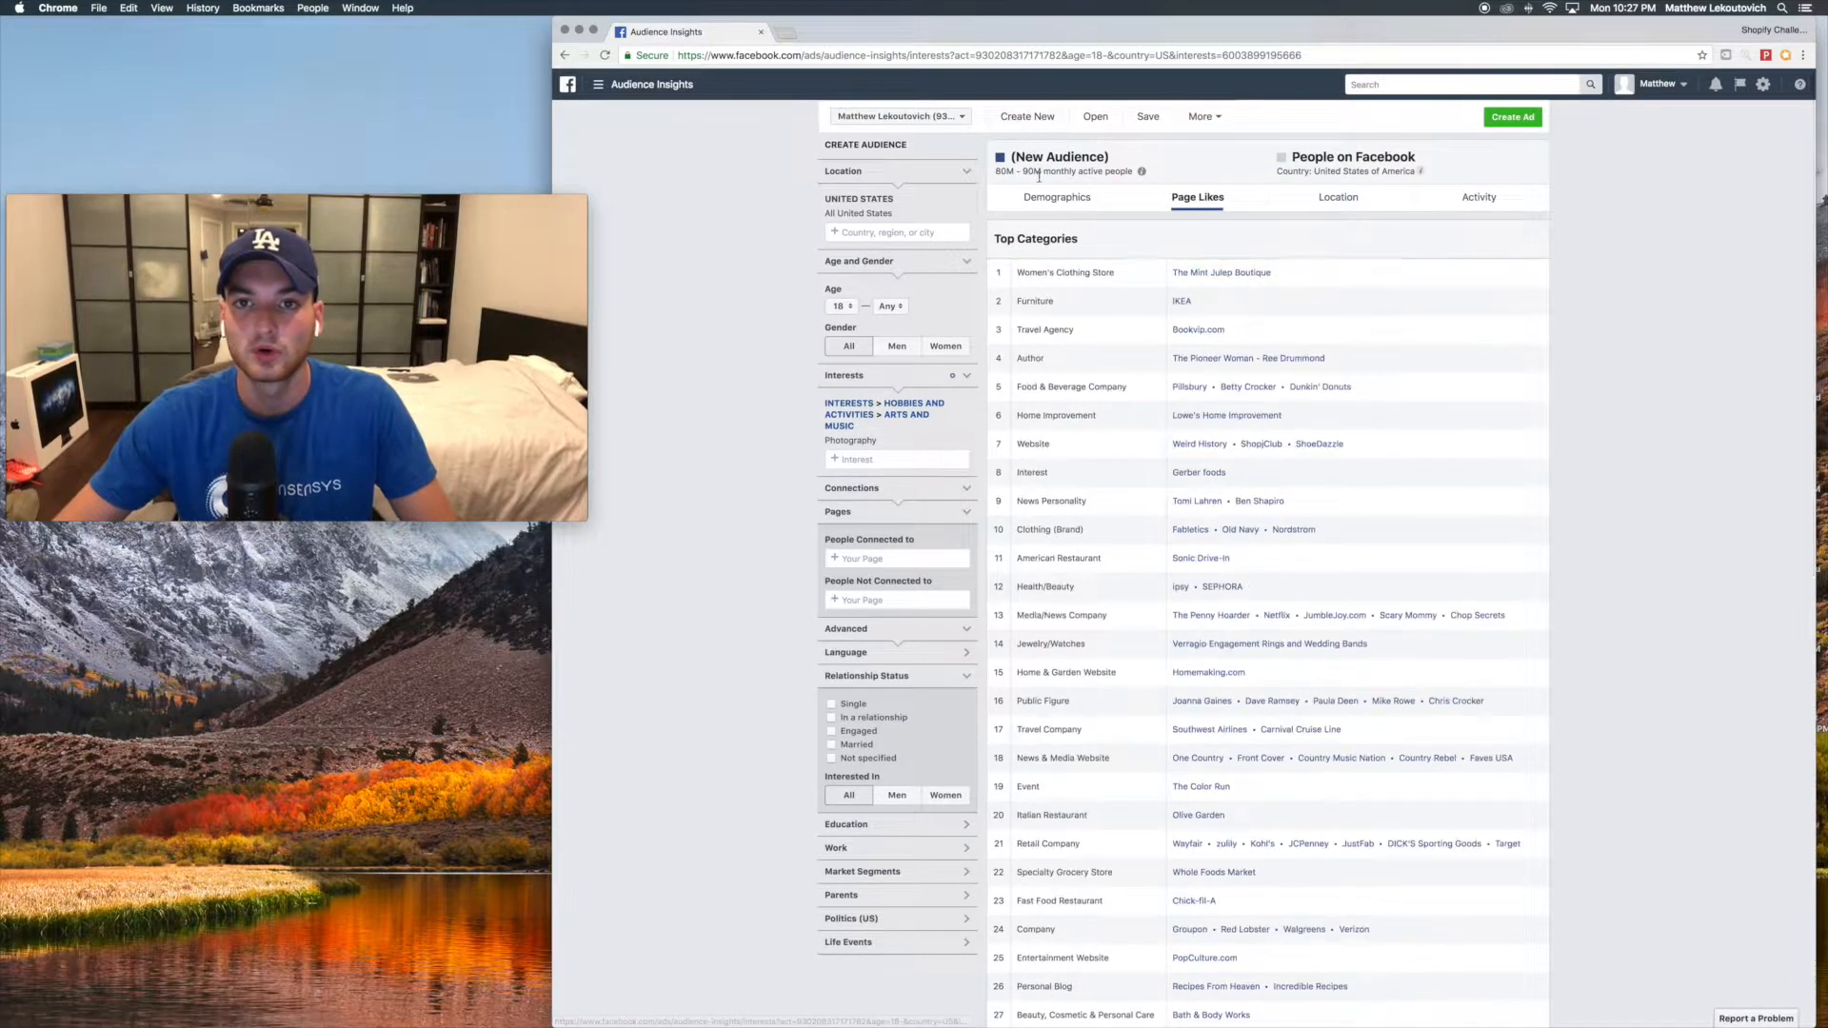
- Review the audience's demographics, including the share of women and the relationship status chart
left_click(1059, 194)
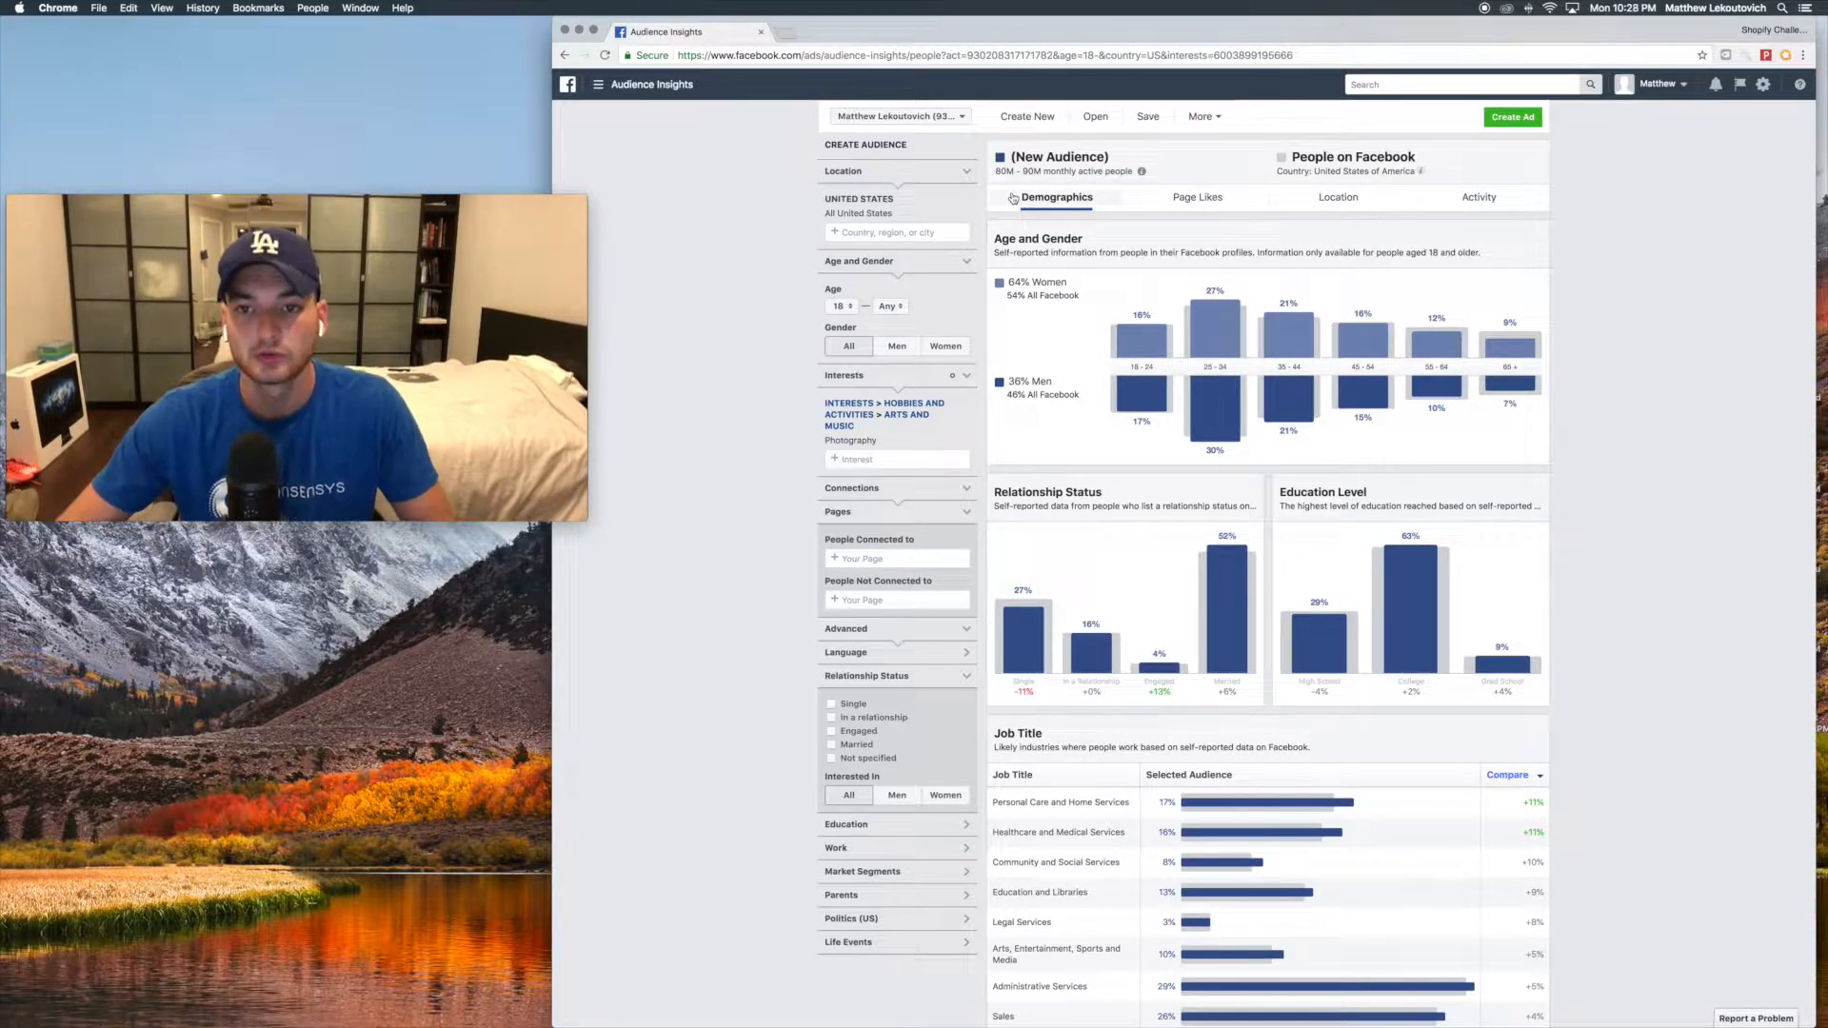
left_click_drag(1010, 283, 1071, 293)
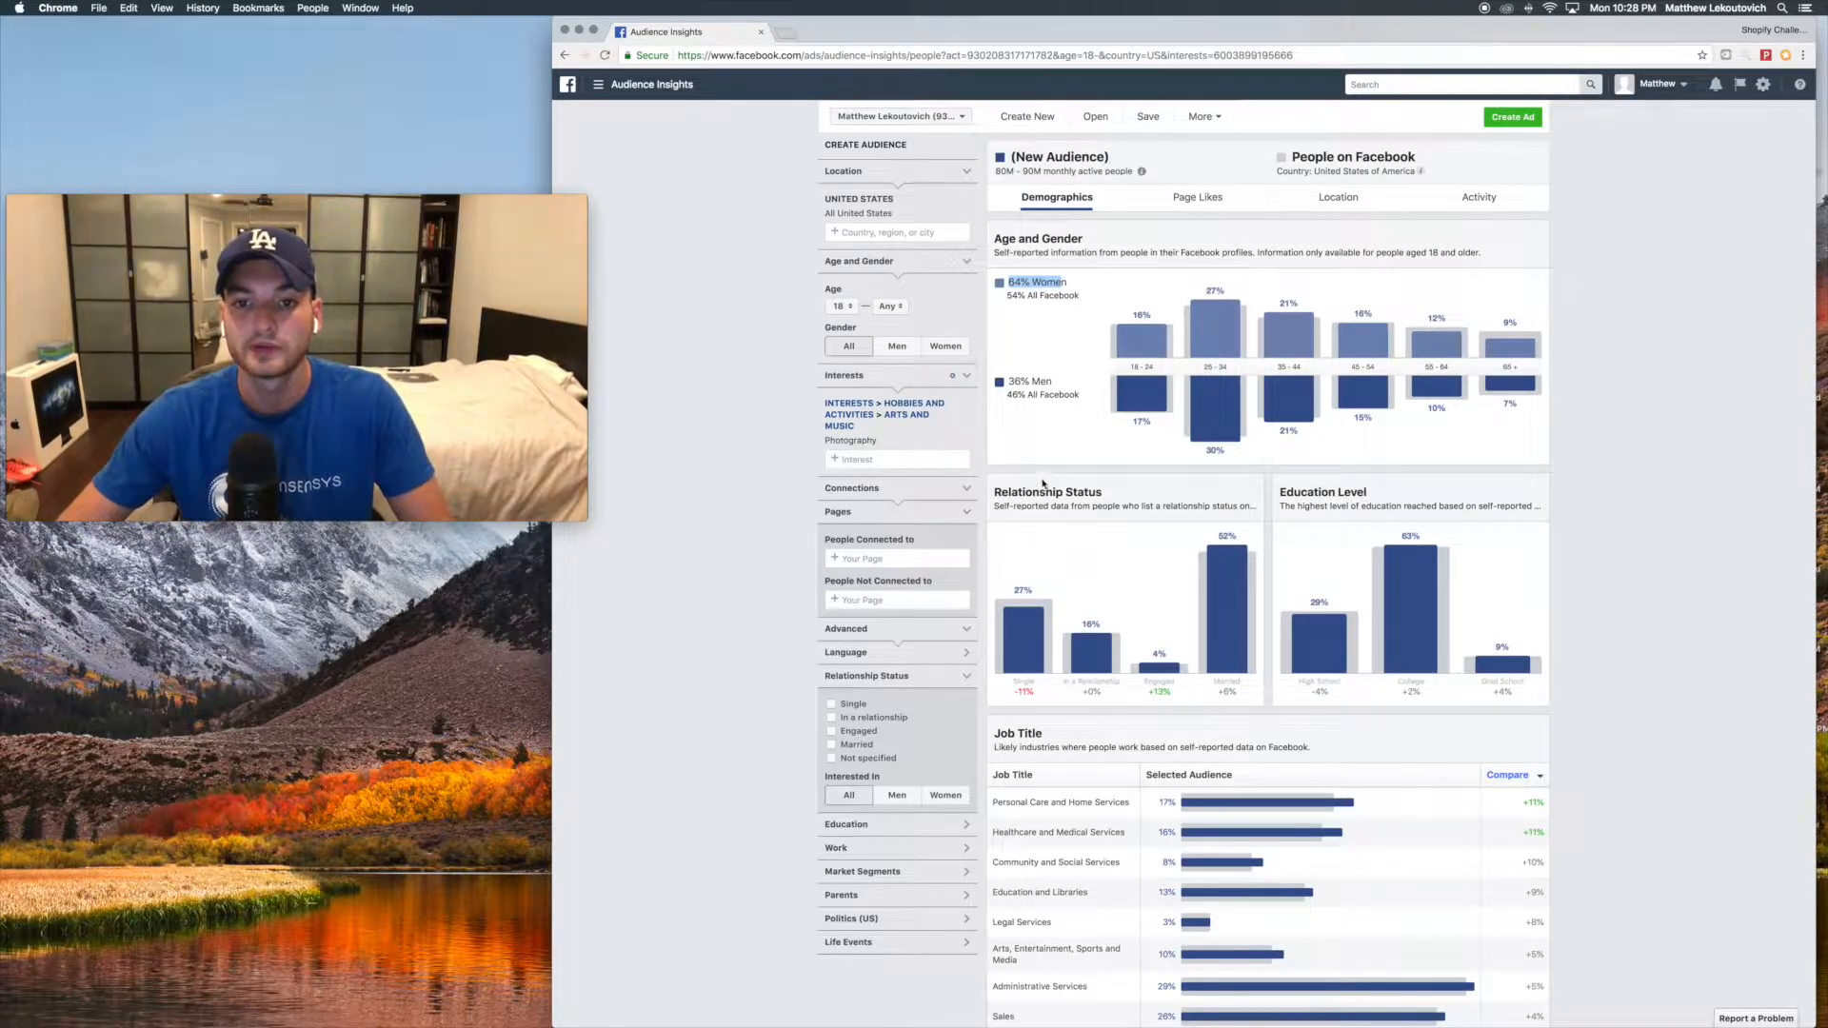
mouse_move(1175, 670)
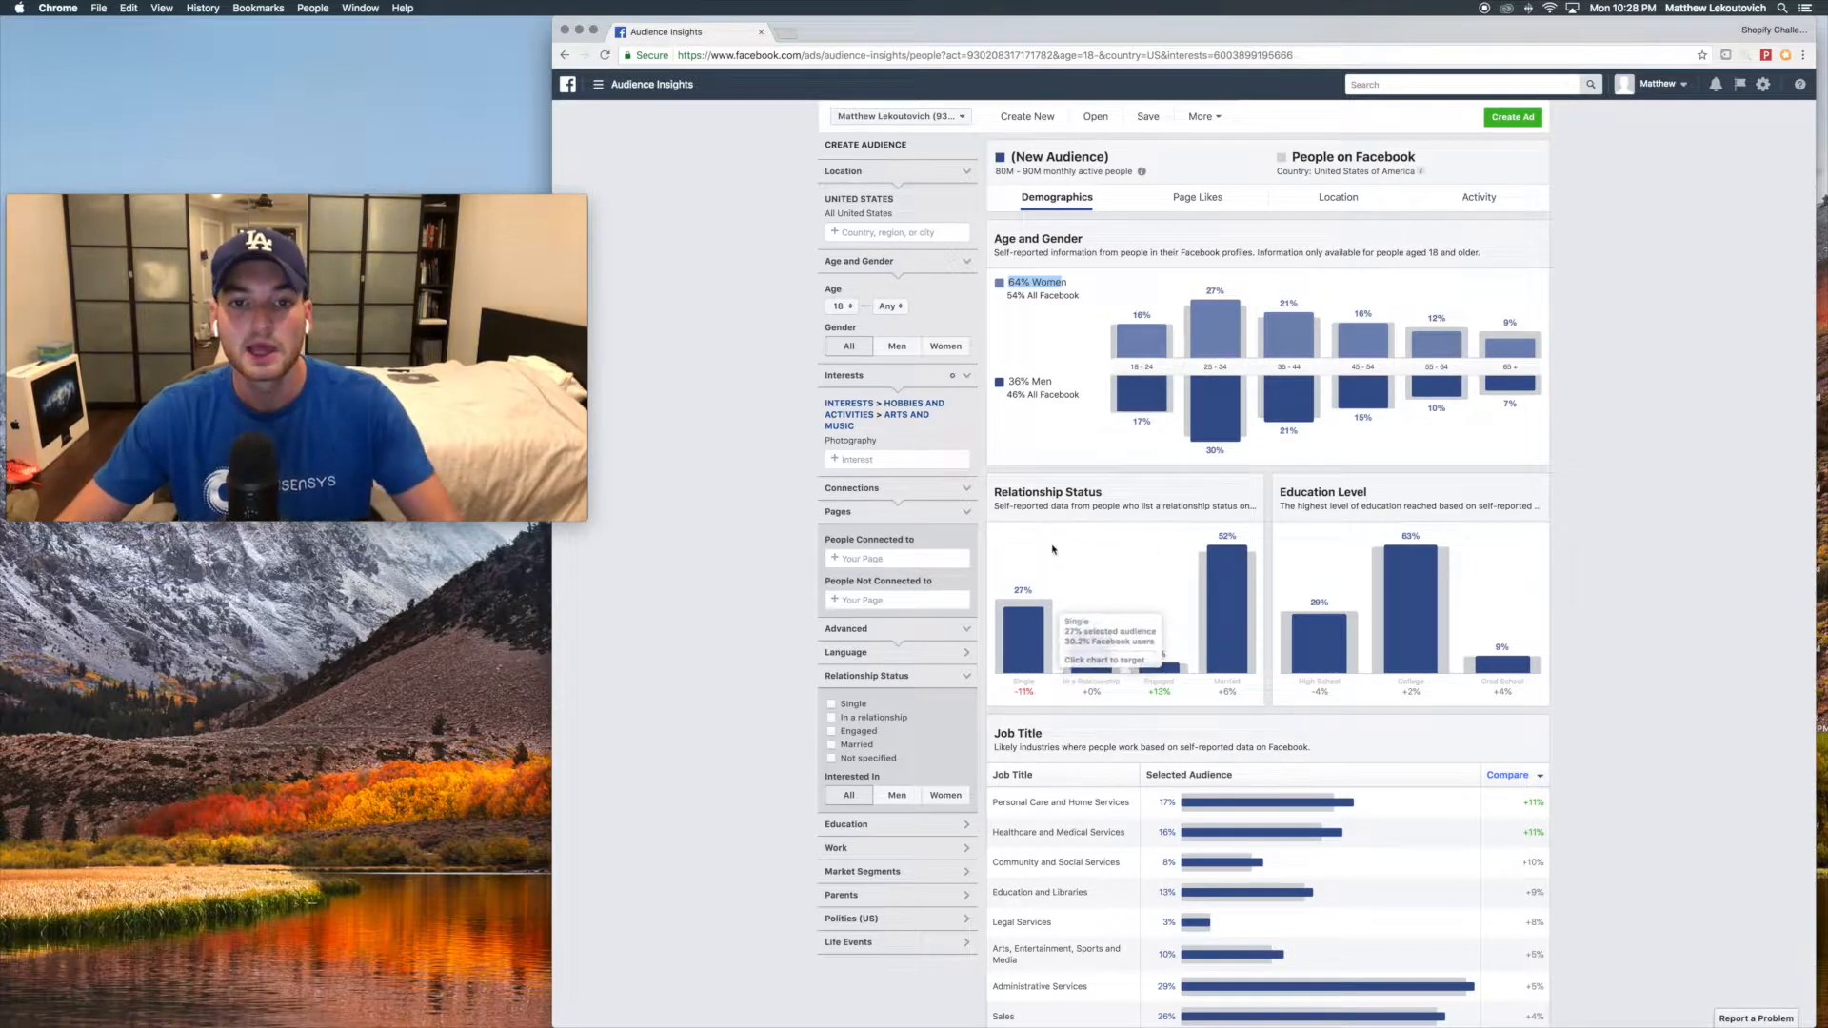
- Check the Connections filter and the pages offered under People Connected to, without choosing one
left_click(933, 489)
left_click(934, 490)
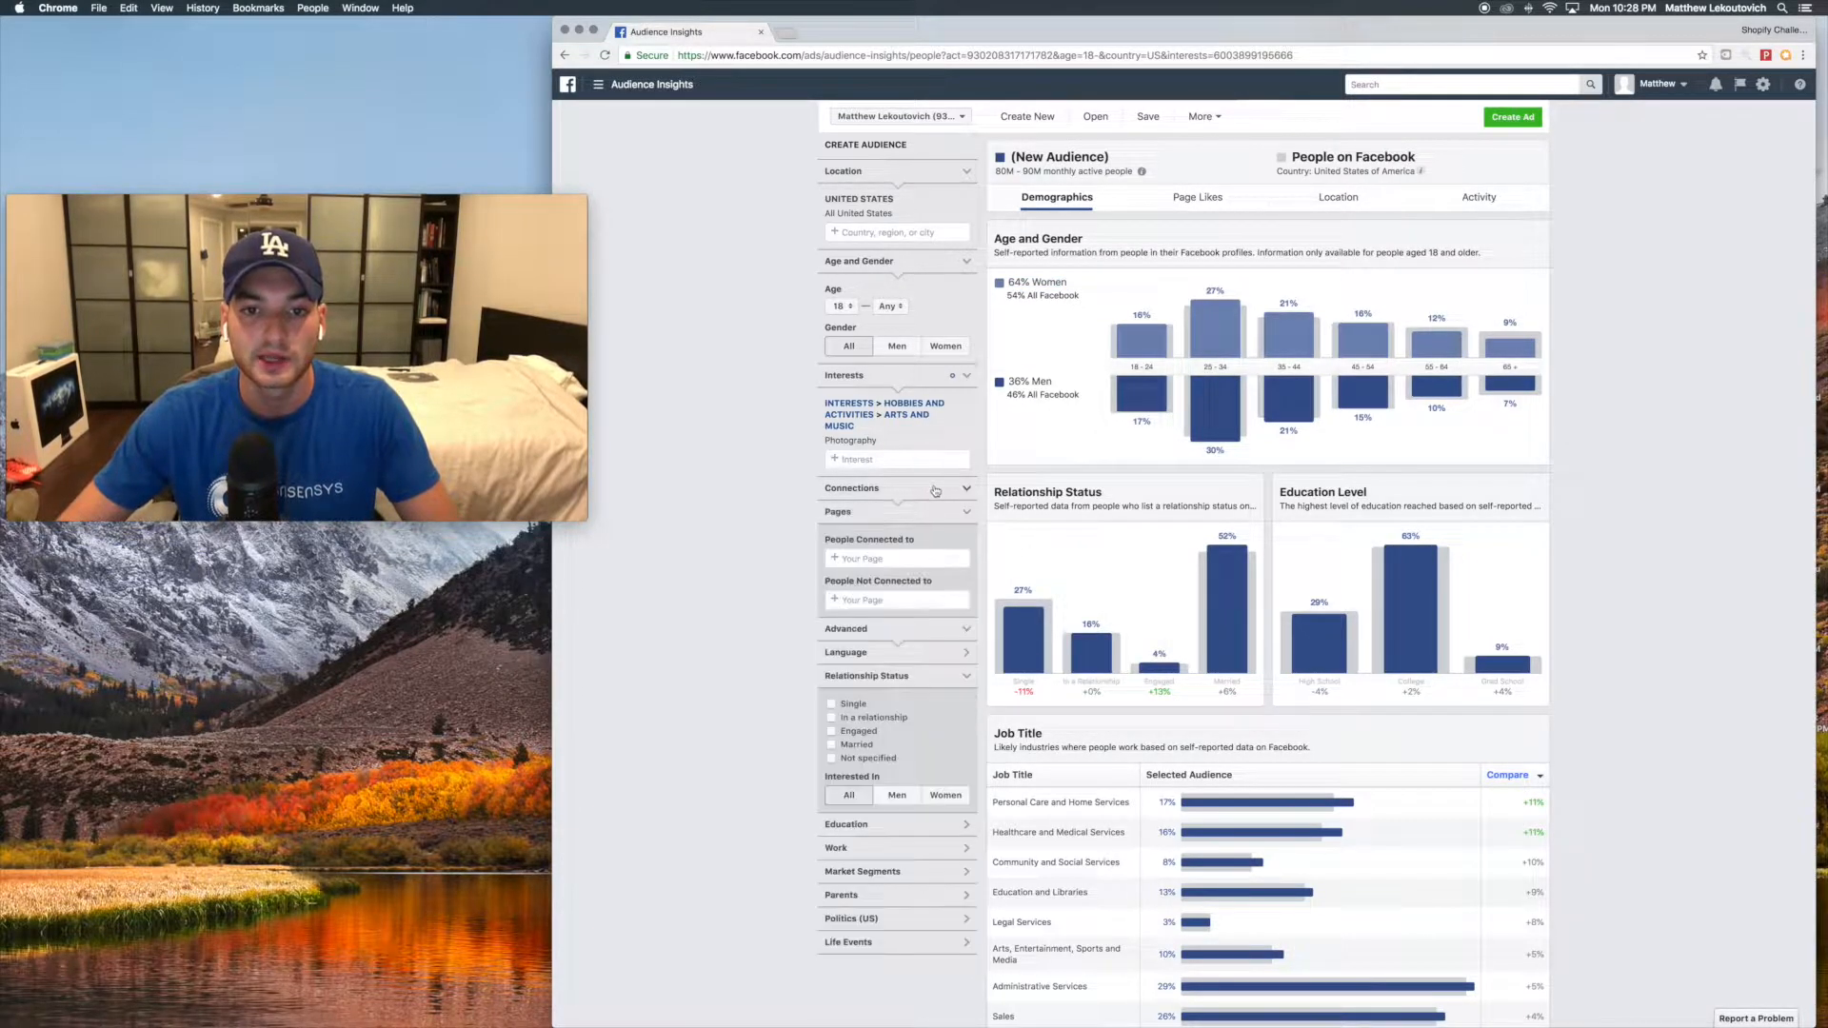
left_click(861, 558)
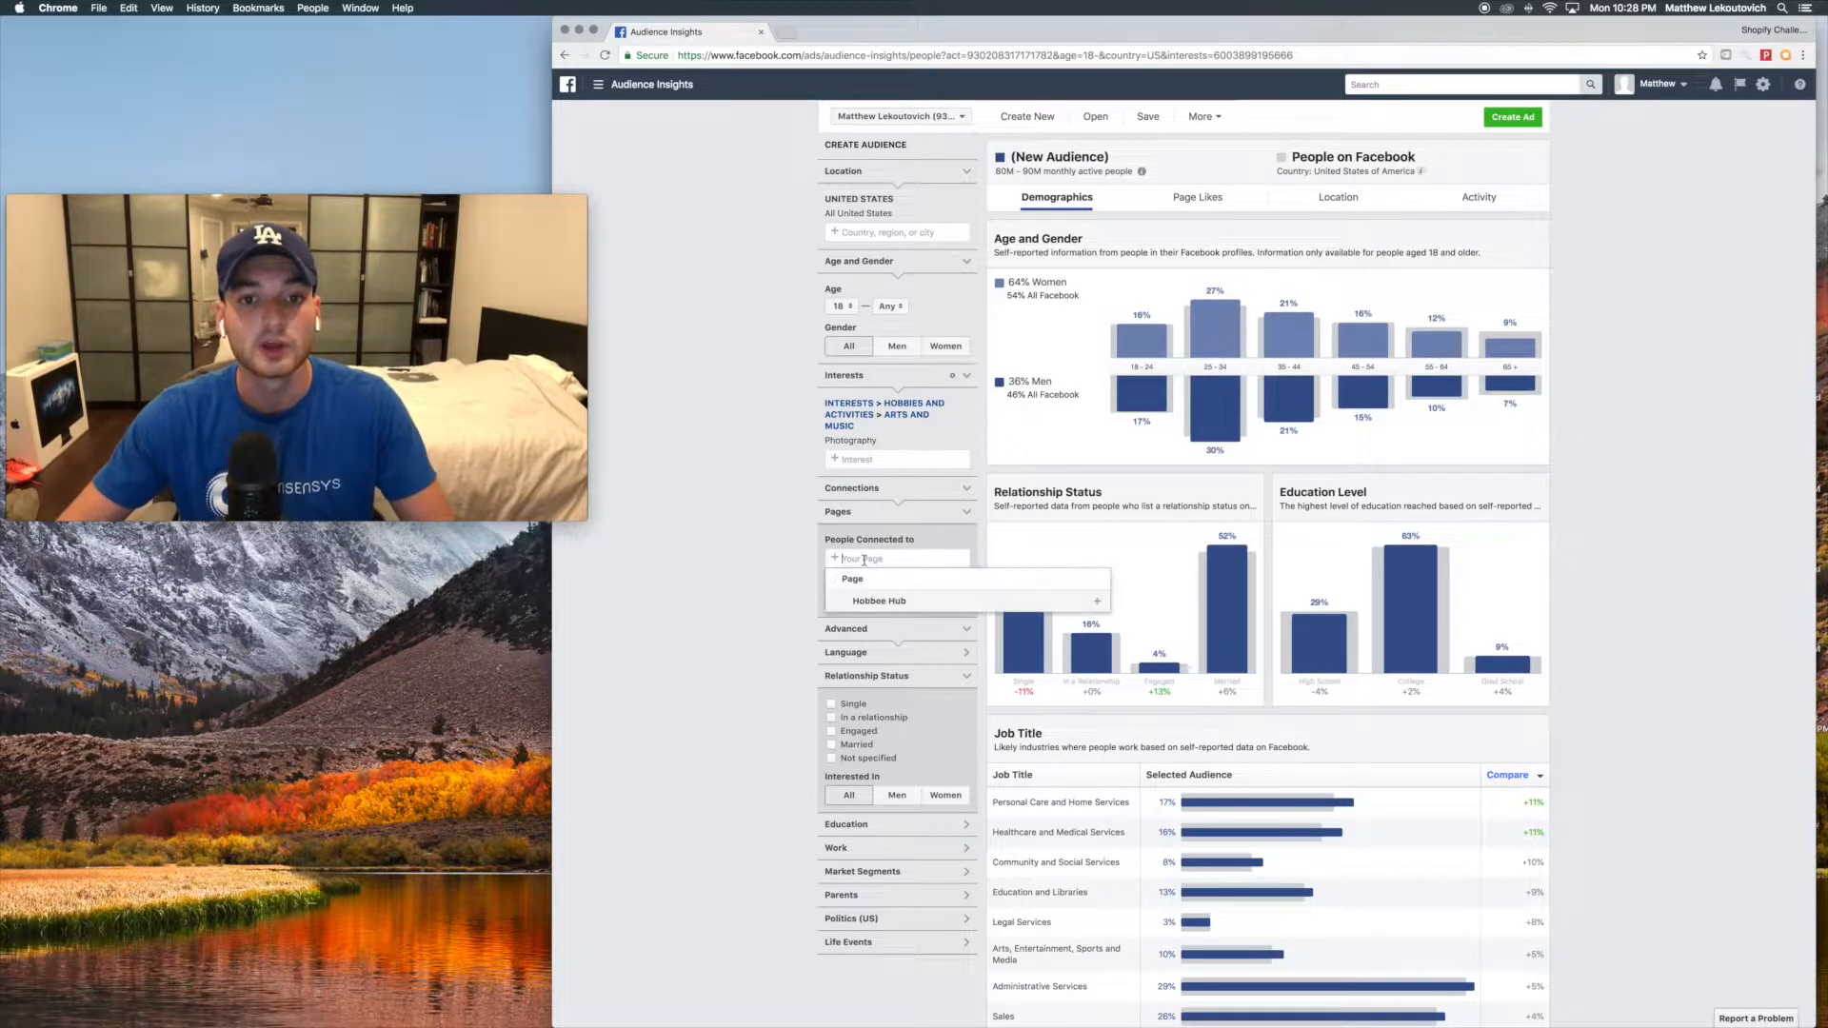
left_click(771, 625)
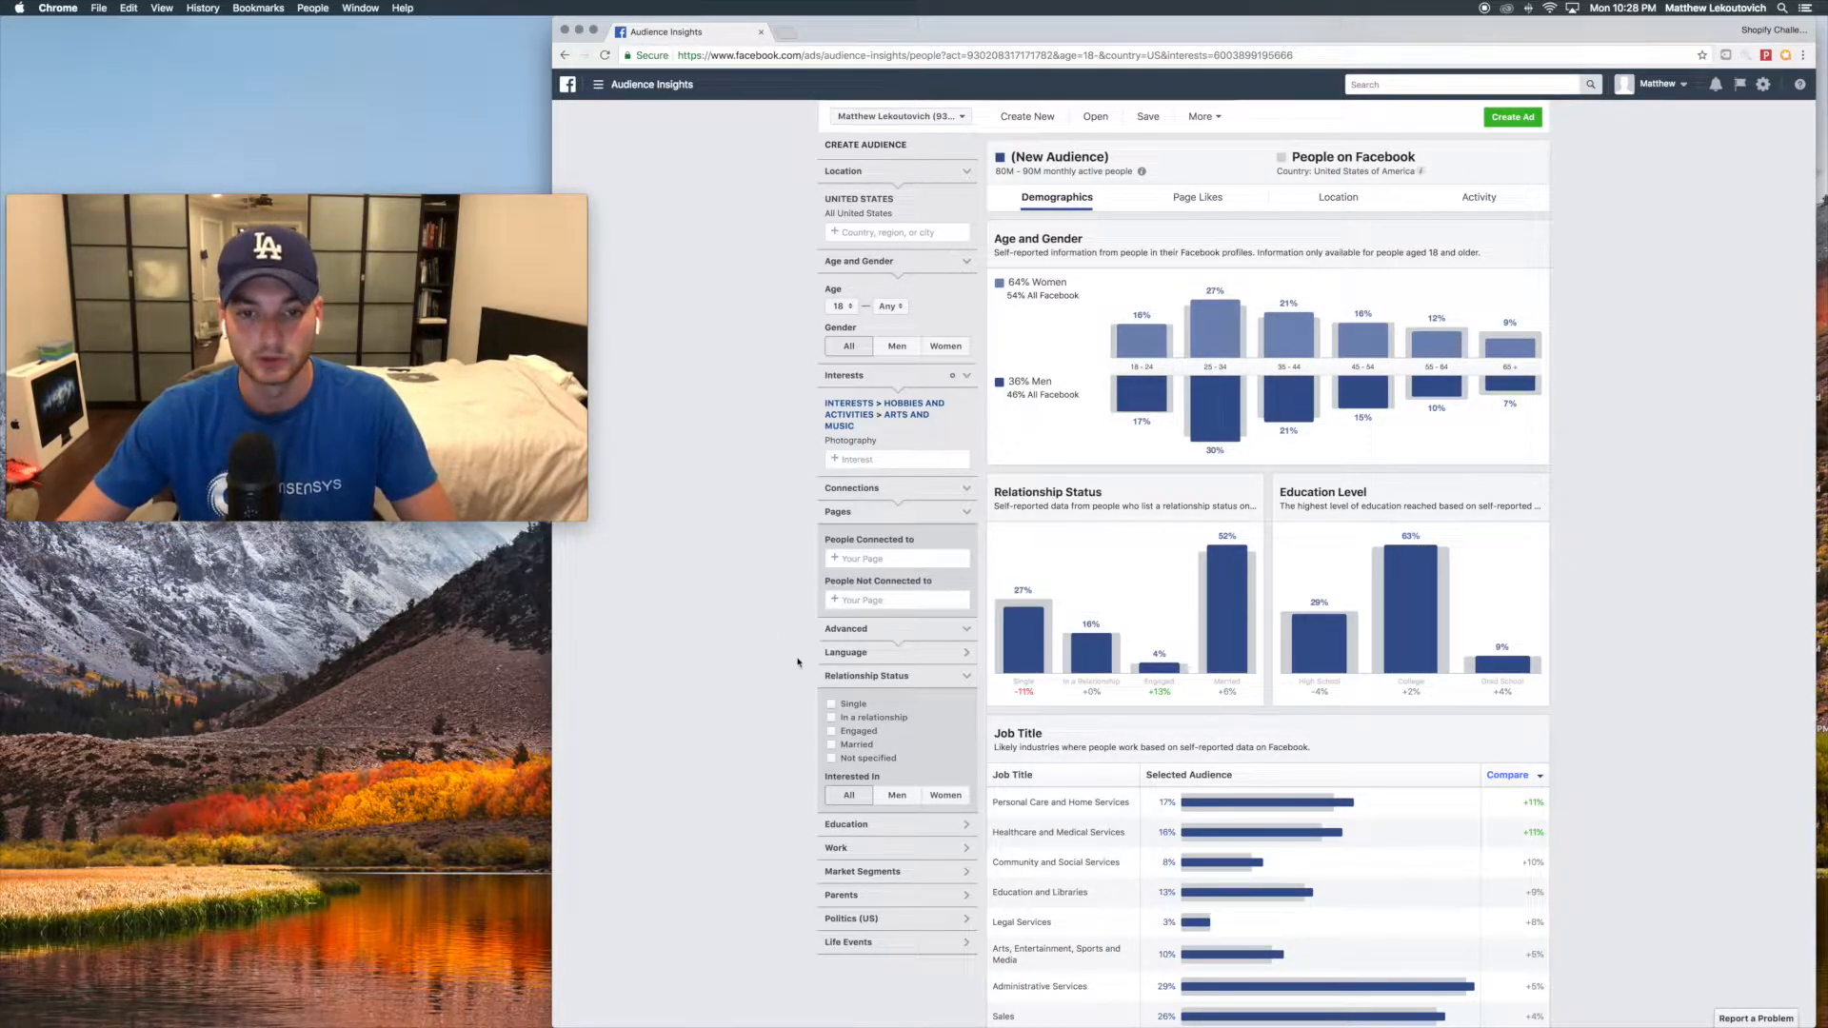
- Limit the audience's language to English (All) in the advanced filters
left_click(859, 634)
left_click(862, 634)
scroll(865, 638, "down", 1)
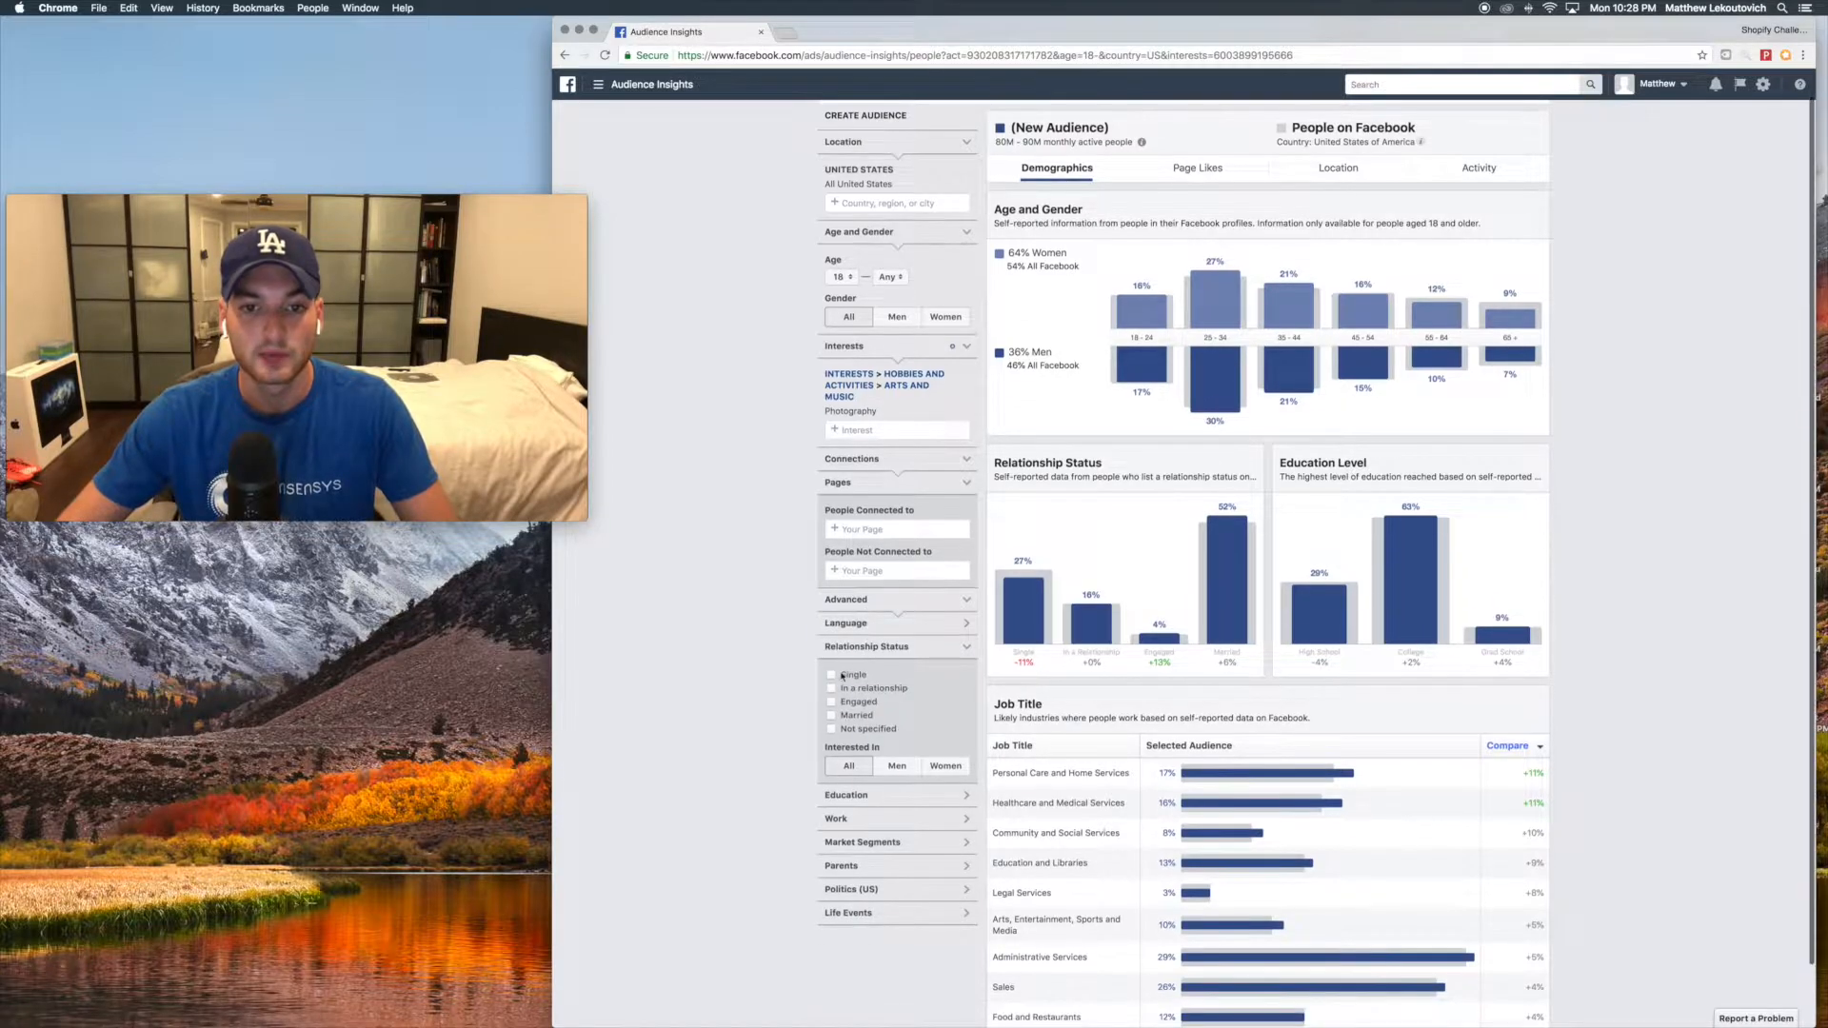
left_click(861, 626)
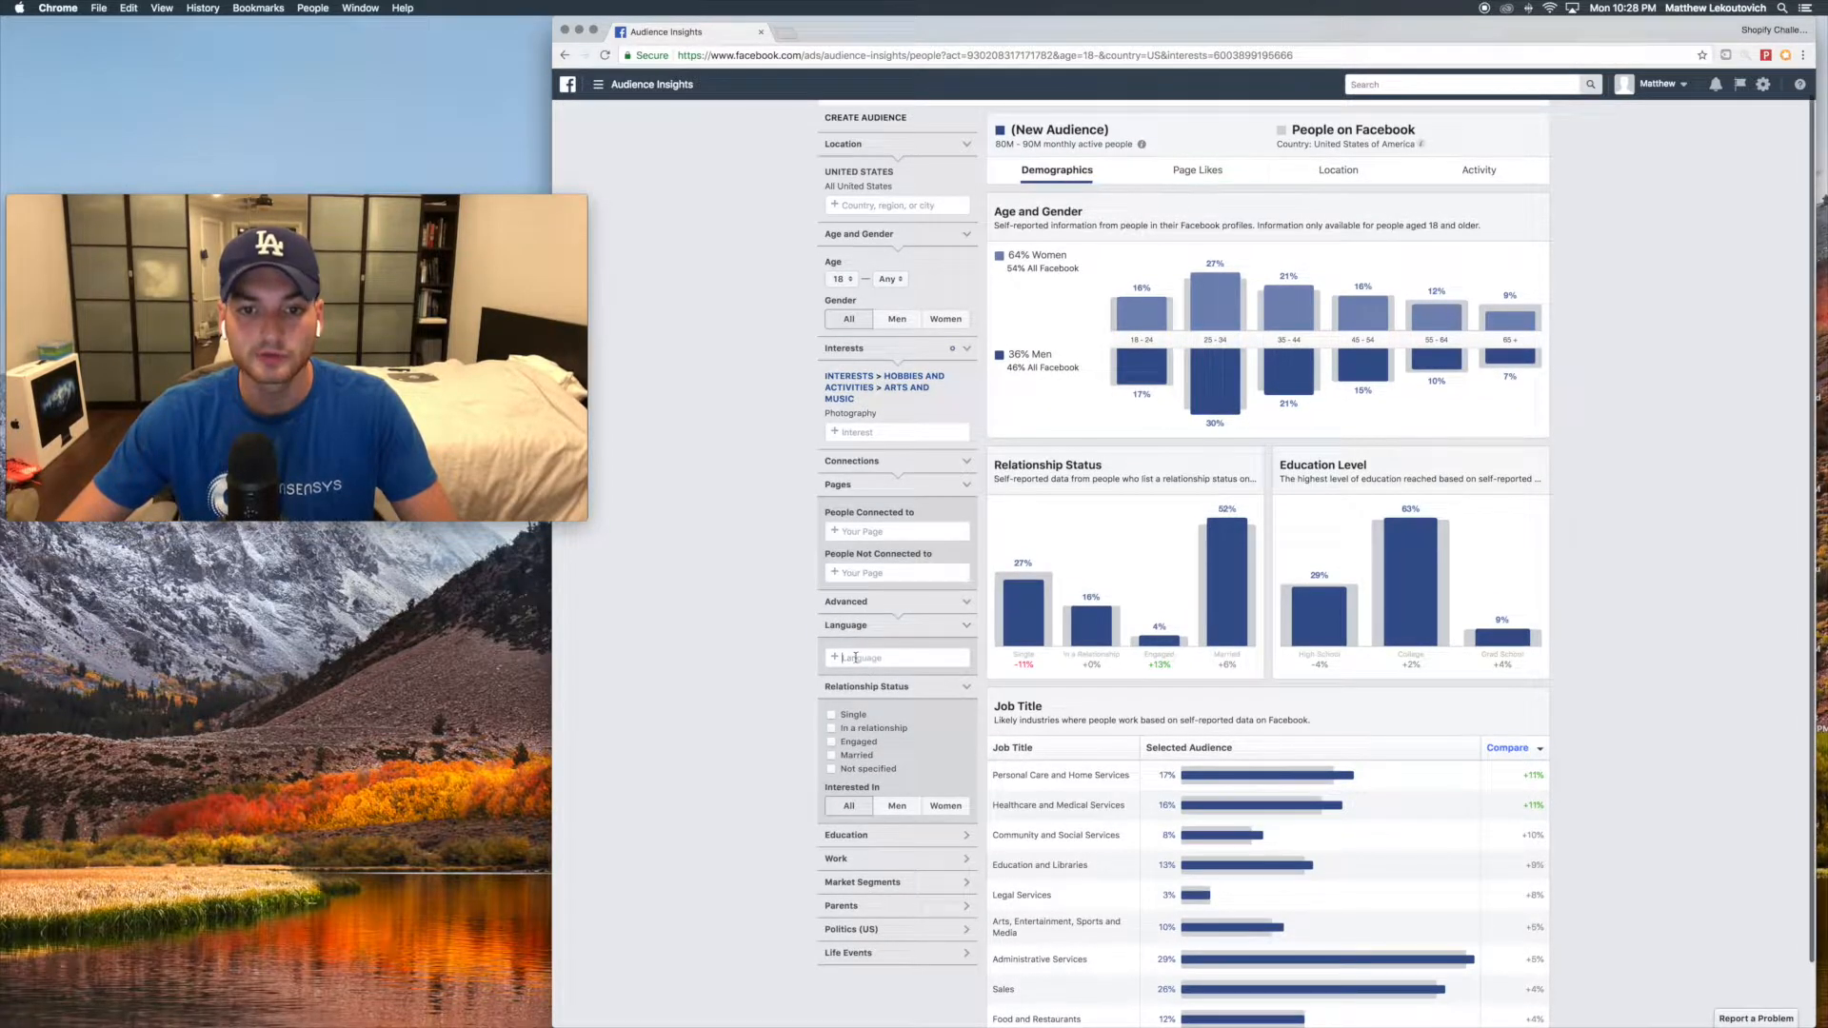
left_click(856, 658)
type("engl")
key("Return")
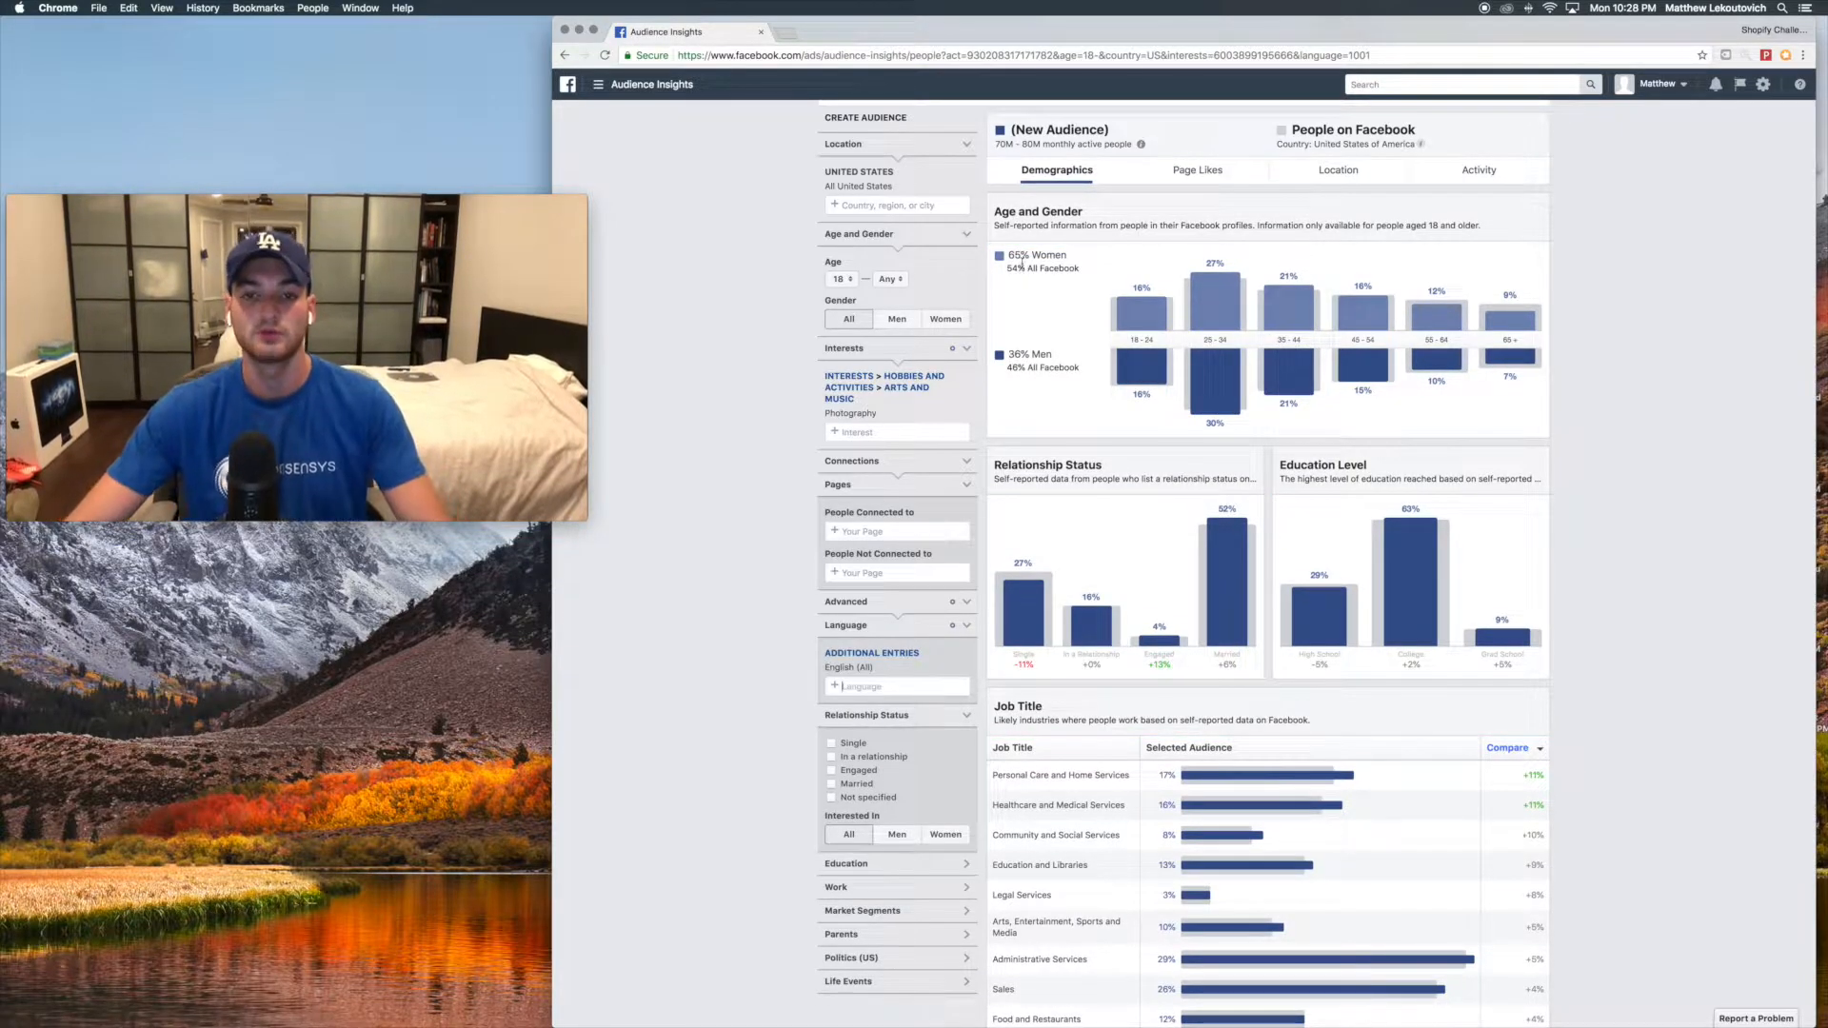
- Expand the Education, Work and Market Segments filters to review their options
left_click(920, 864)
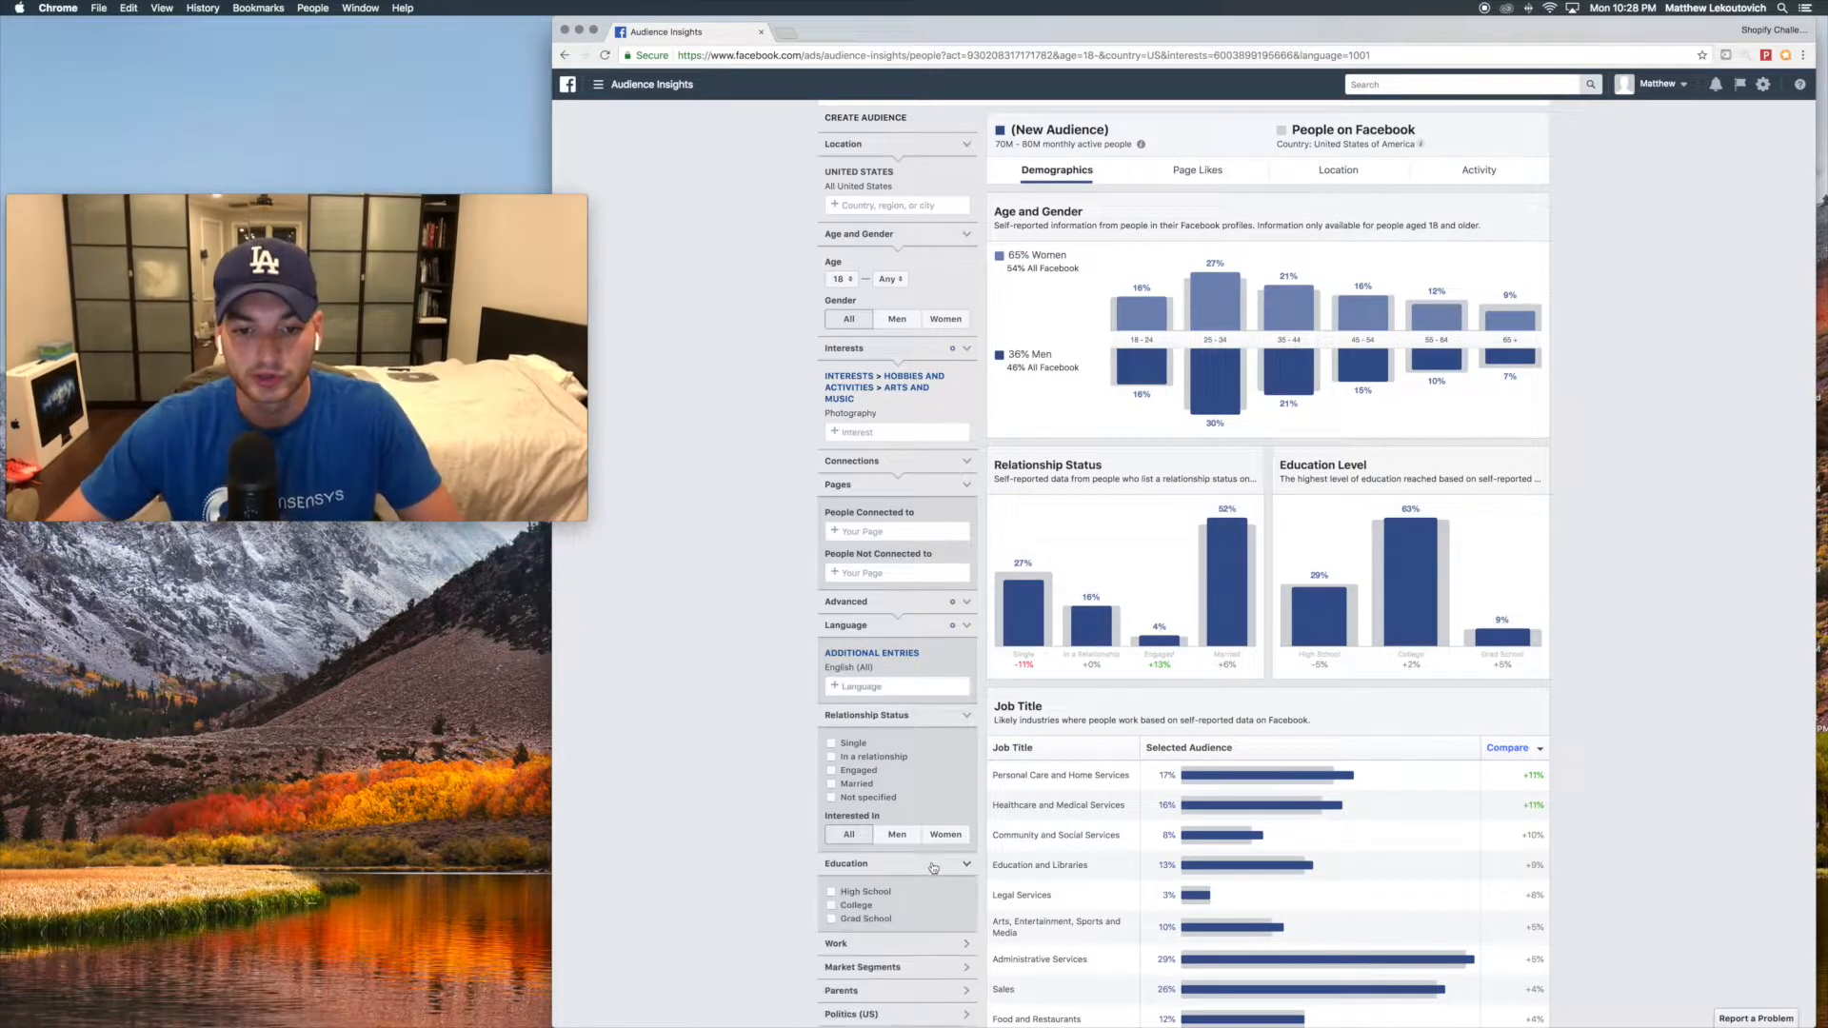
scroll(918, 872, "down", 2)
left_click(916, 878)
scroll(916, 880, "down", 1)
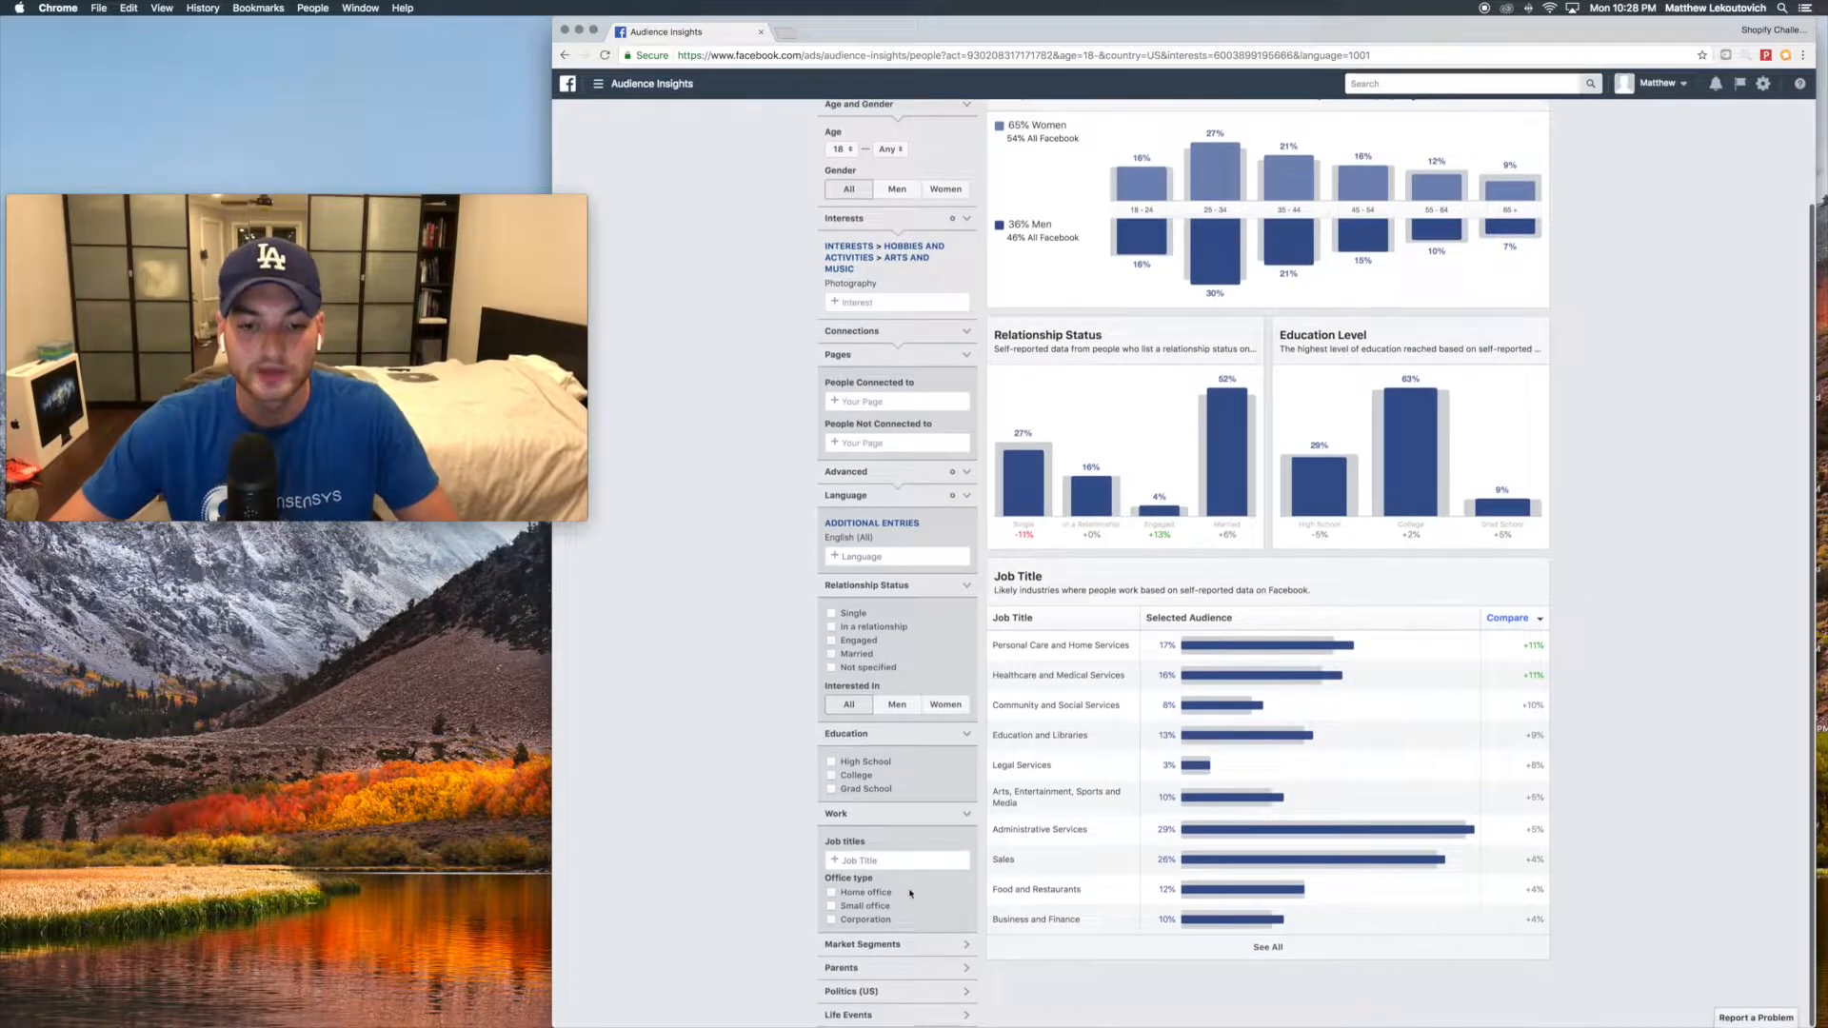
left_click(895, 947)
scroll(895, 946, "down", 3)
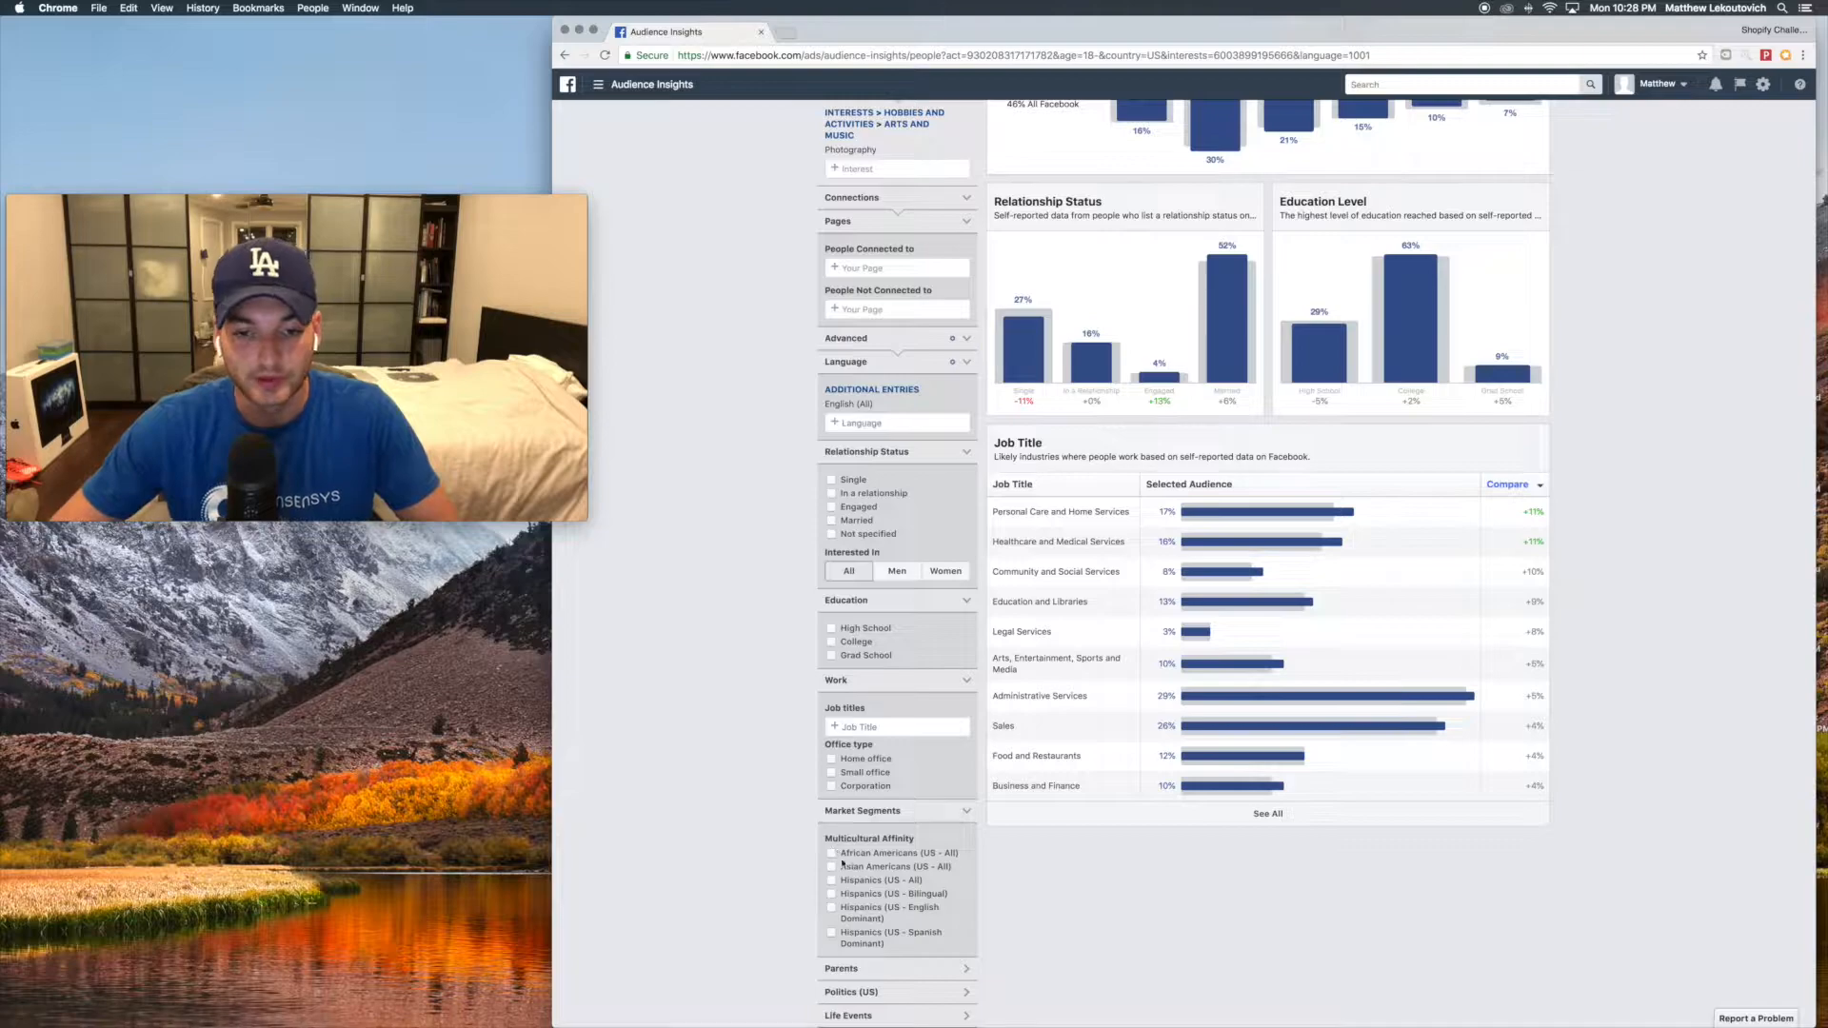
- Collapse the Market Segments filter and restrict the audience to All parents
left_click(886, 968)
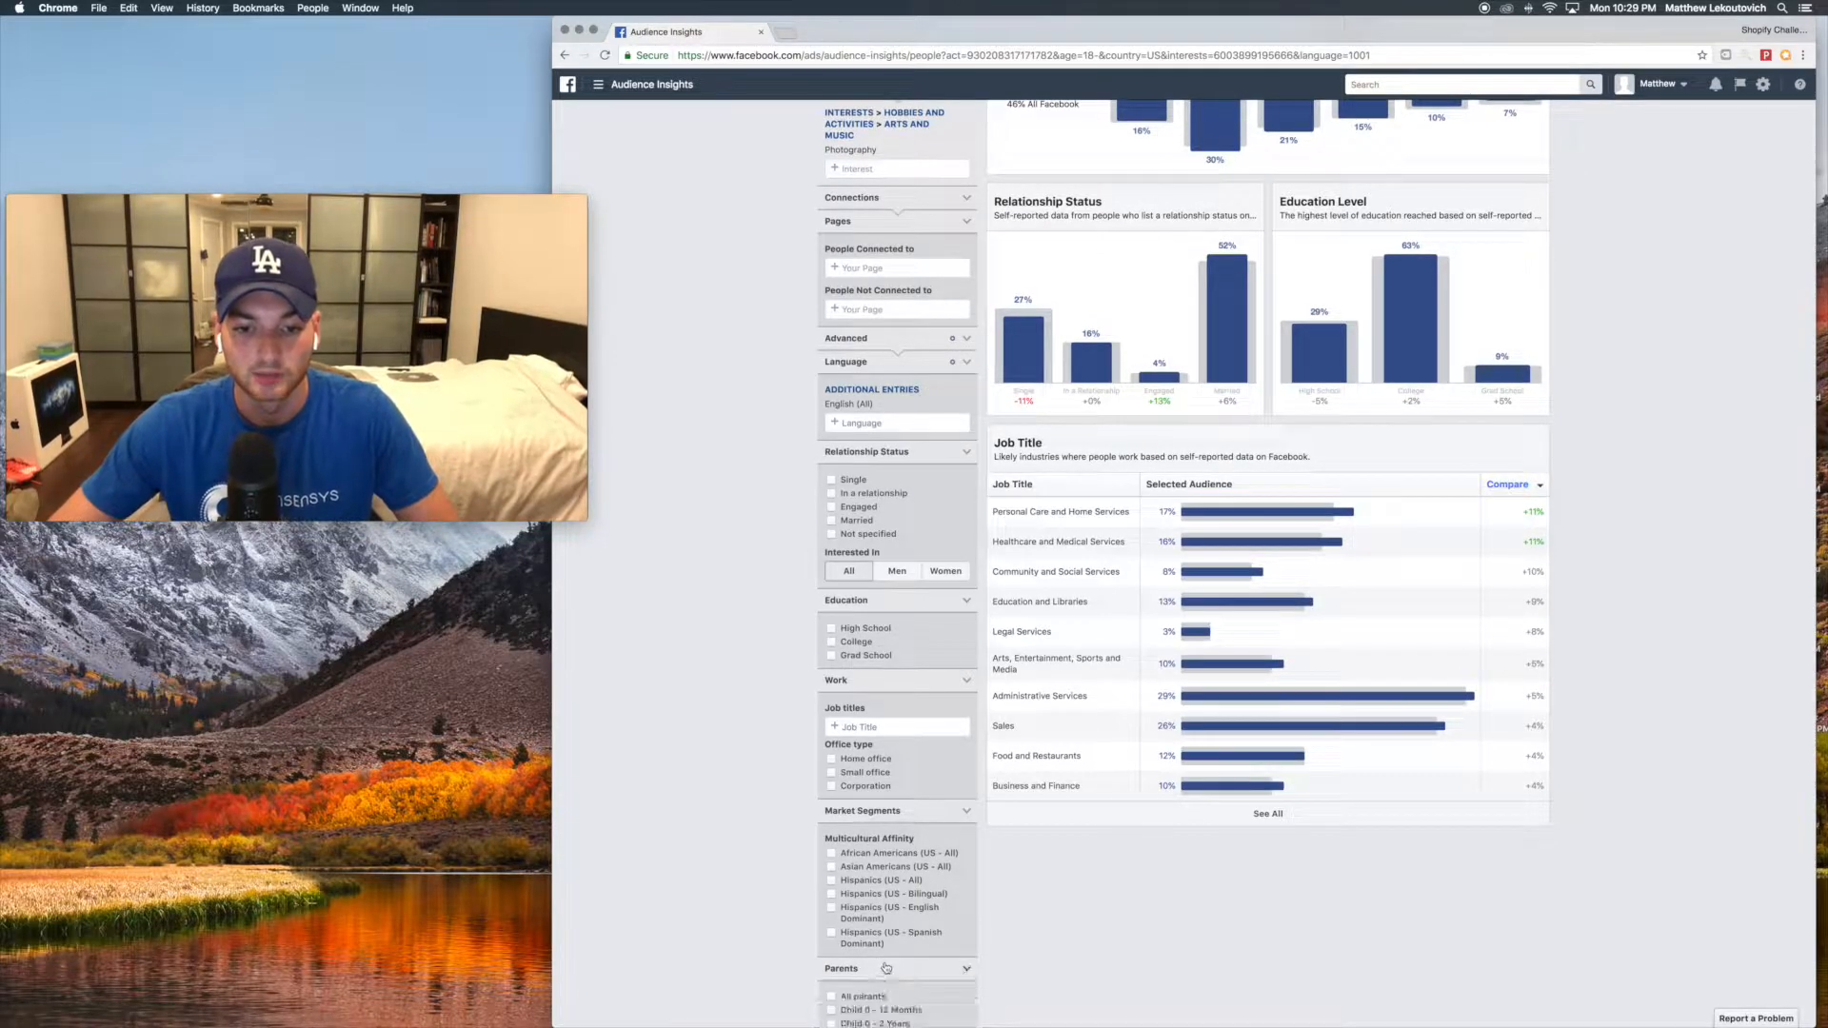
scroll(887, 969, "down", 3)
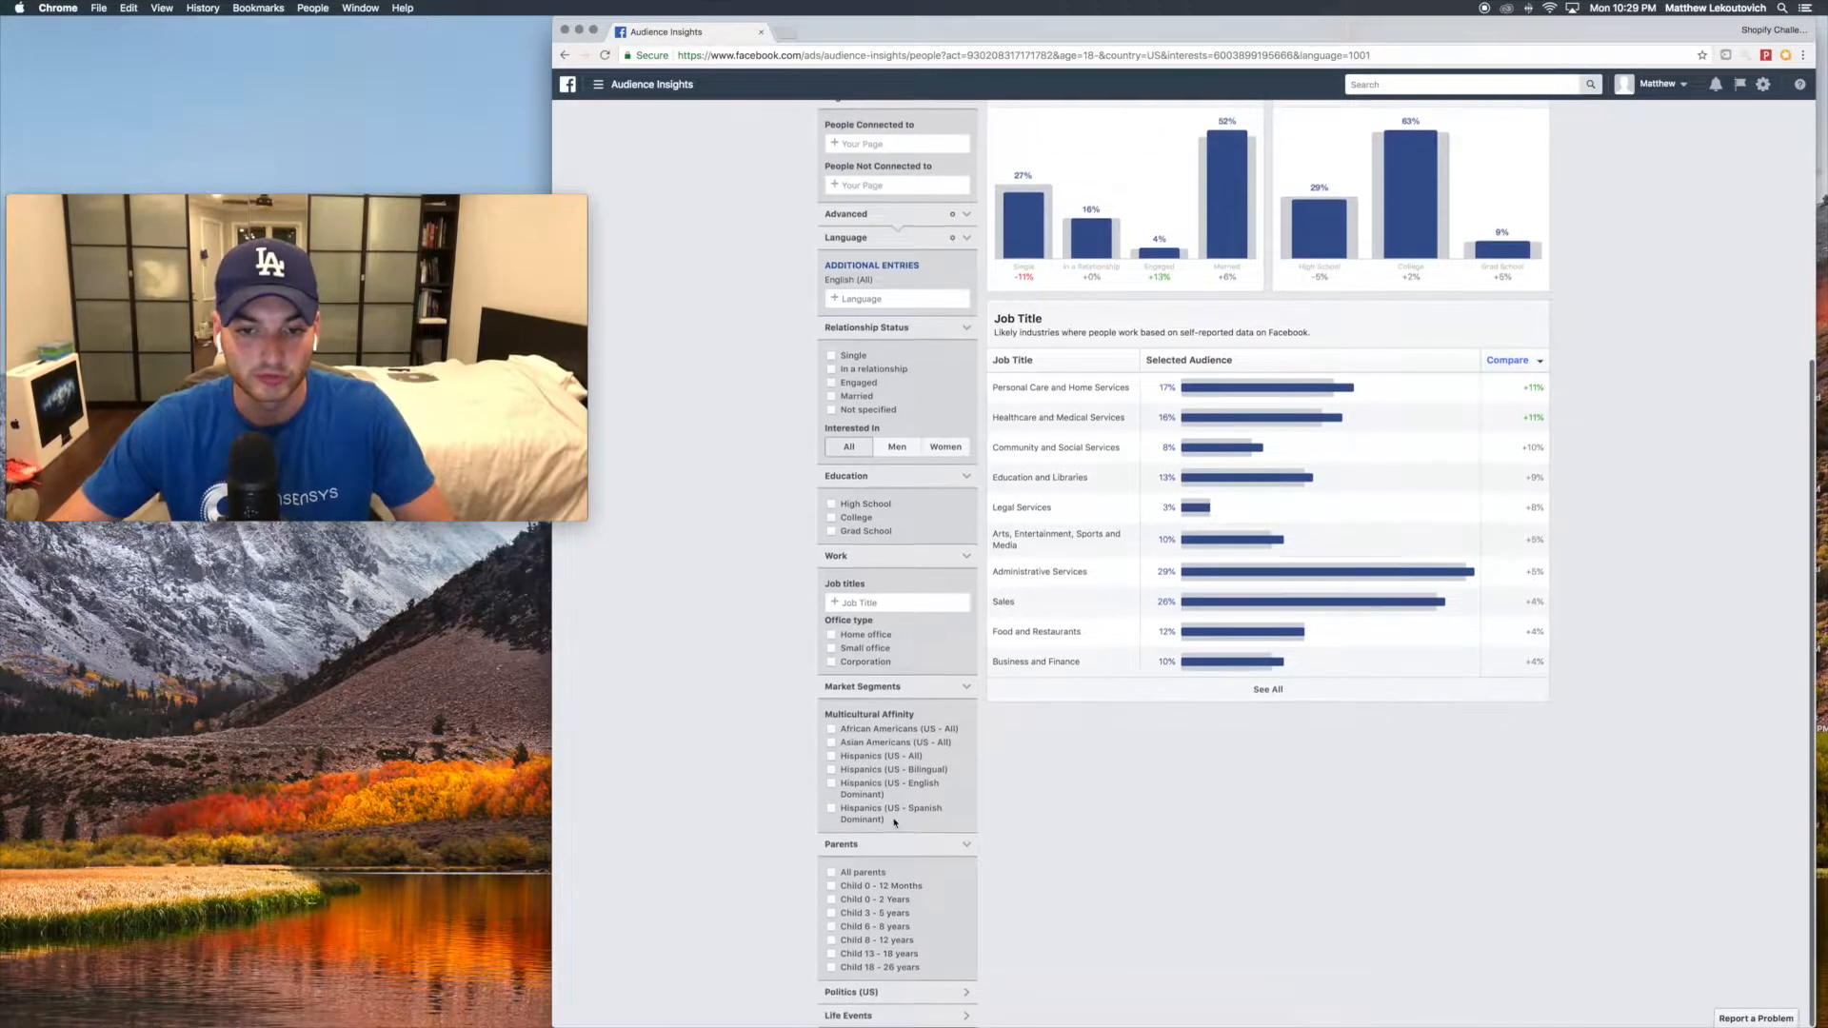
left_click(893, 688)
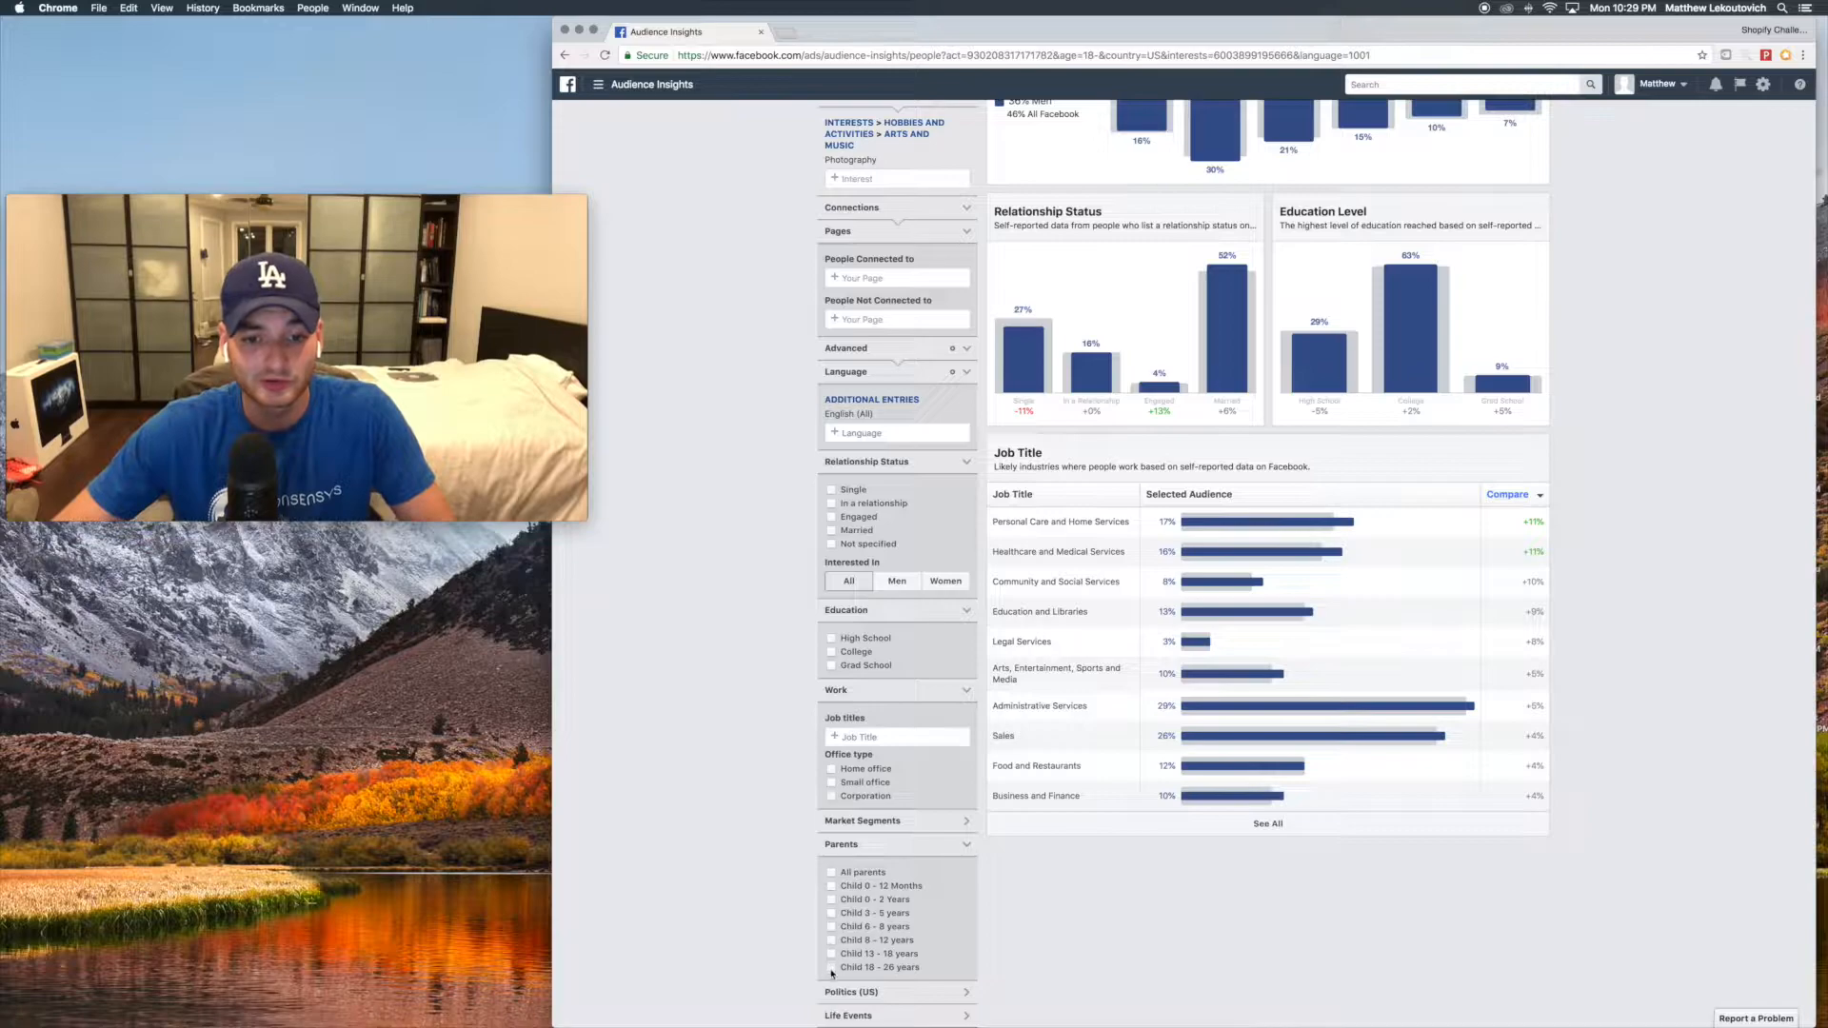
left_click(832, 873)
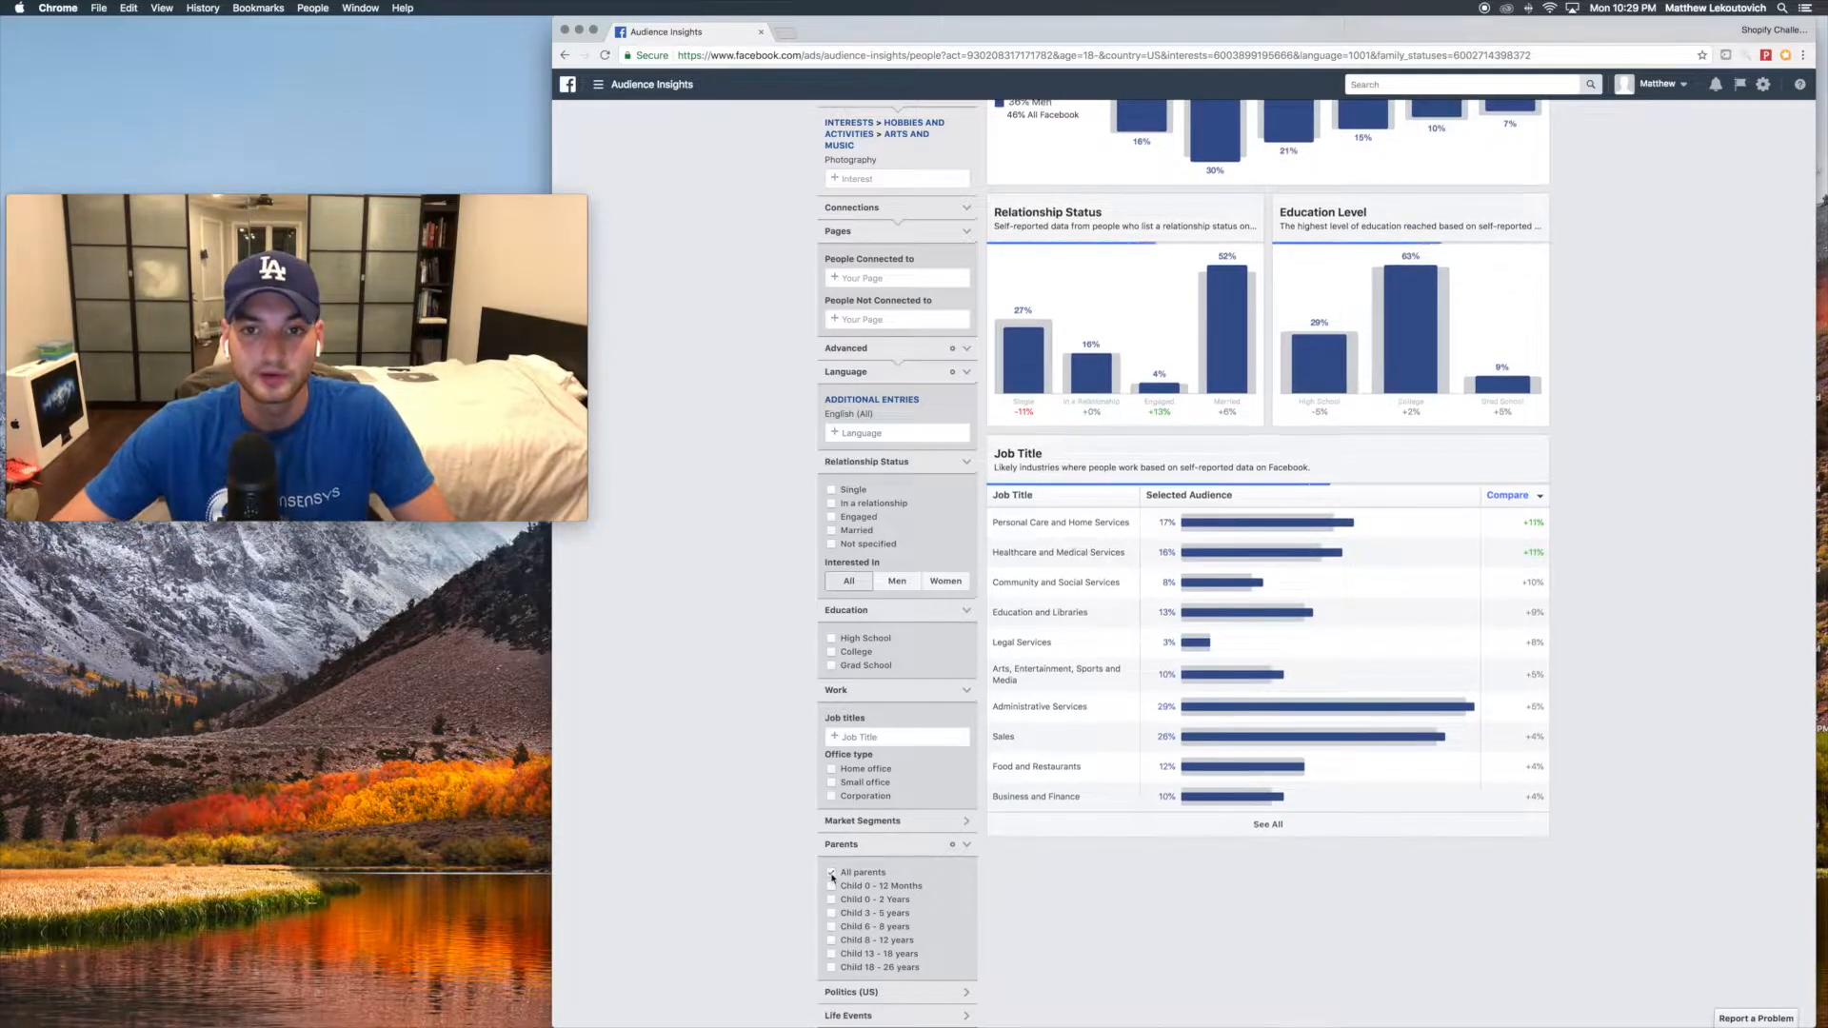
- Try adding parents with a child of 18 - 26 years, review the demographics, and remove that option again
left_click(832, 967)
scroll(1047, 667, "up", 1)
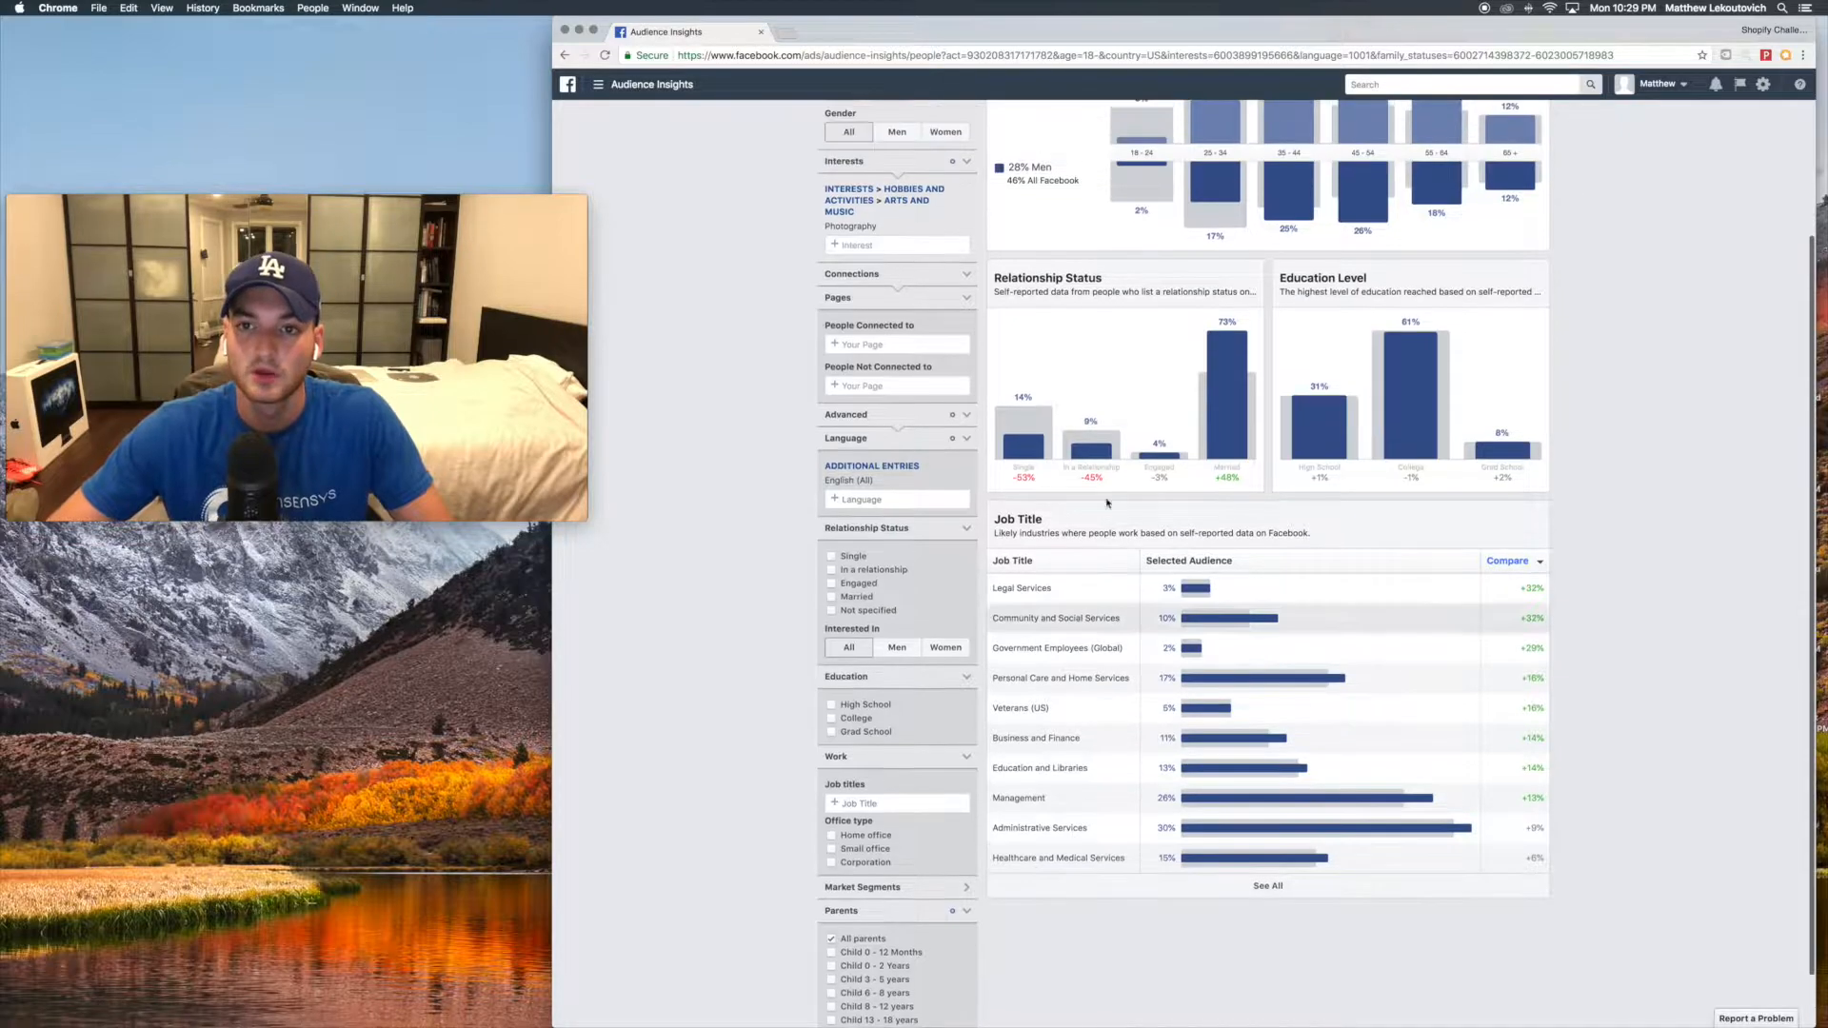
scroll(1228, 381, "up", 2)
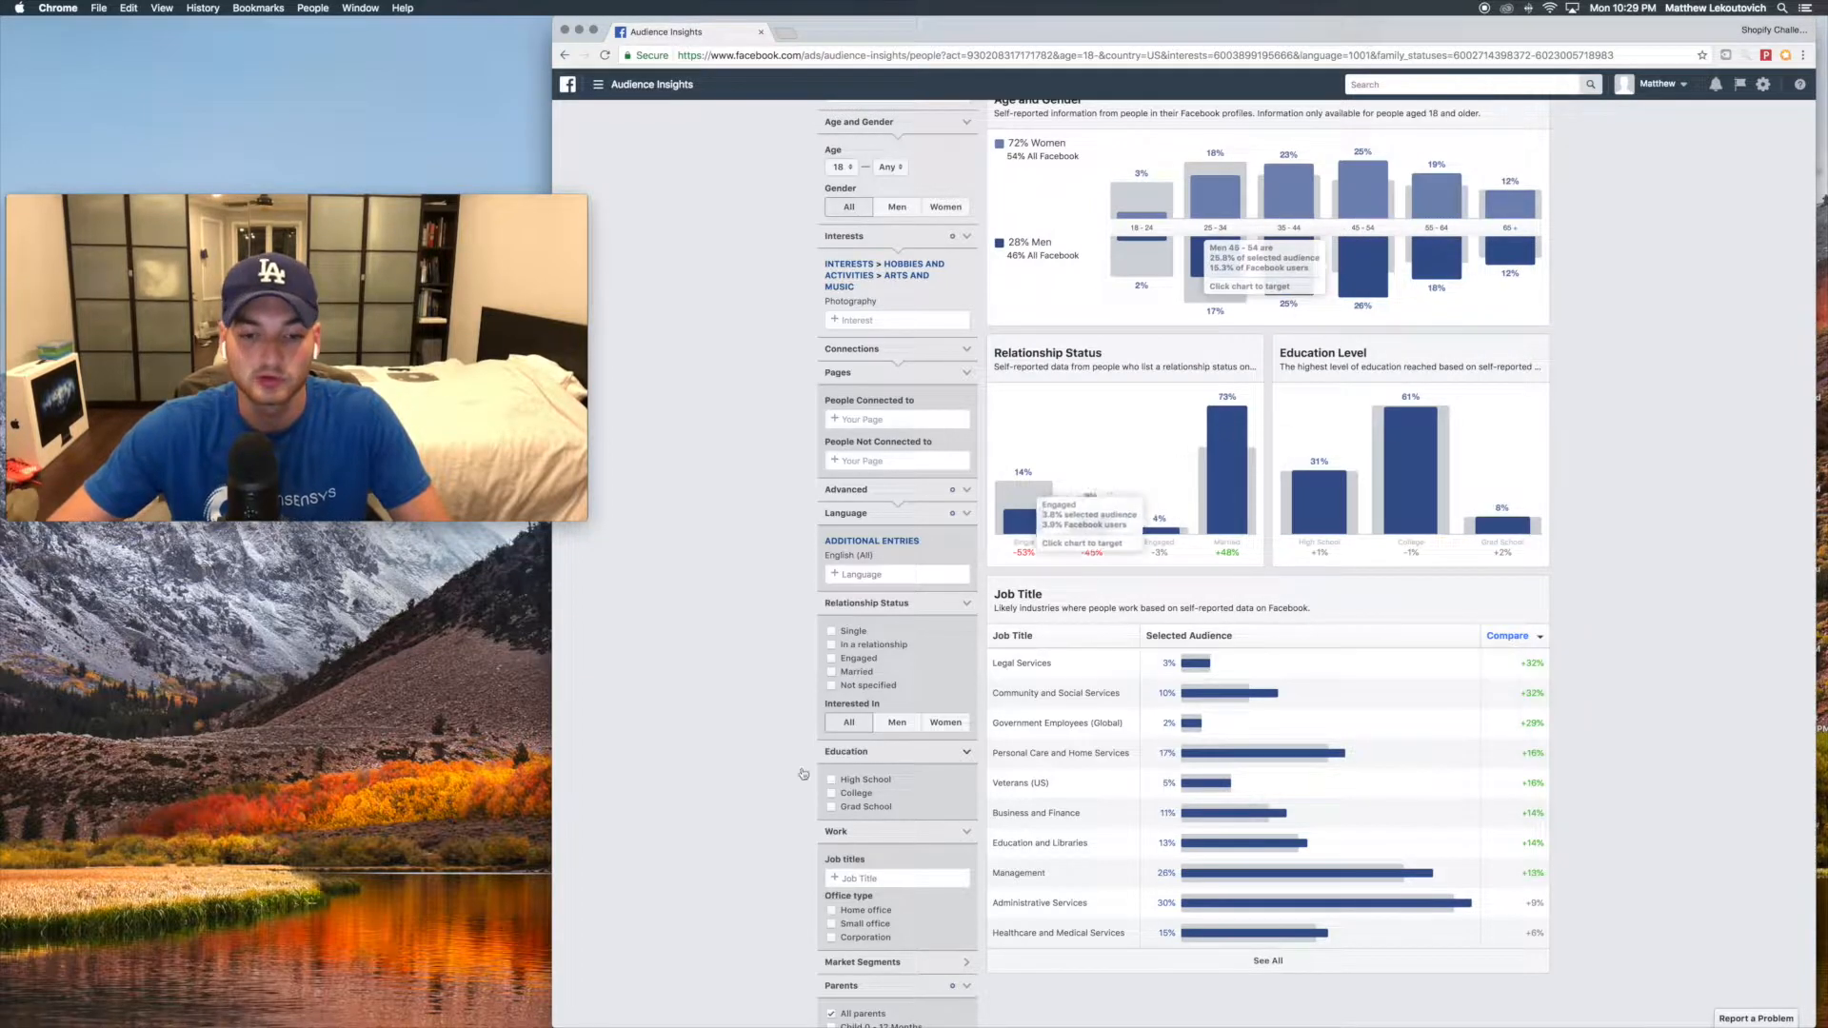
scroll(752, 781, "down", 3)
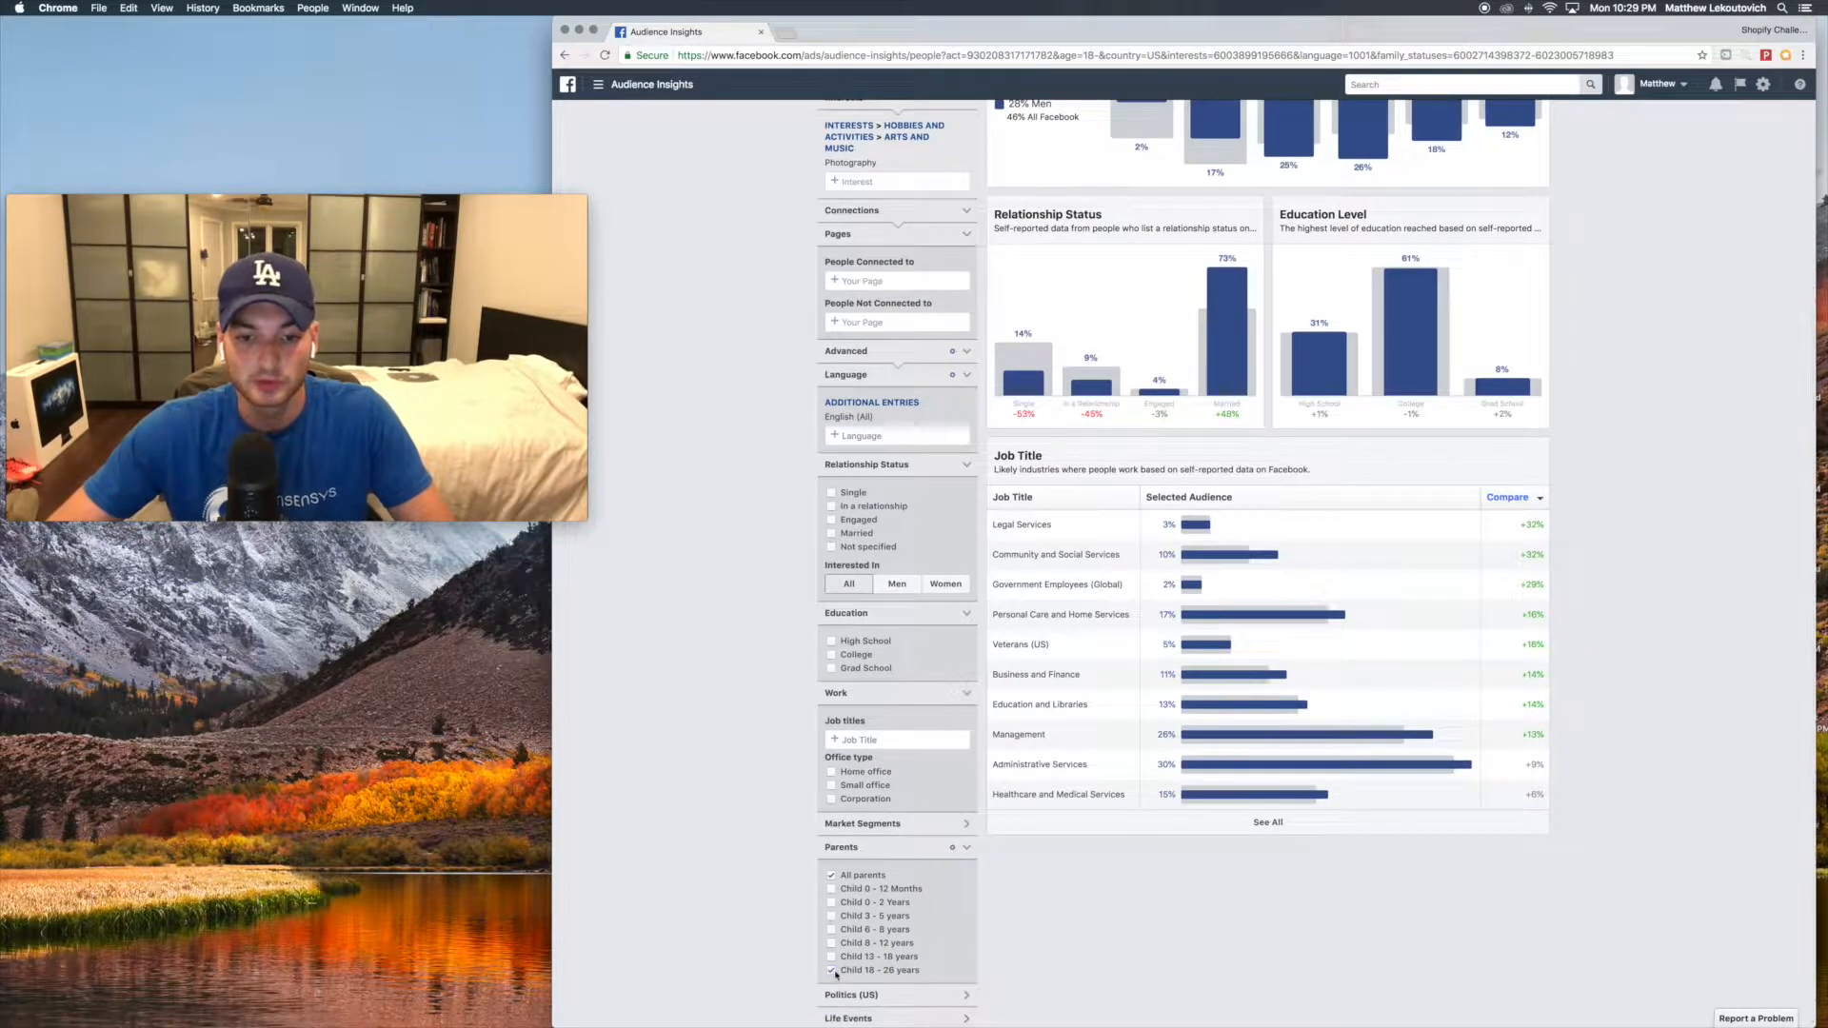
left_click(834, 971)
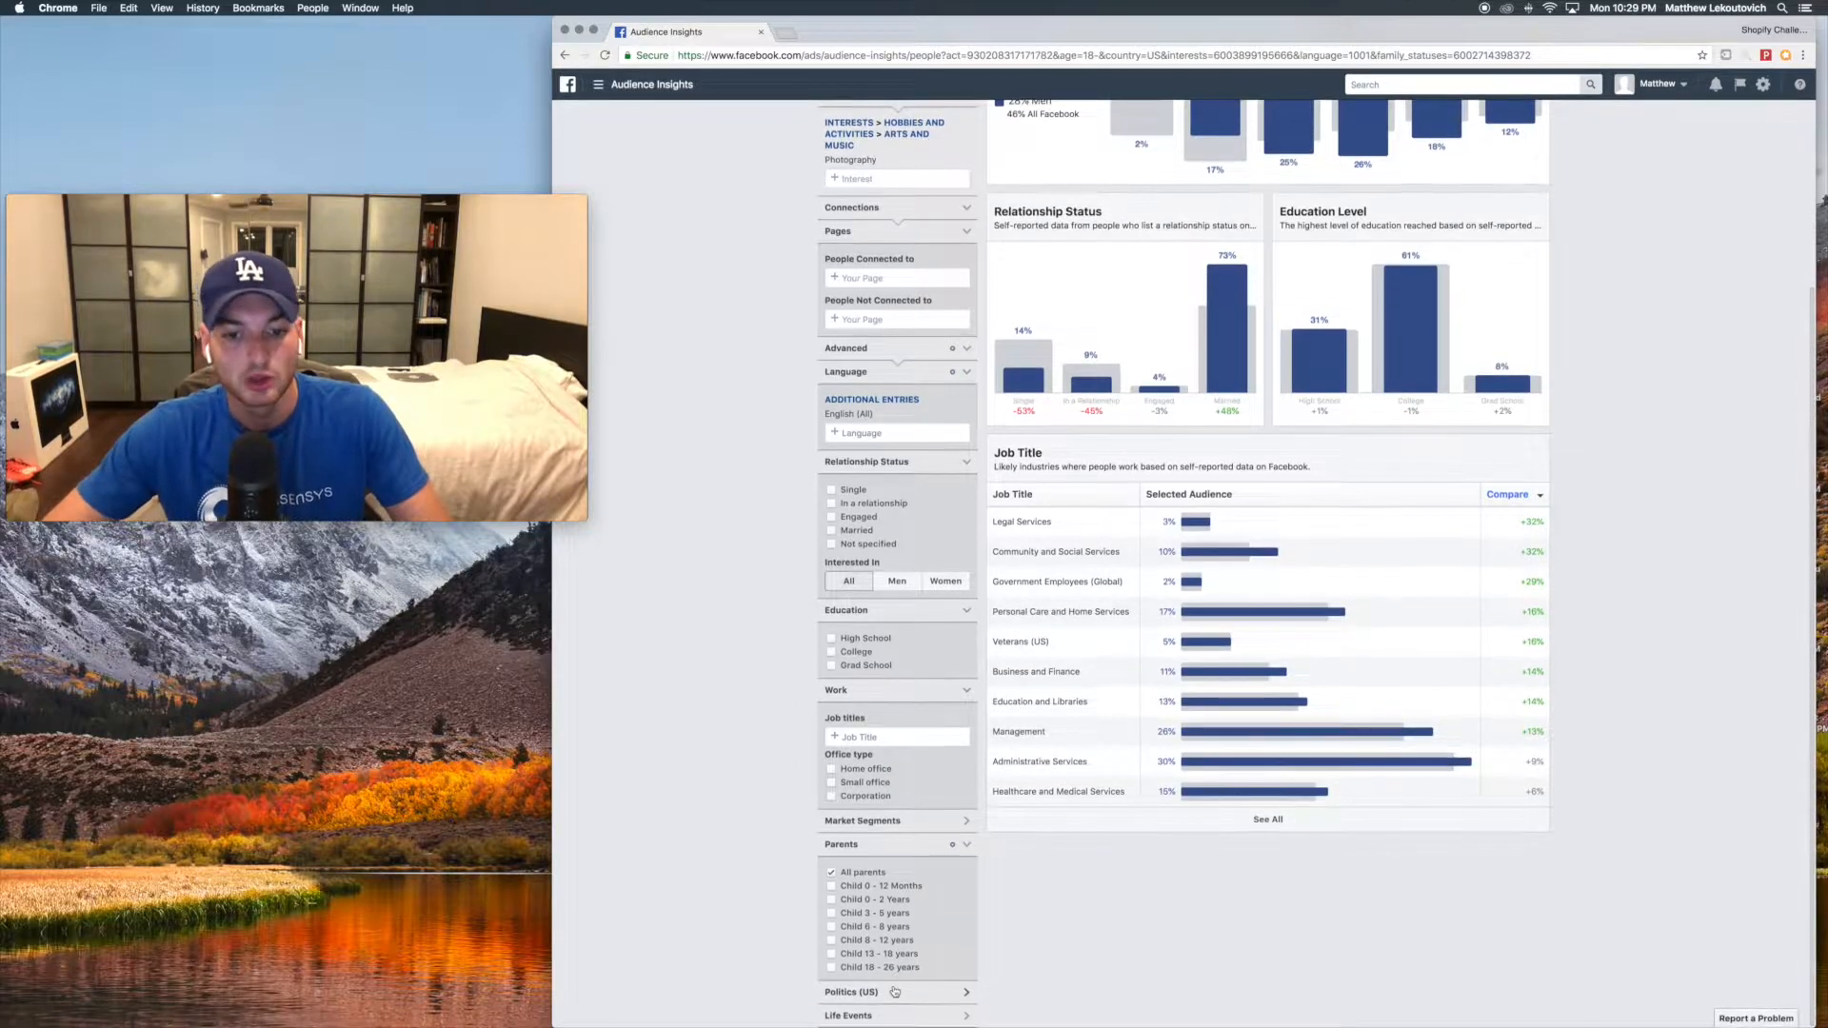
- Try restricting the audience's Politics (US) filter to Very Conservative, review the demographics, and remove that option again
left_click(891, 995)
scroll(901, 980, "down", 1)
scroll(901, 978, "down", 1)
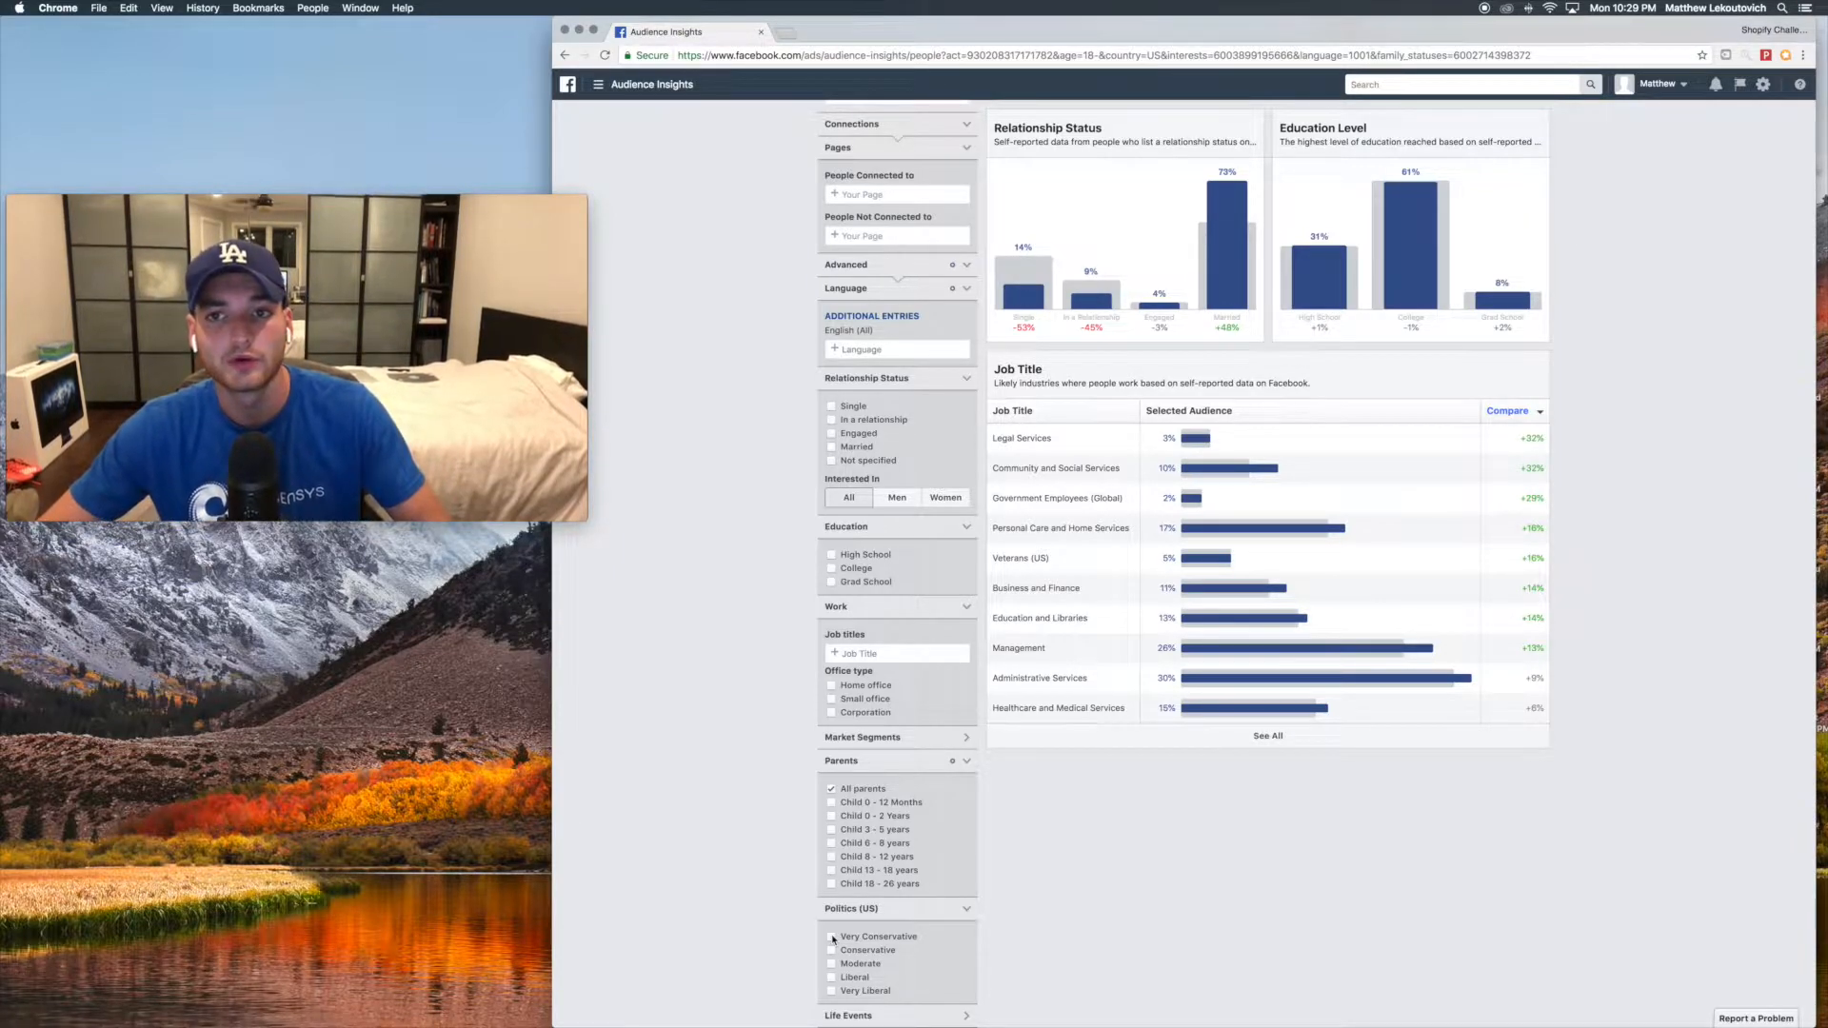
left_click(832, 938)
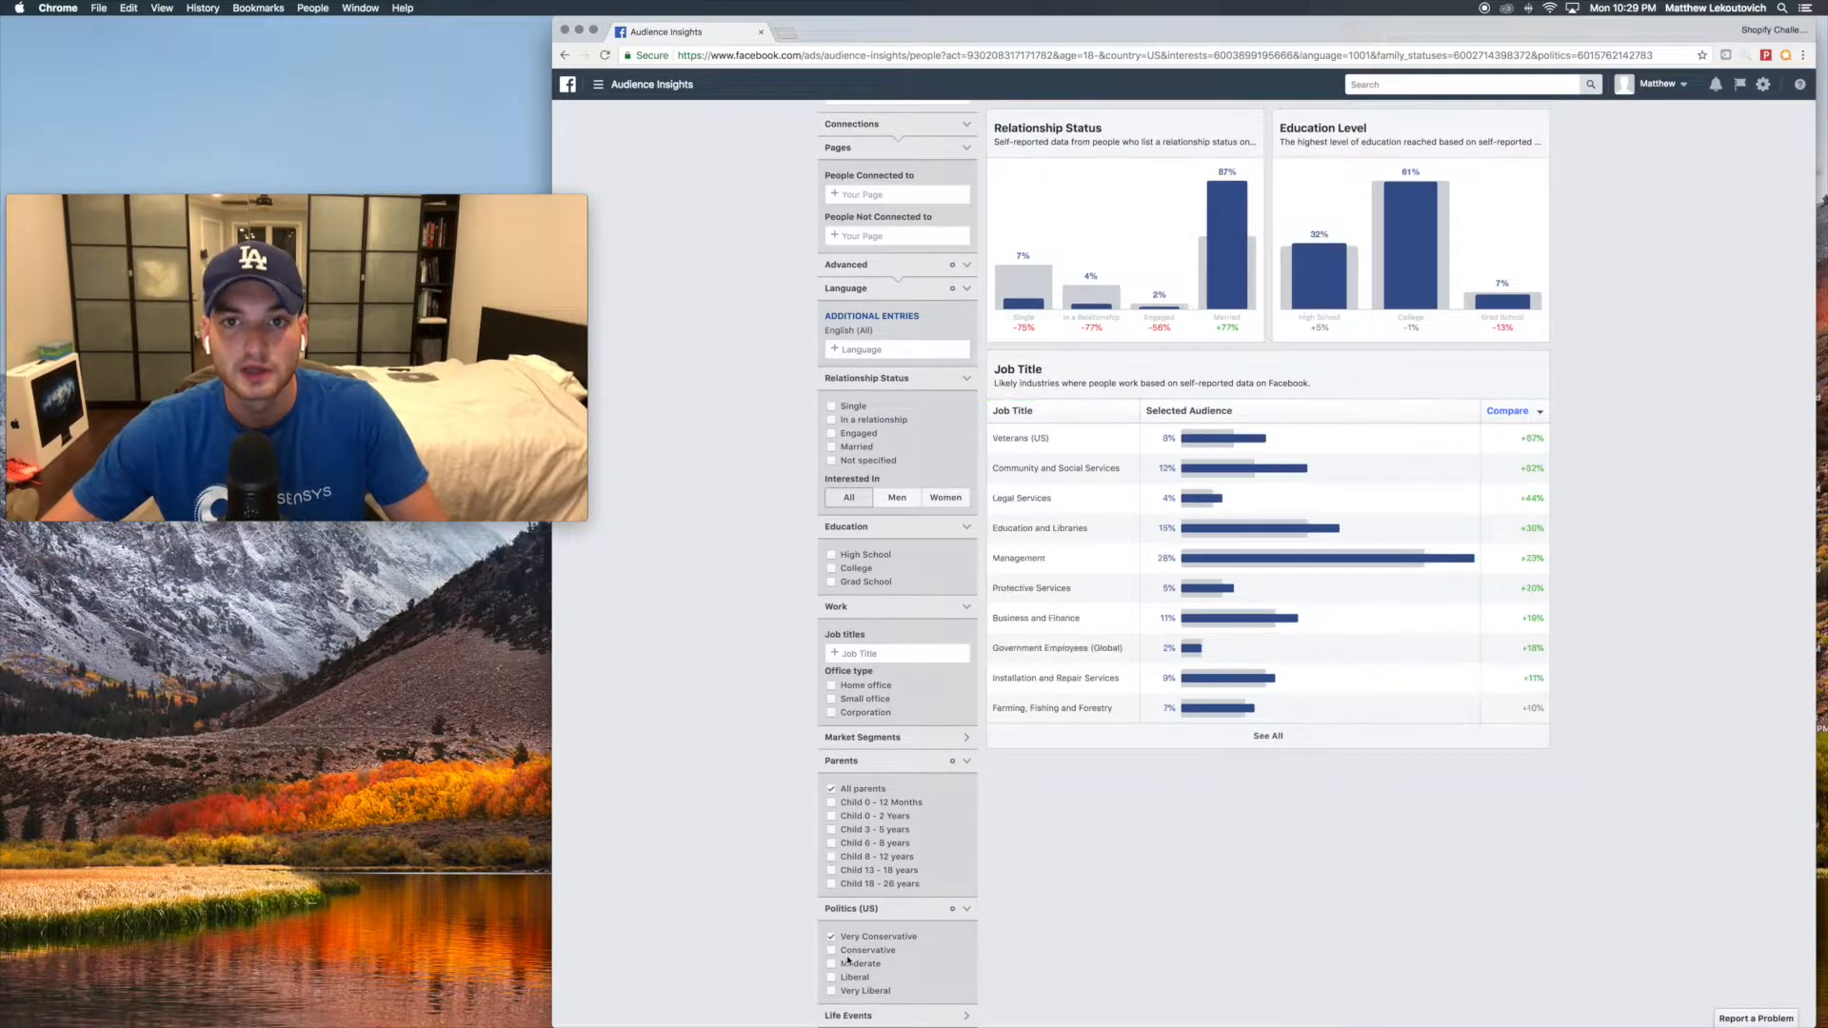
scroll(1190, 770, "up", 5)
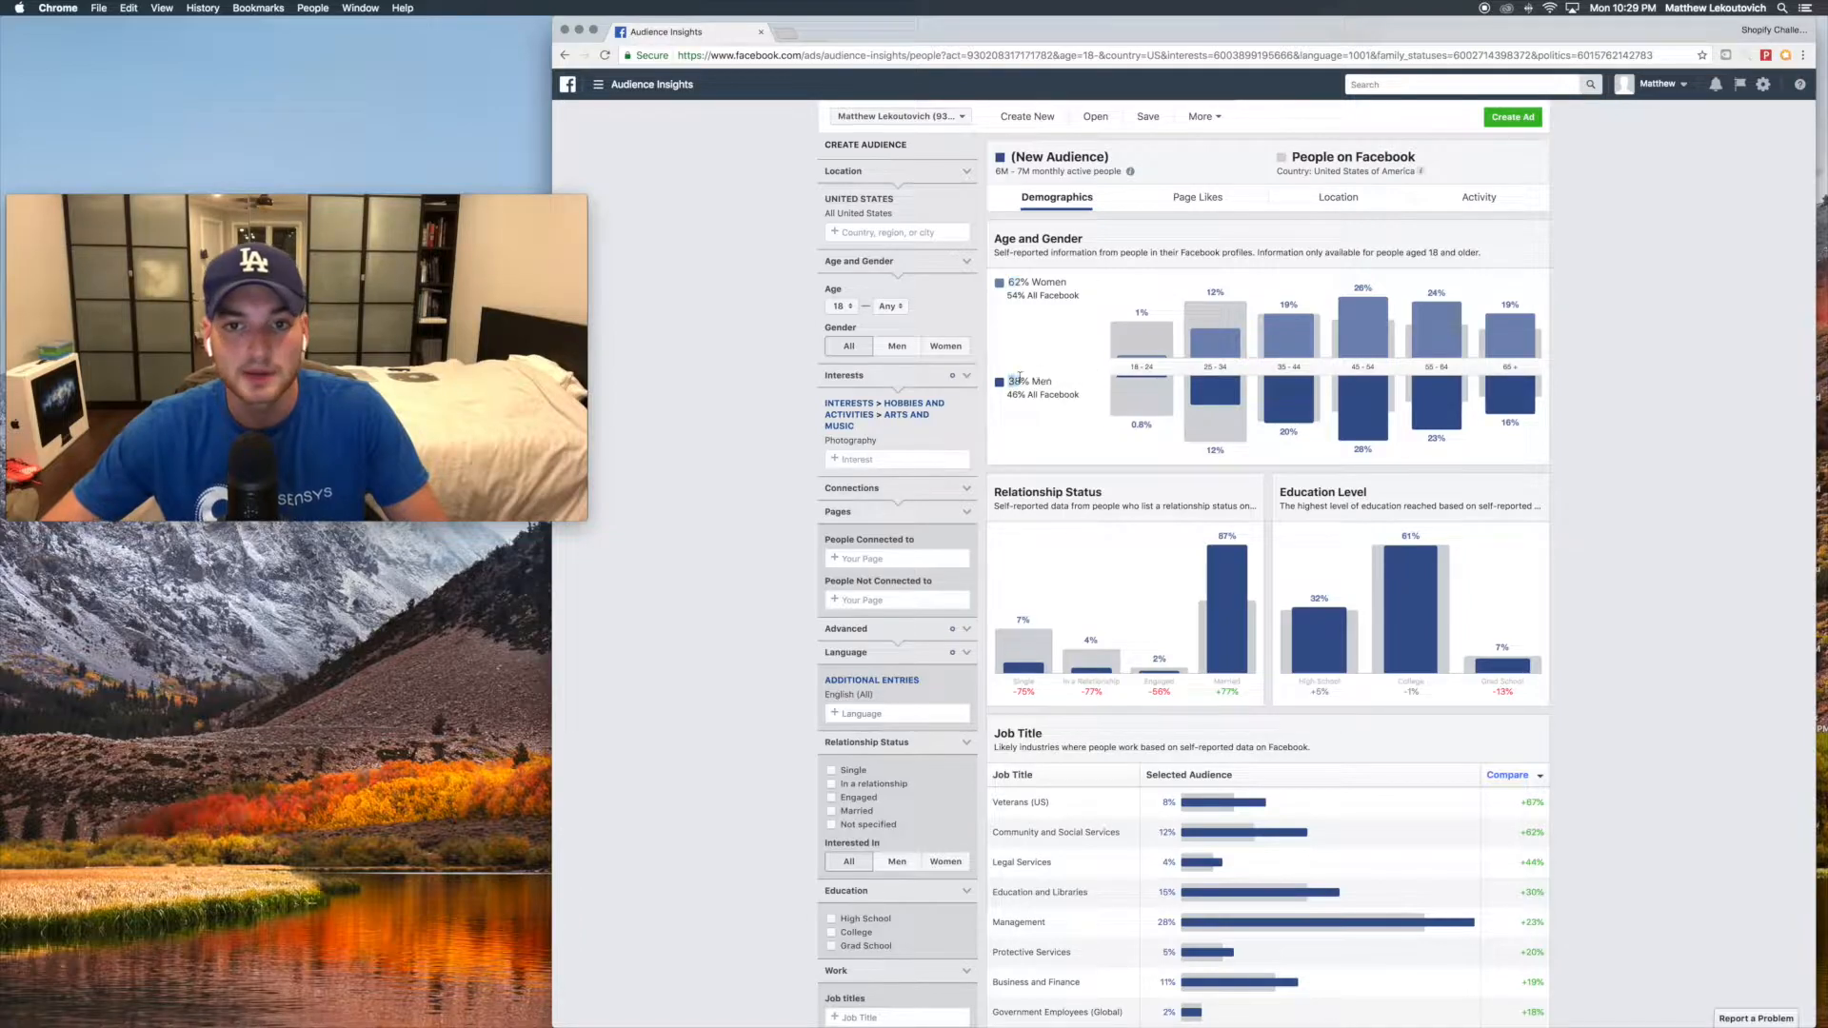
scroll(1063, 428, "down", 5)
left_click(833, 938)
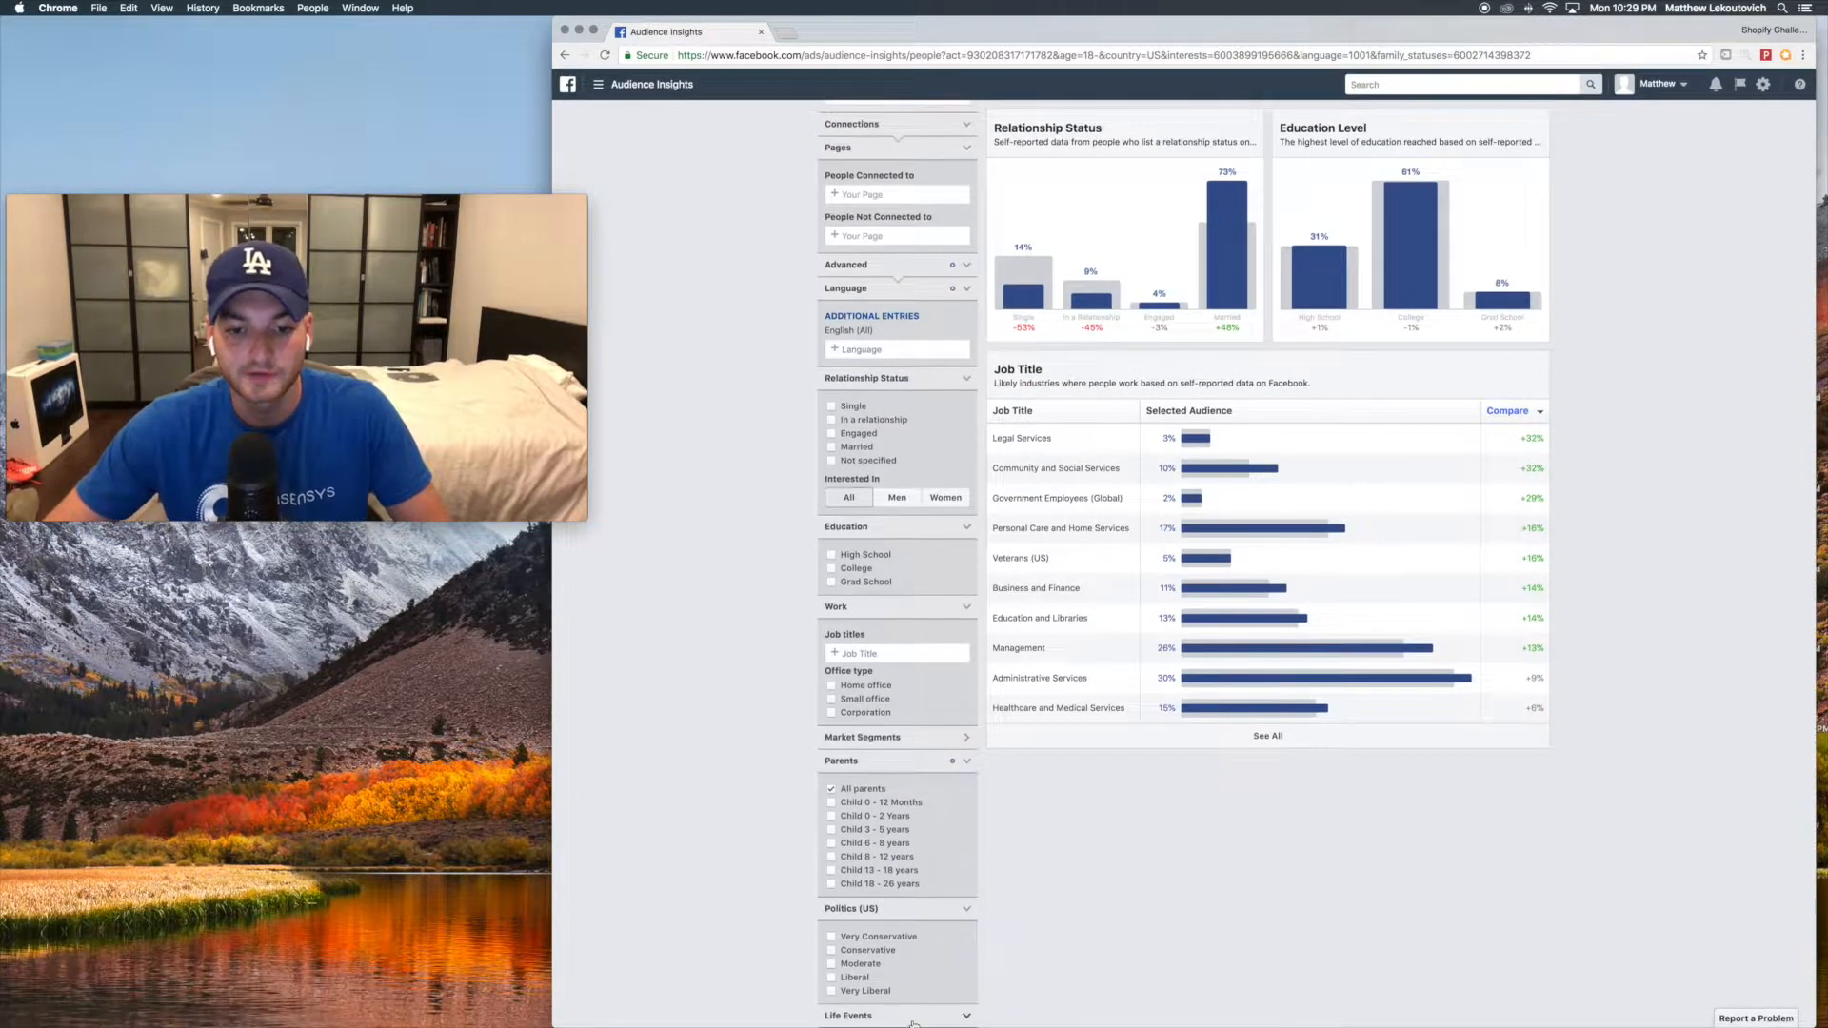
- Review the Life Events options, and collapse the Parents, Politics (US) and Life Events filters
scroll(984, 958, "down", 1)
scroll(984, 958, "down", 2)
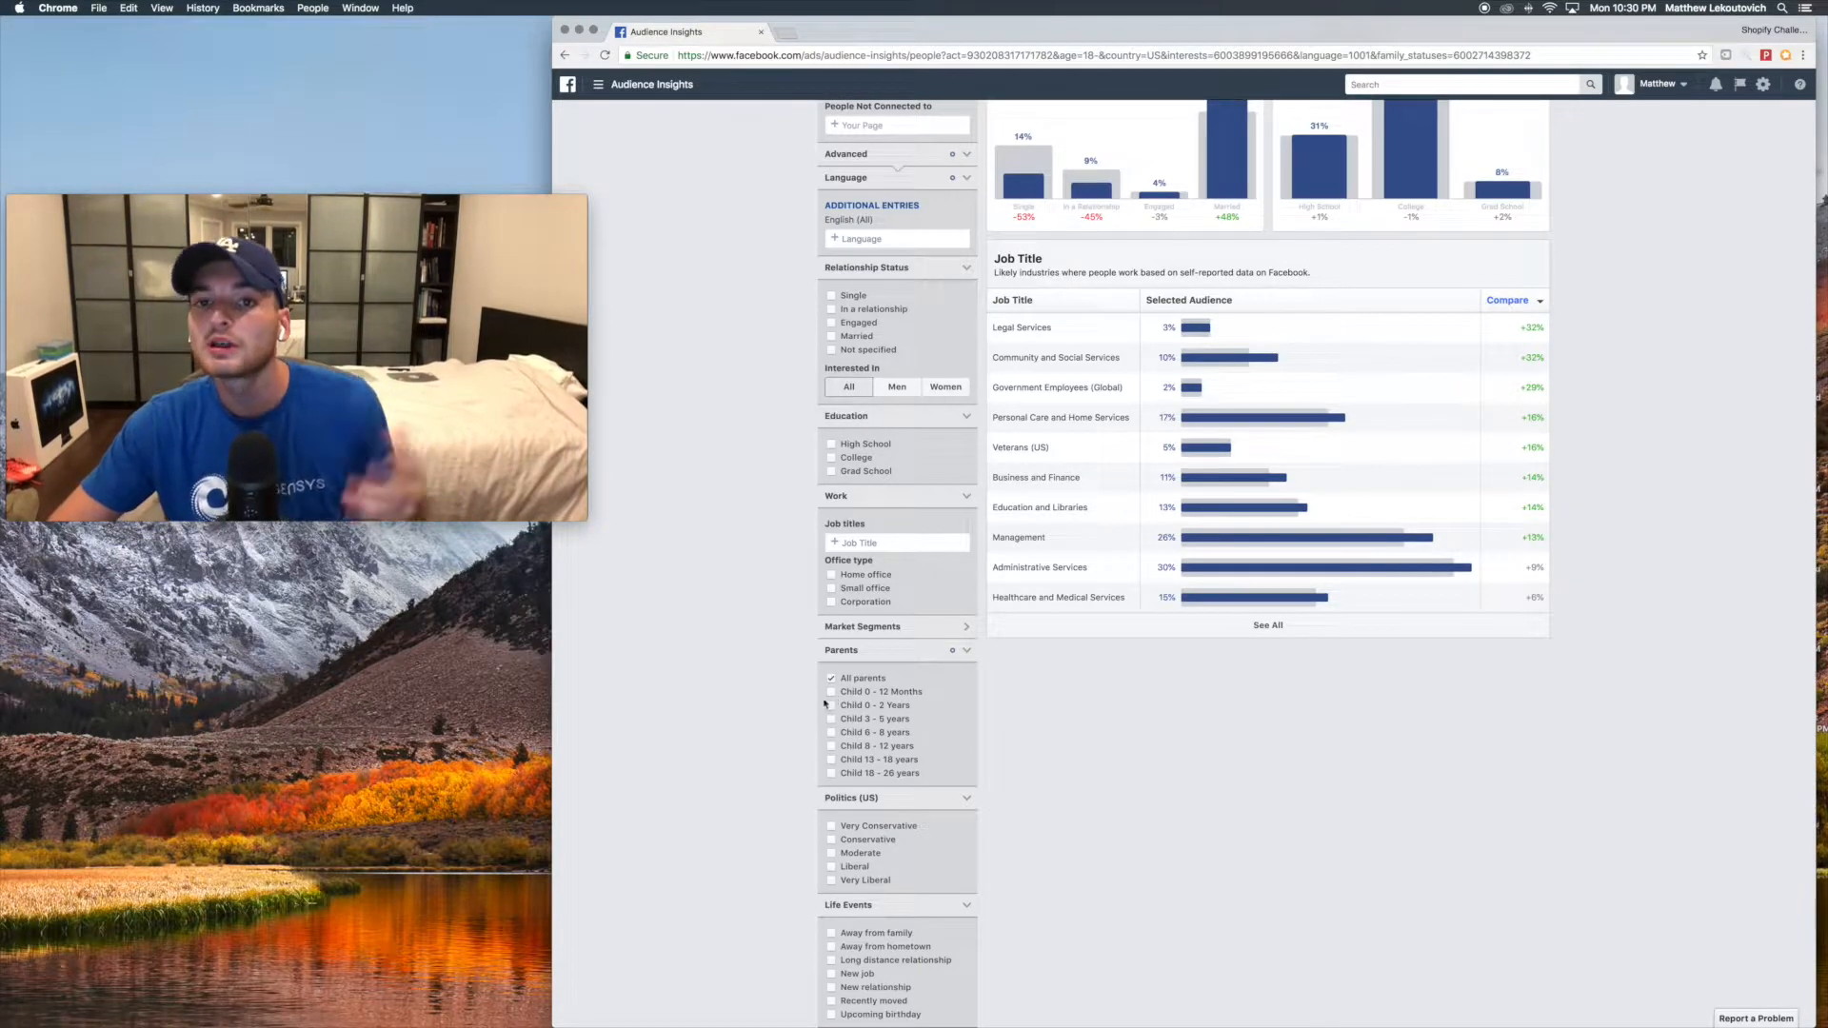
left_click(970, 654)
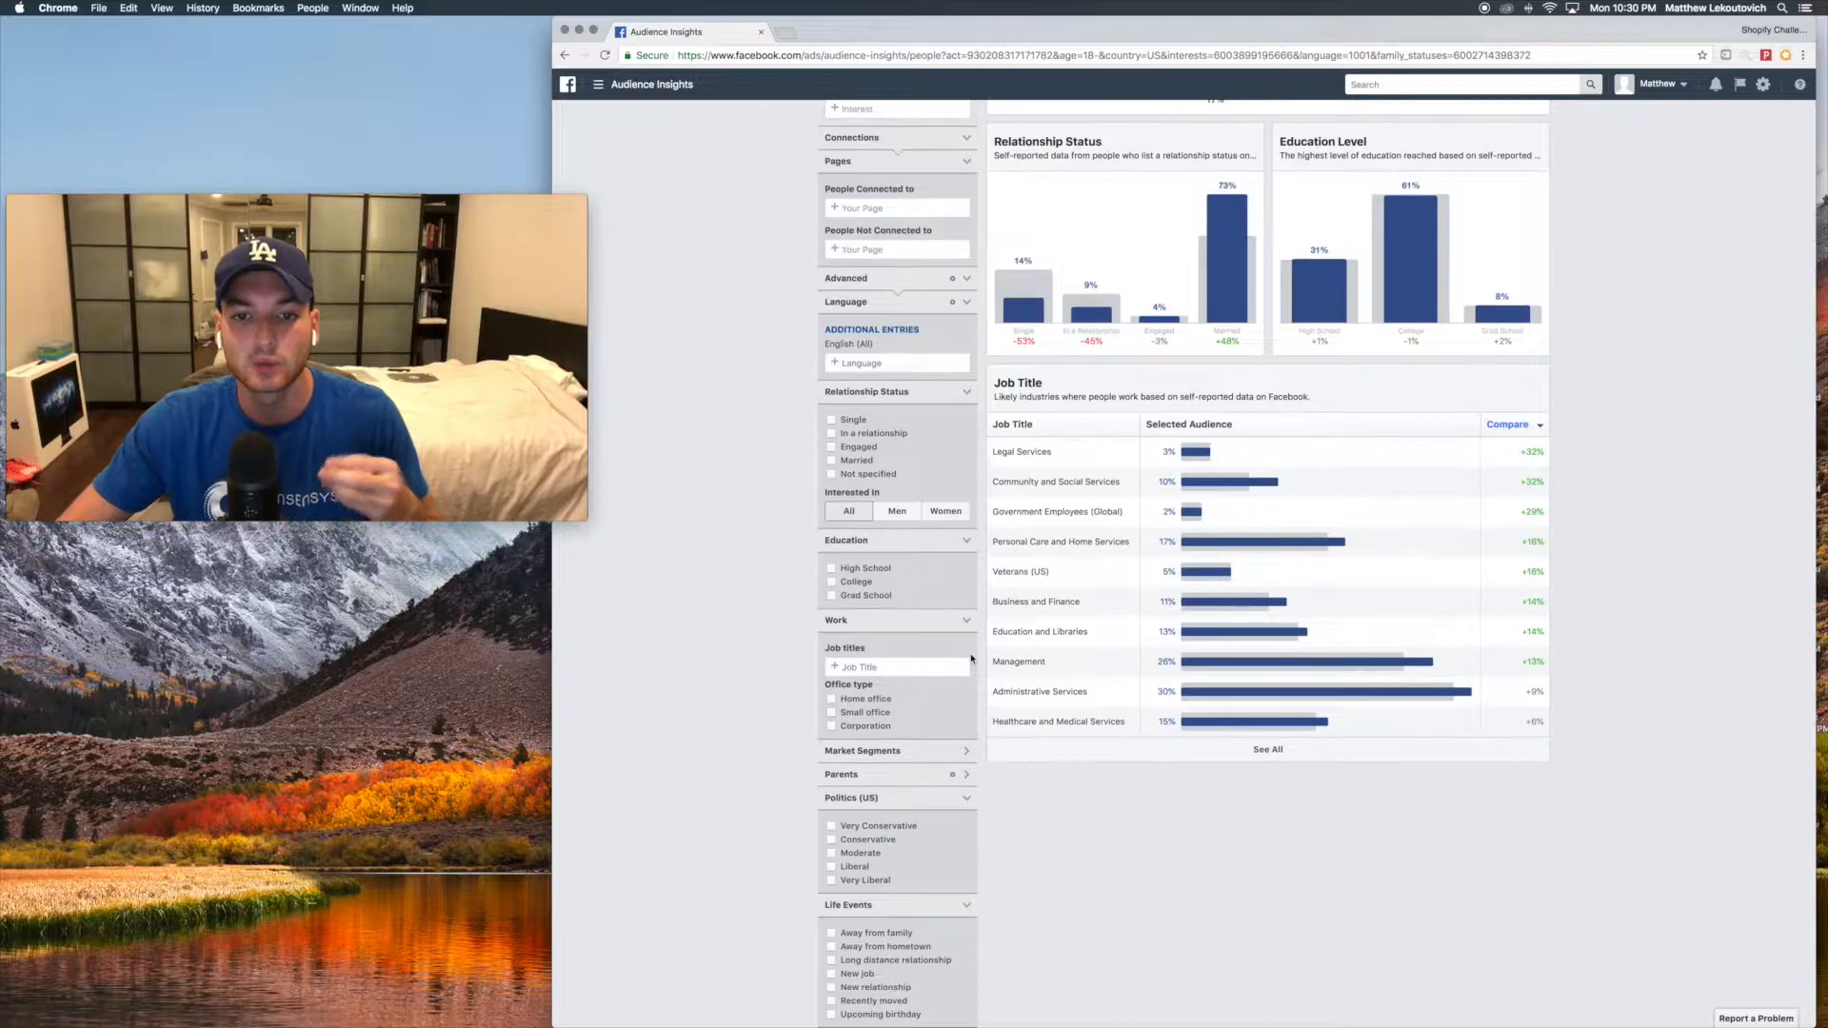
left_click(964, 802)
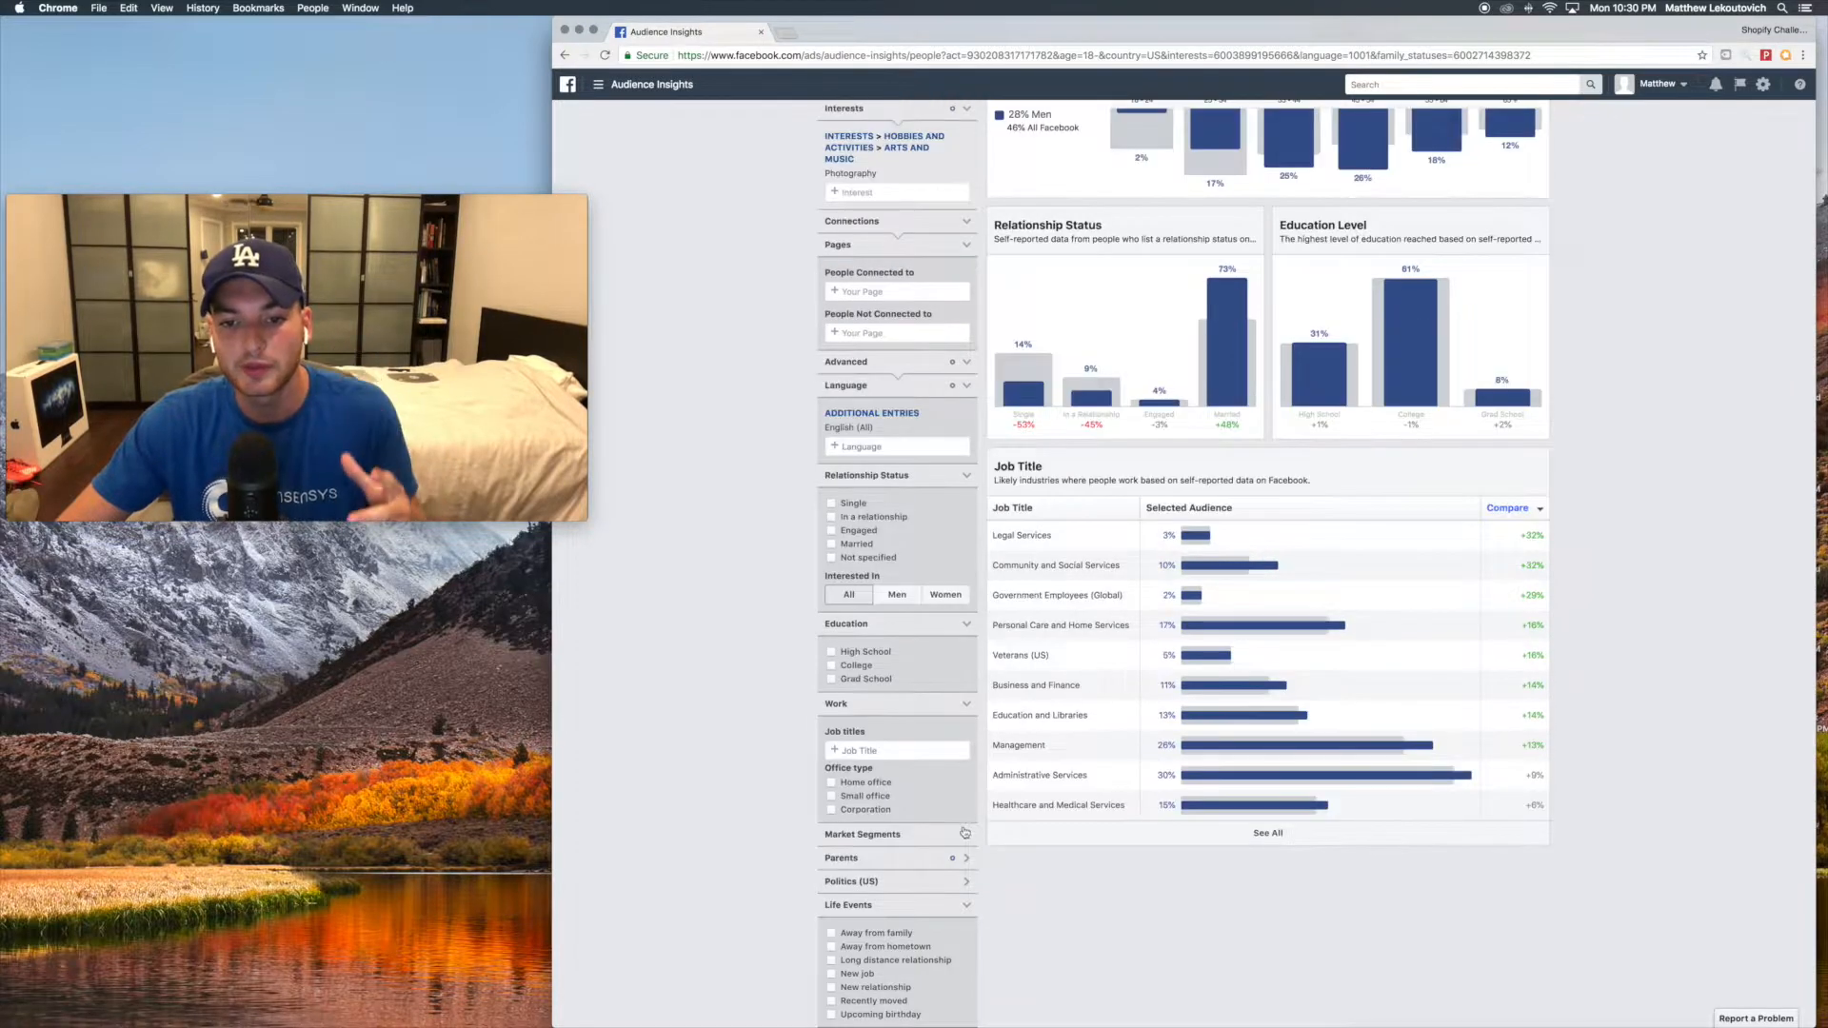
left_click(967, 907)
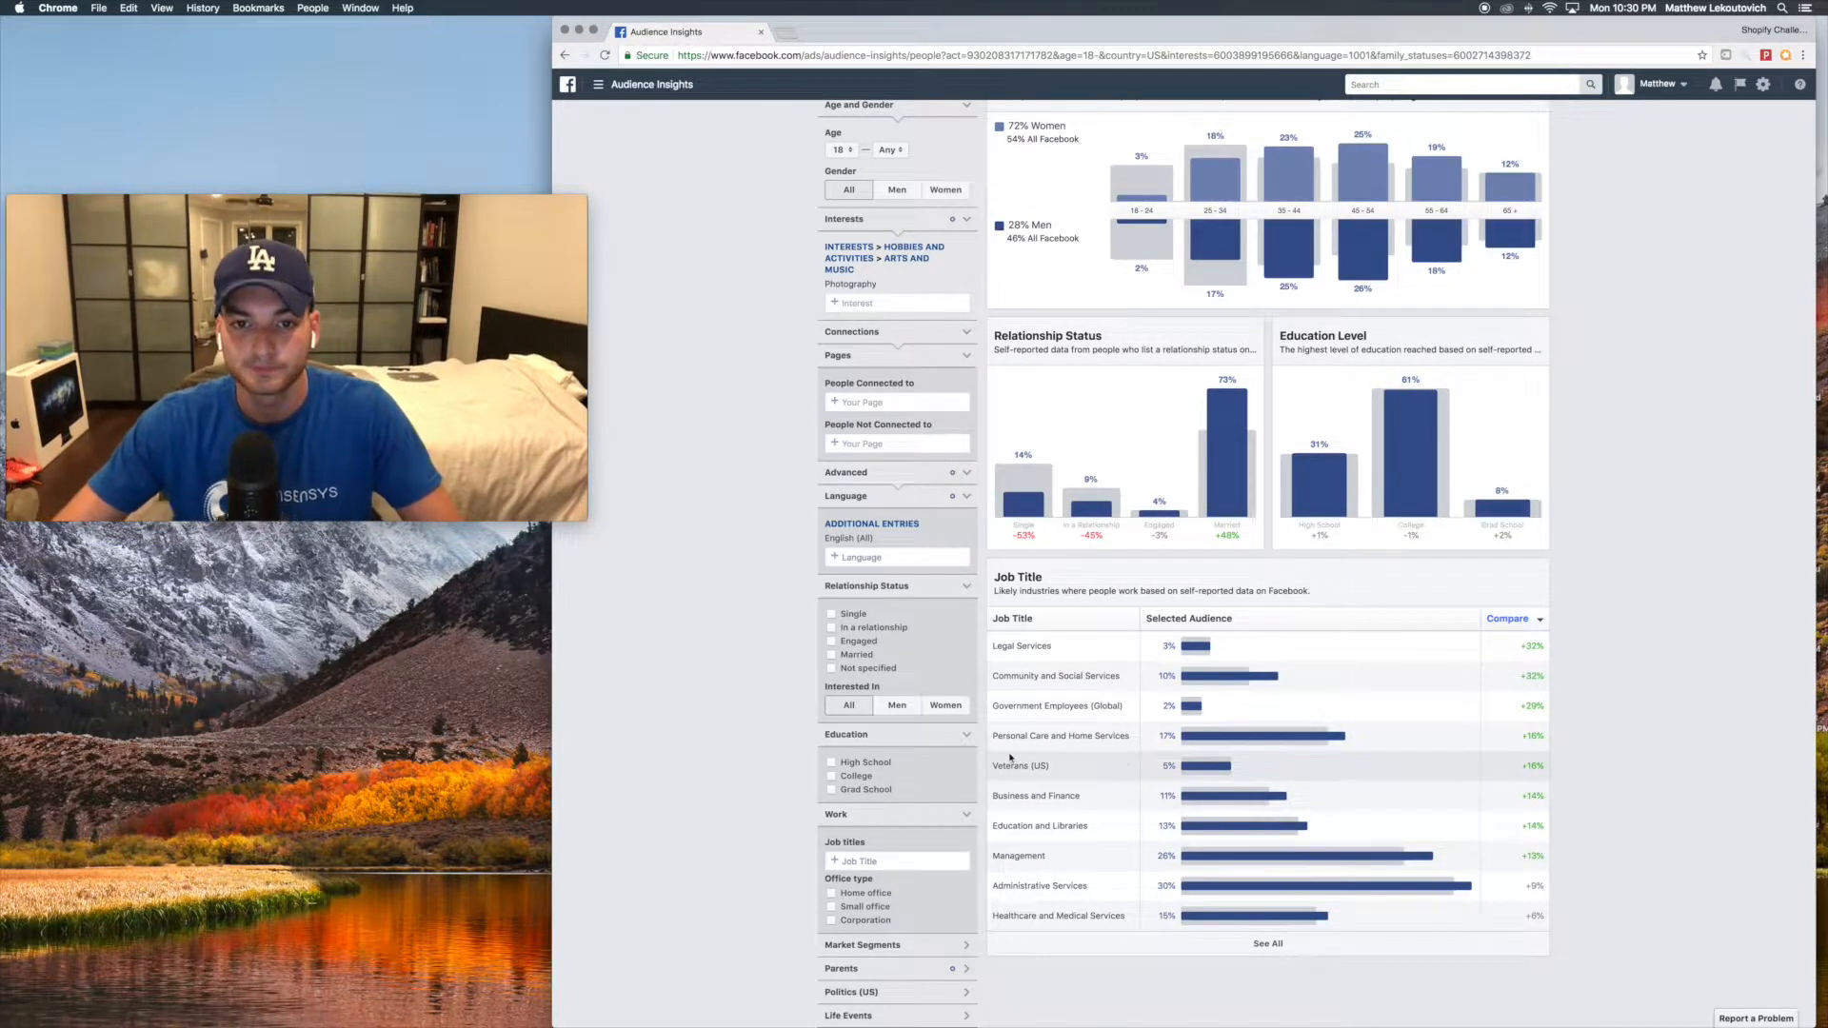
- Restrict the audience to the Recently moved life event and to Moderate in Politics (US)
left_click(843, 1016)
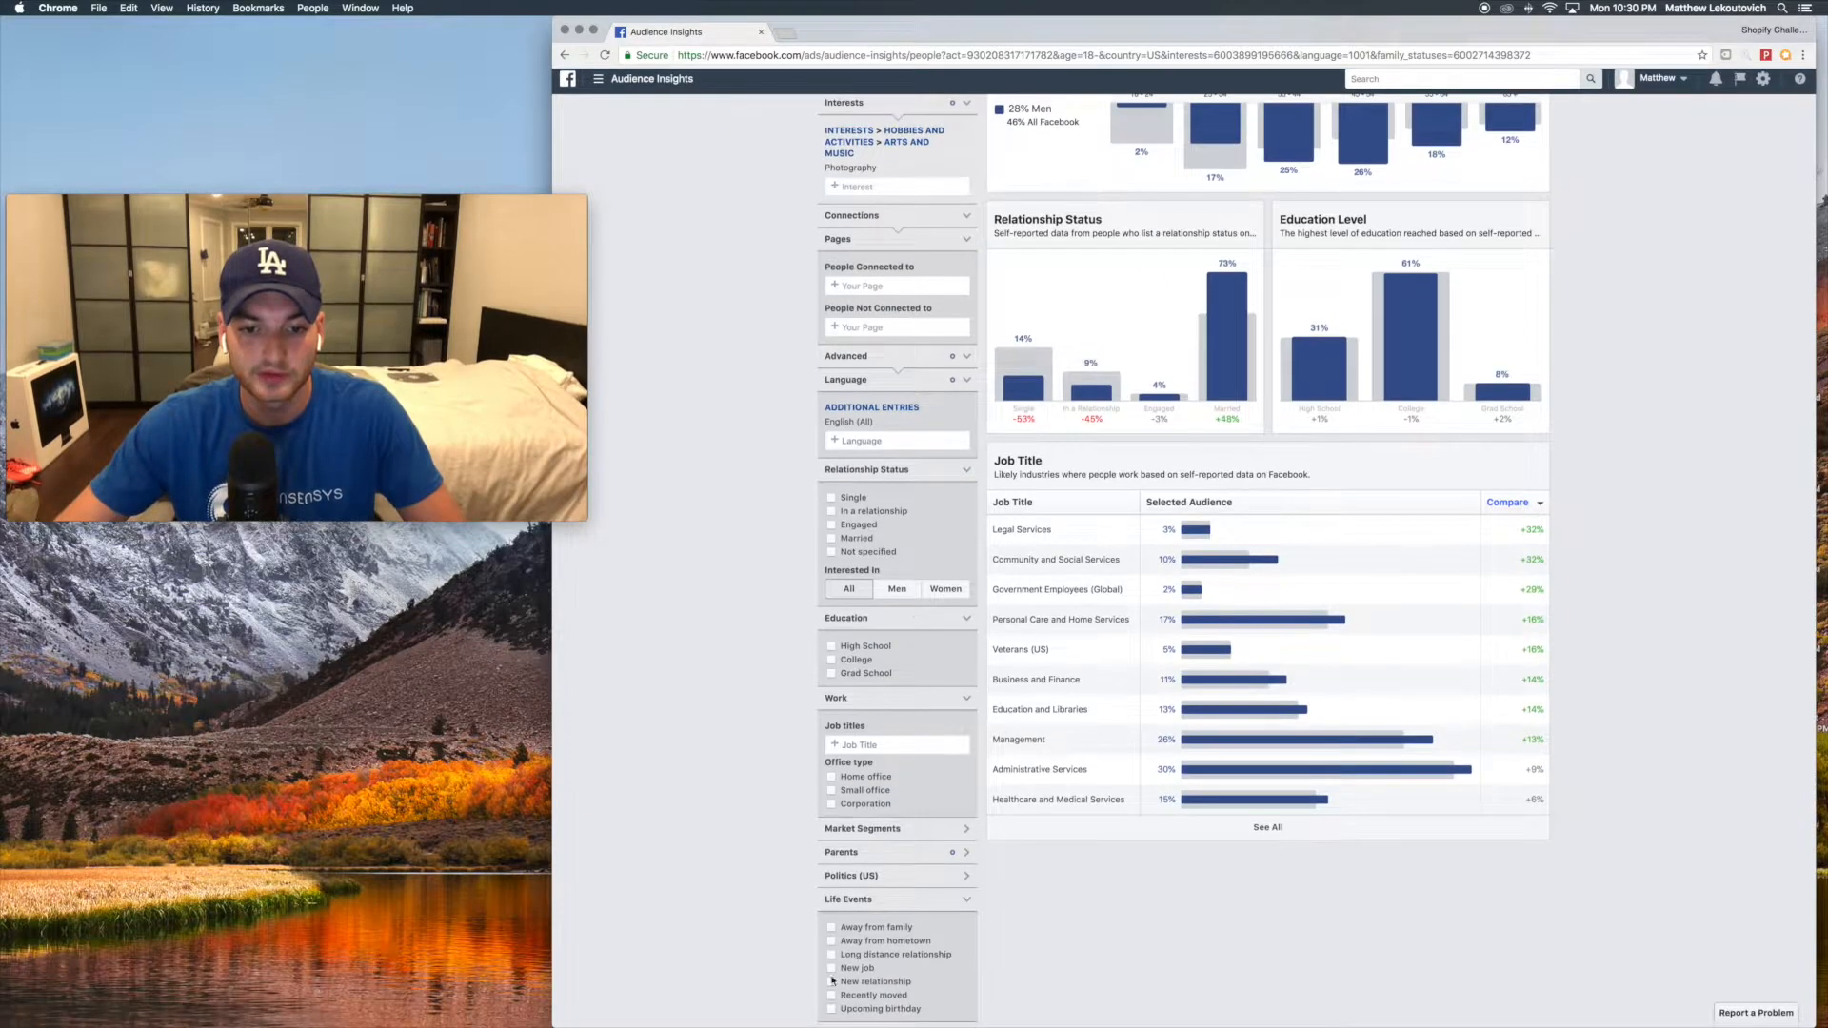
left_click(831, 996)
left_click(870, 876)
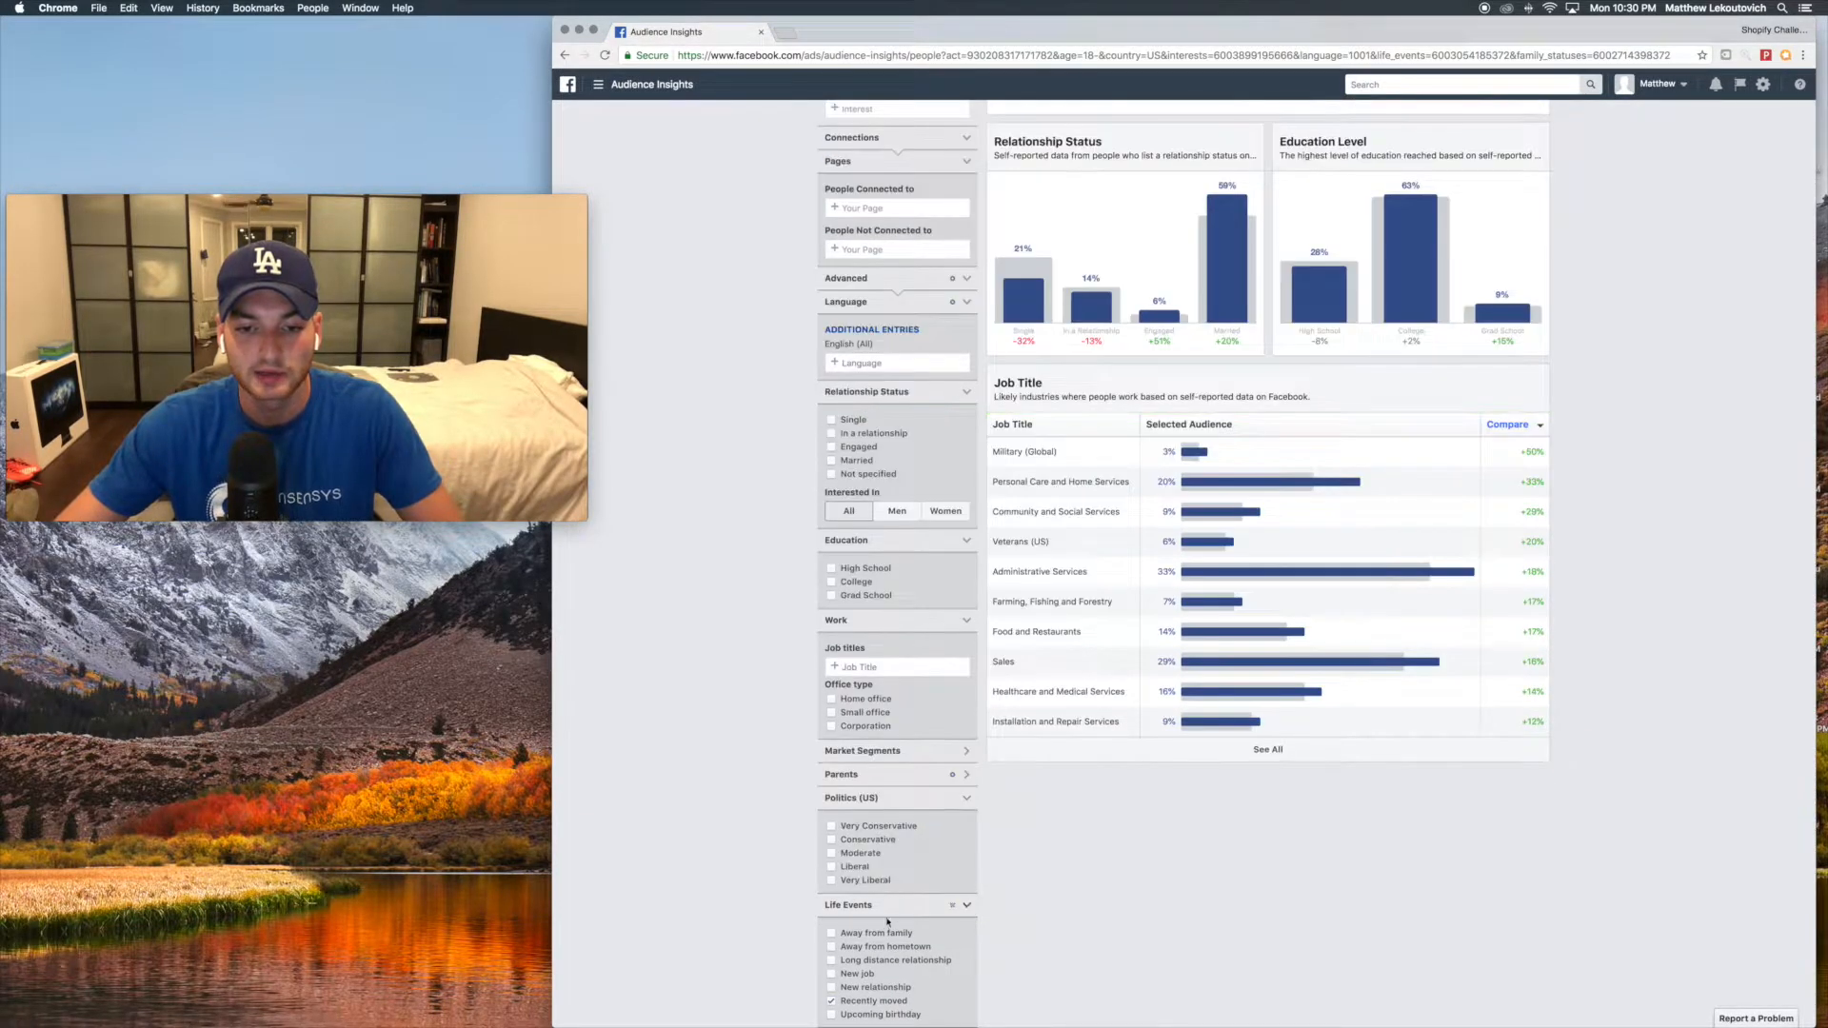
left_click(832, 853)
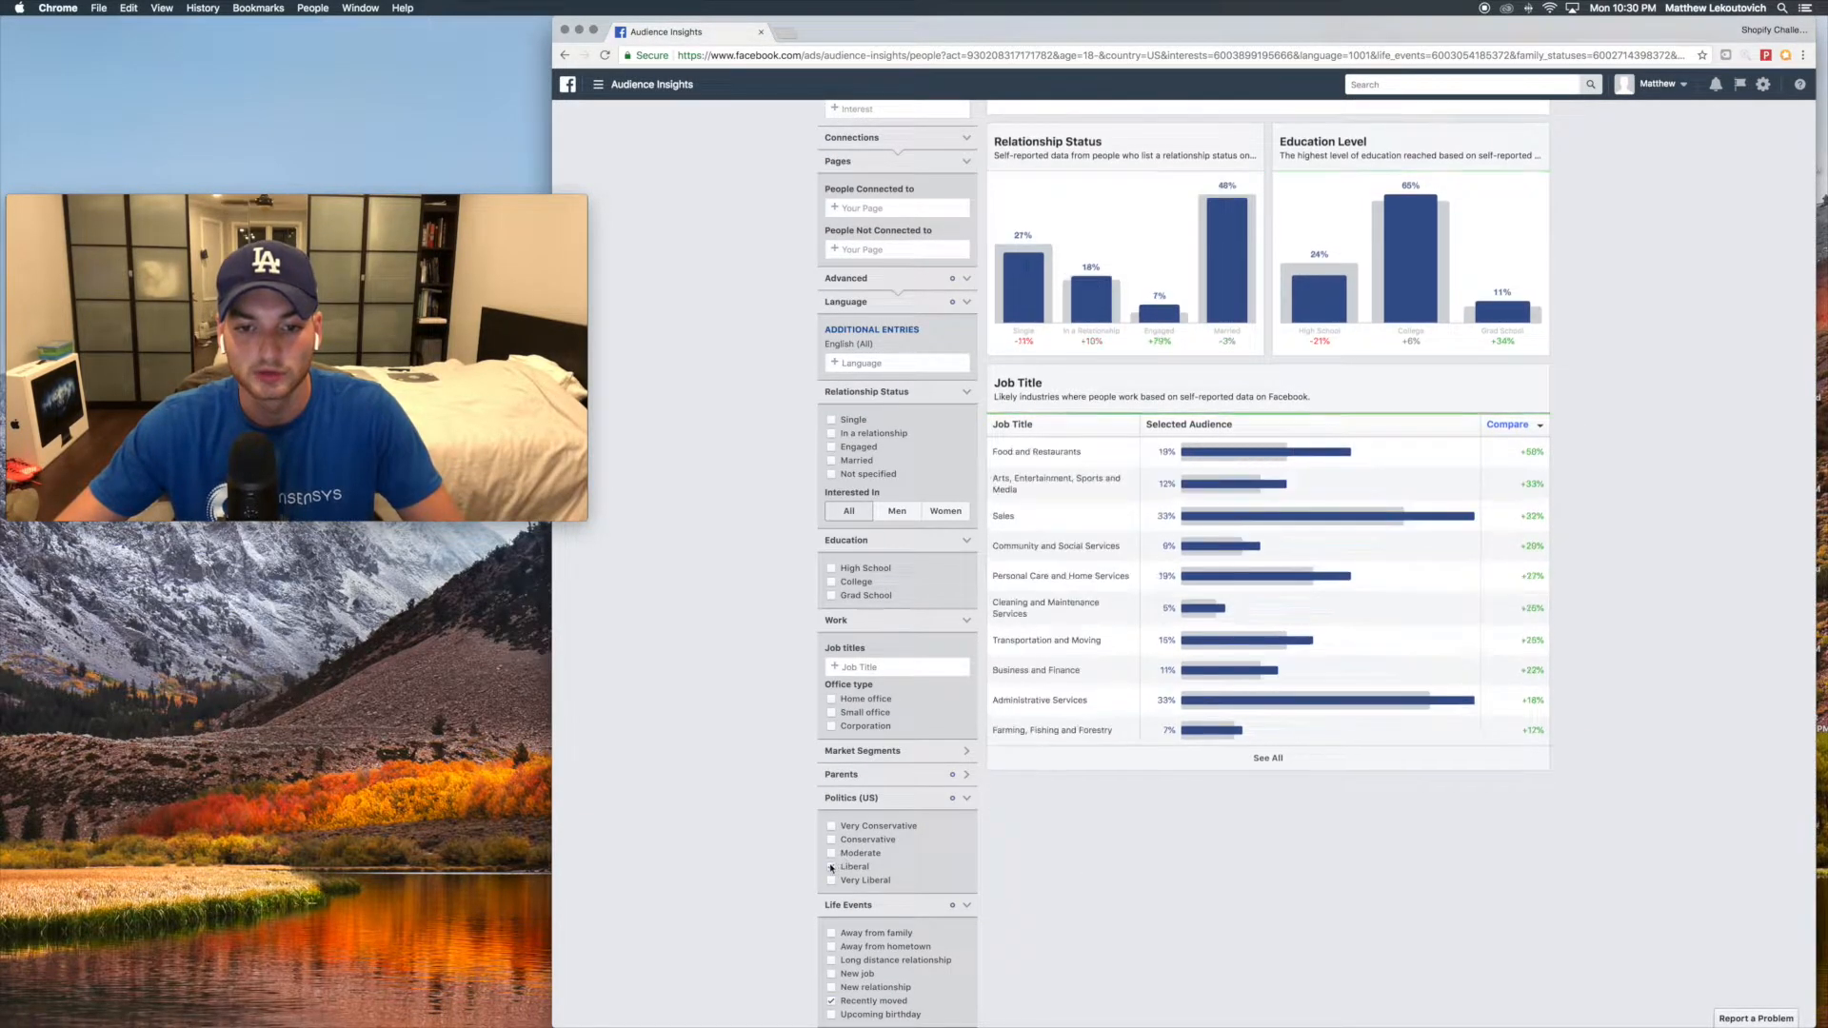
- Review the narrowed audience's page likes and the share of women in its demographics
scroll(991, 762, "up", 5)
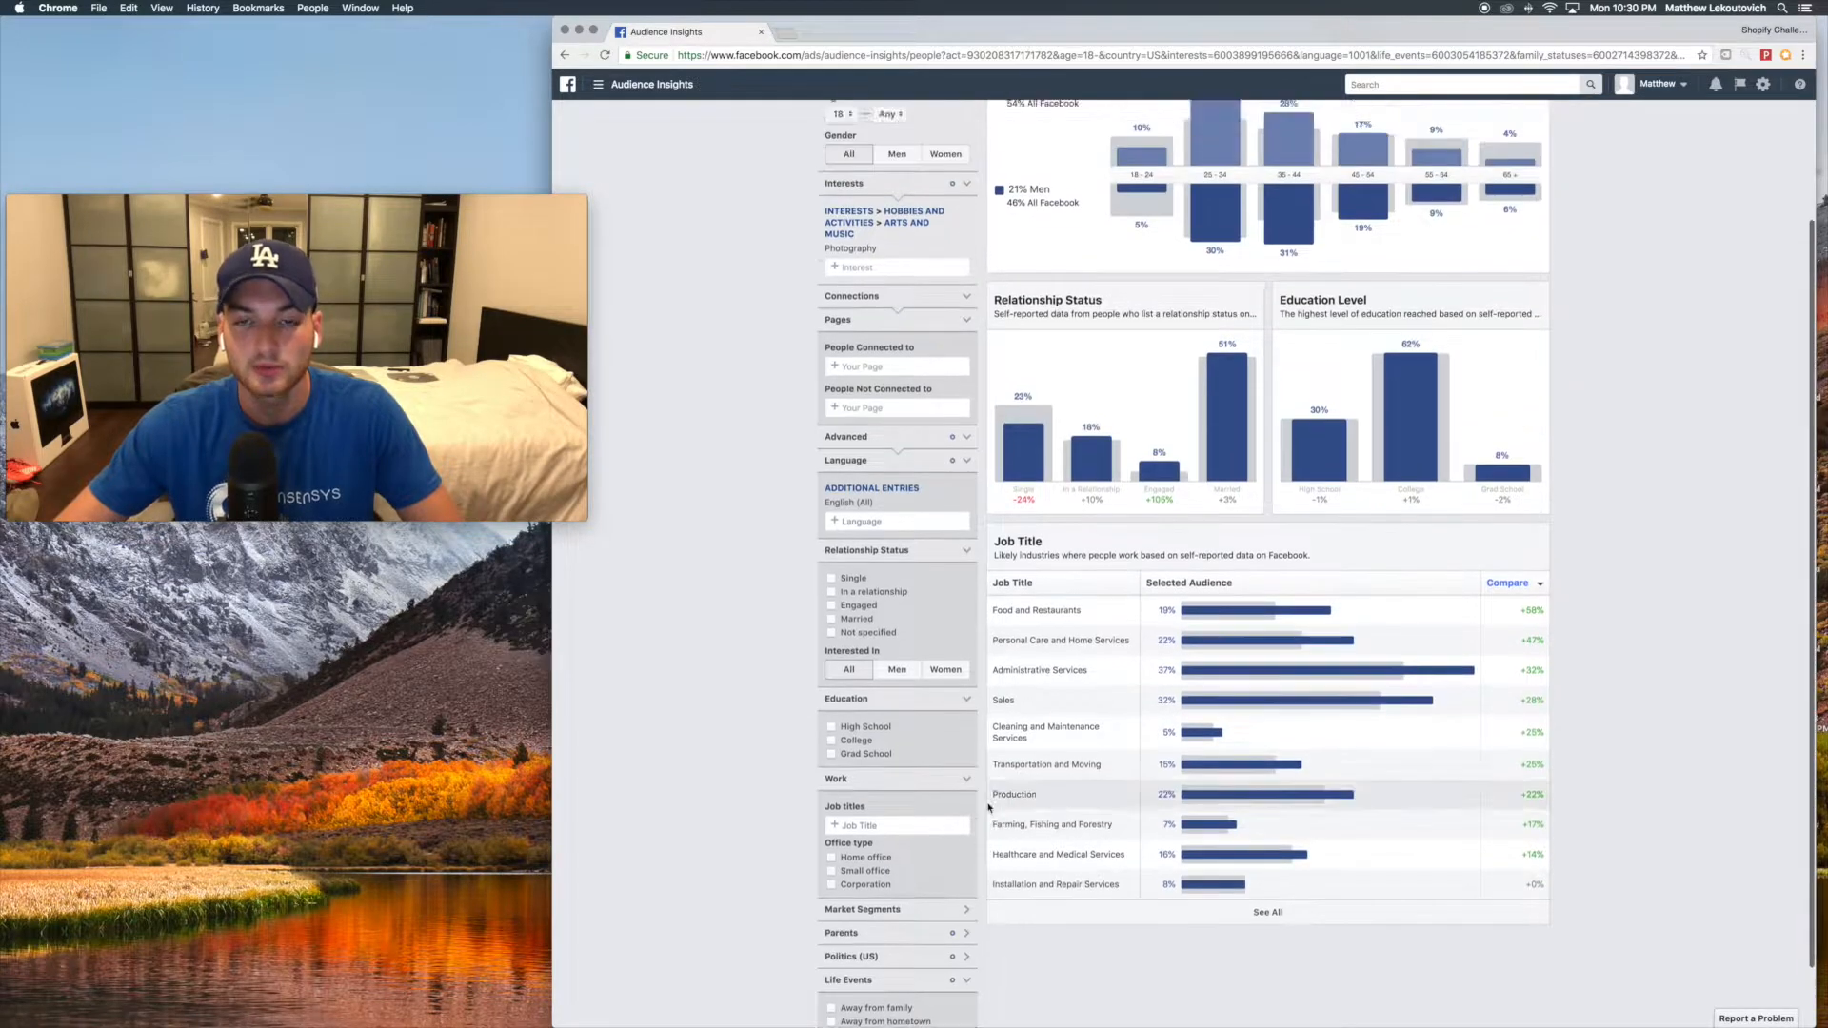
left_click(1213, 199)
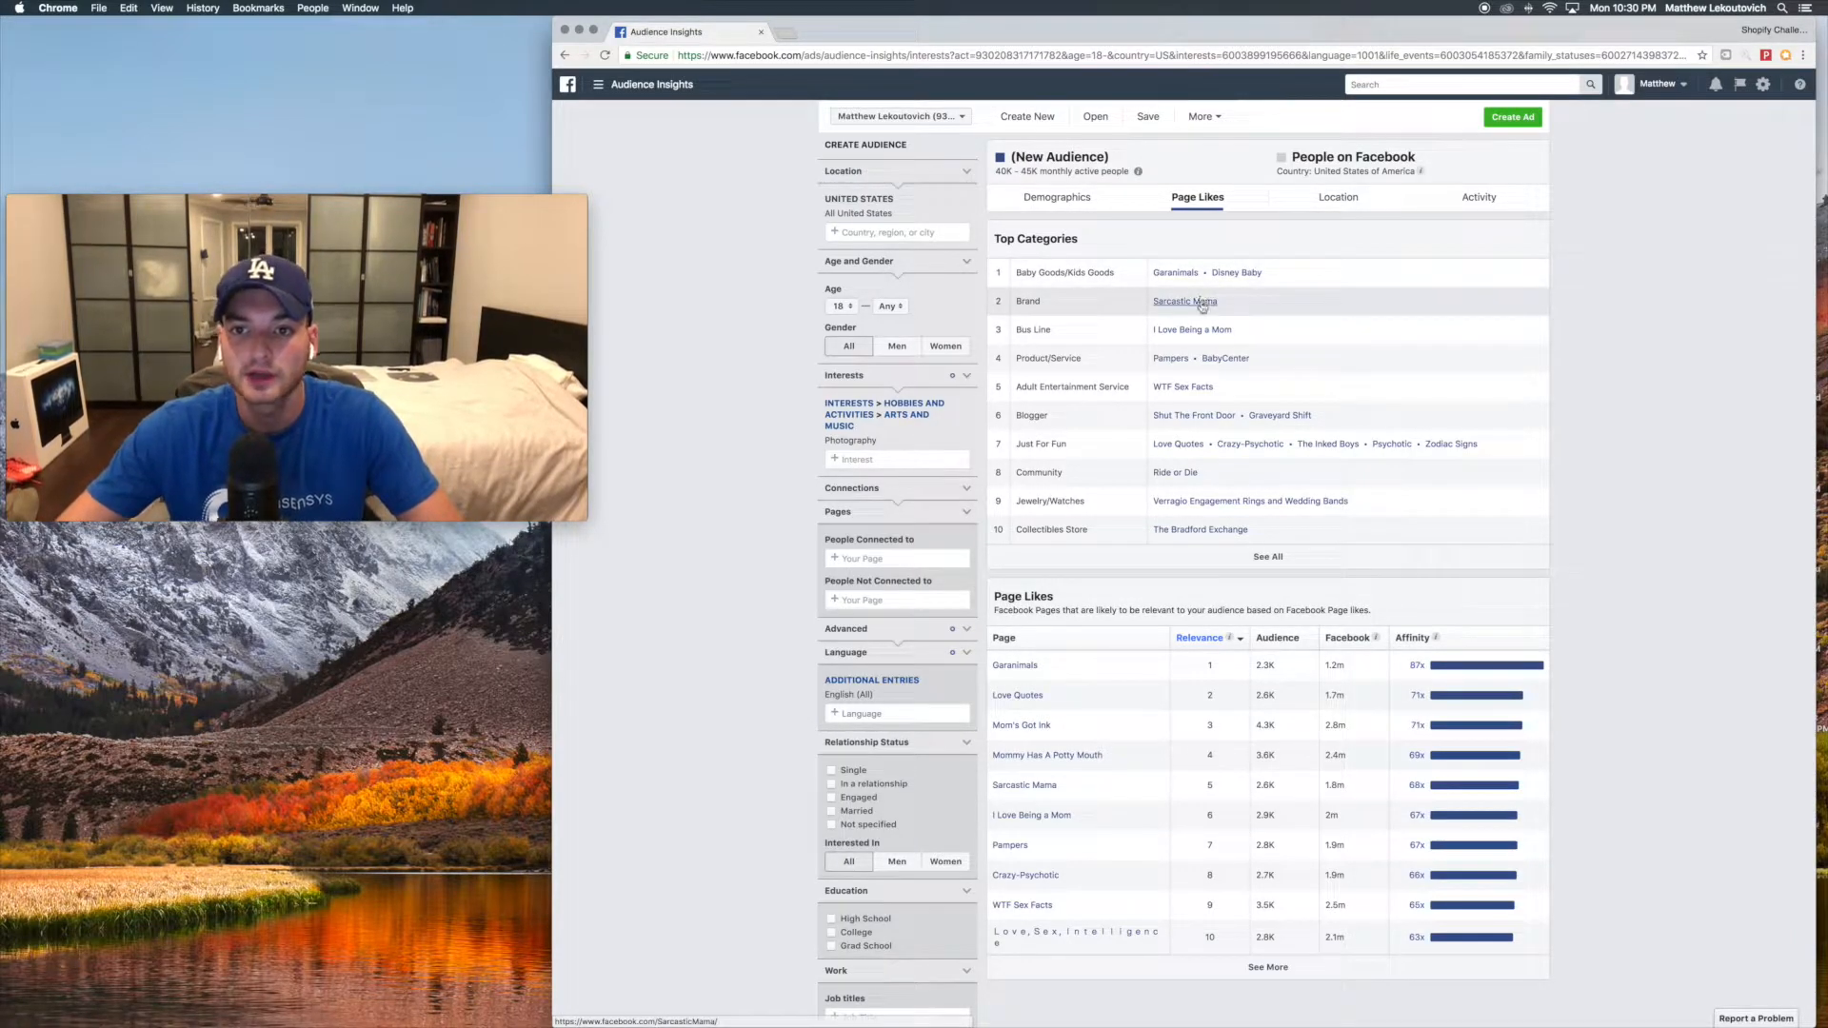
left_click(1073, 202)
left_click_drag(1009, 282, 1071, 292)
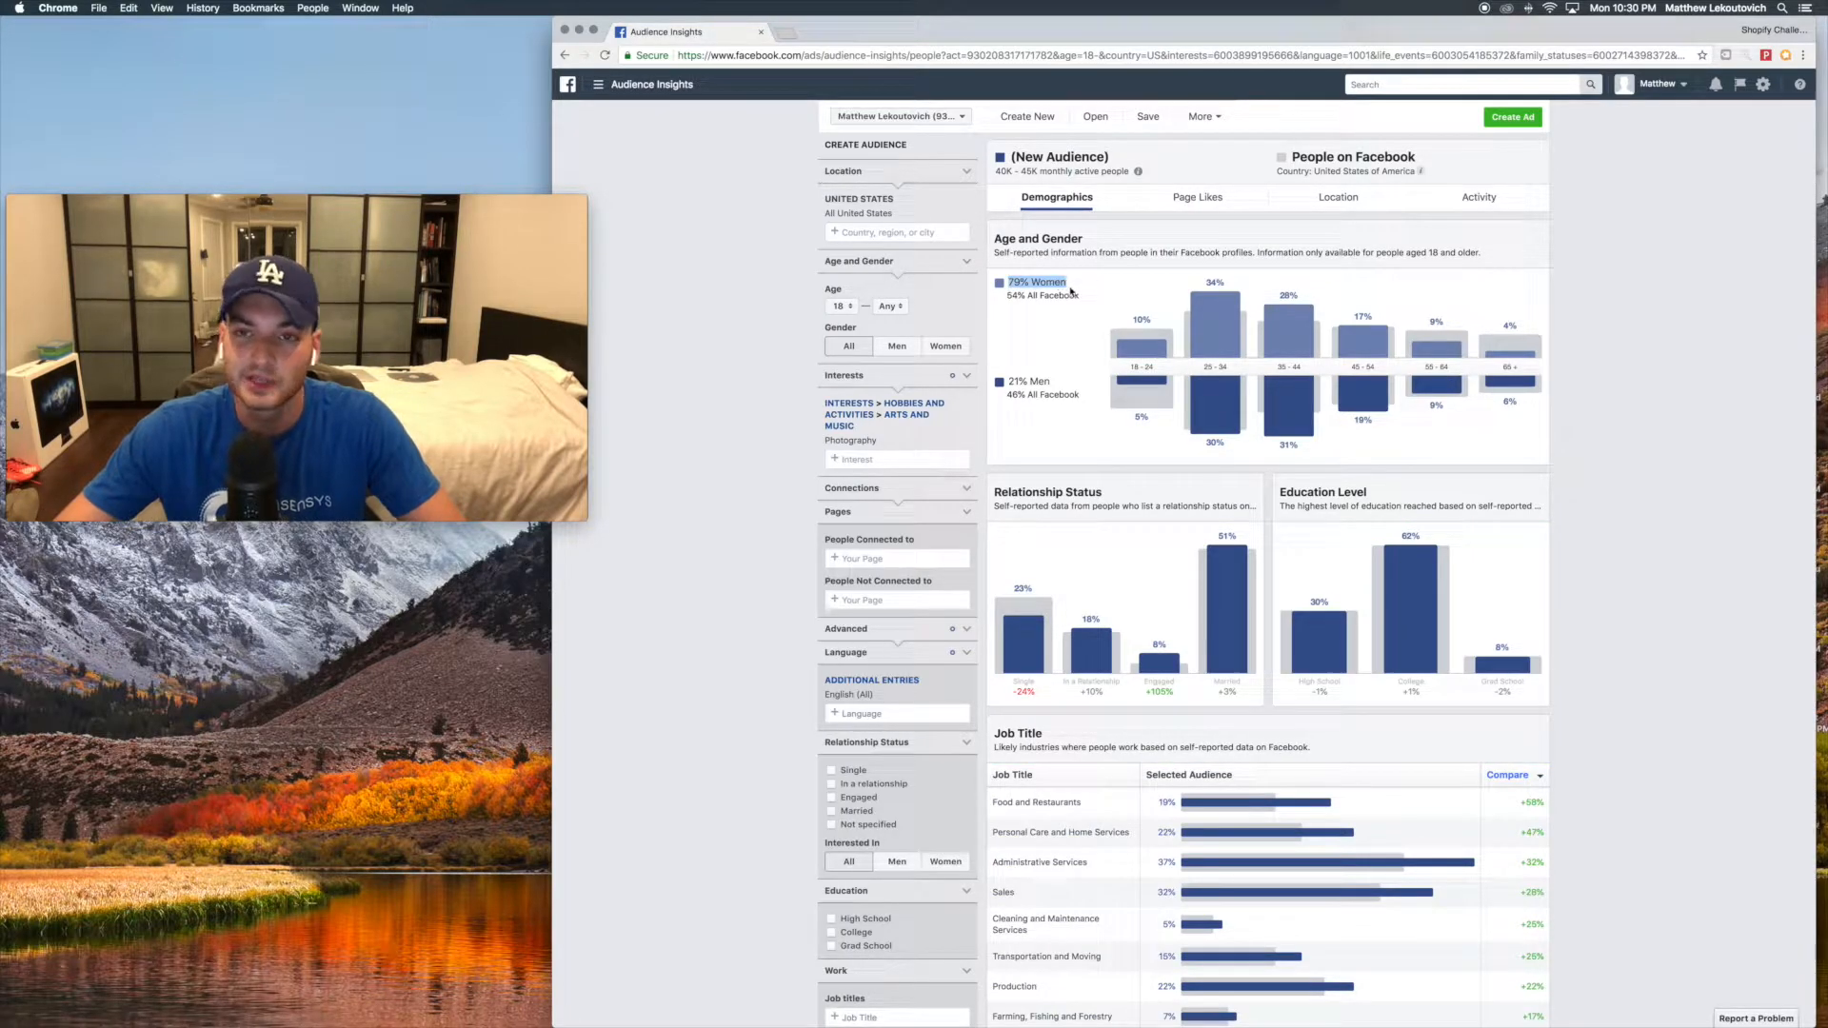
- Show the complete list of top page-like categories and look through the pages listed
left_click(1182, 200)
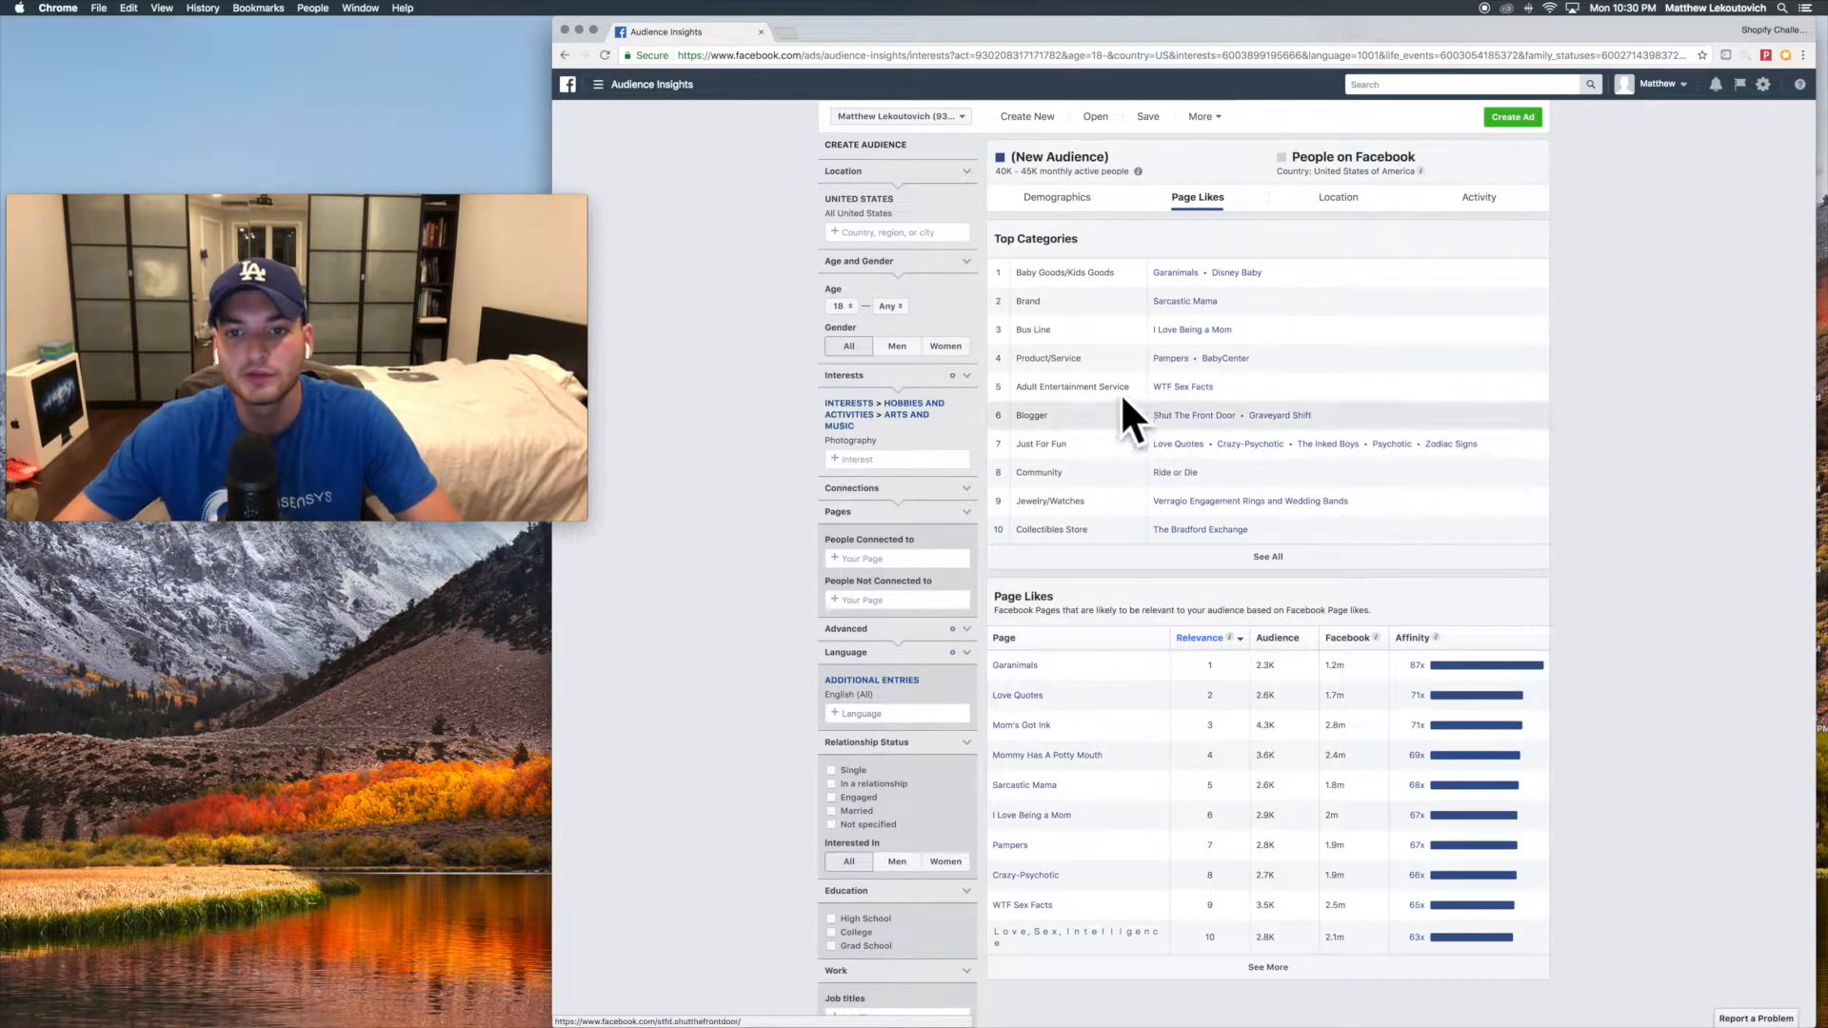
left_click(1277, 561)
scroll(1220, 575, "down", 3)
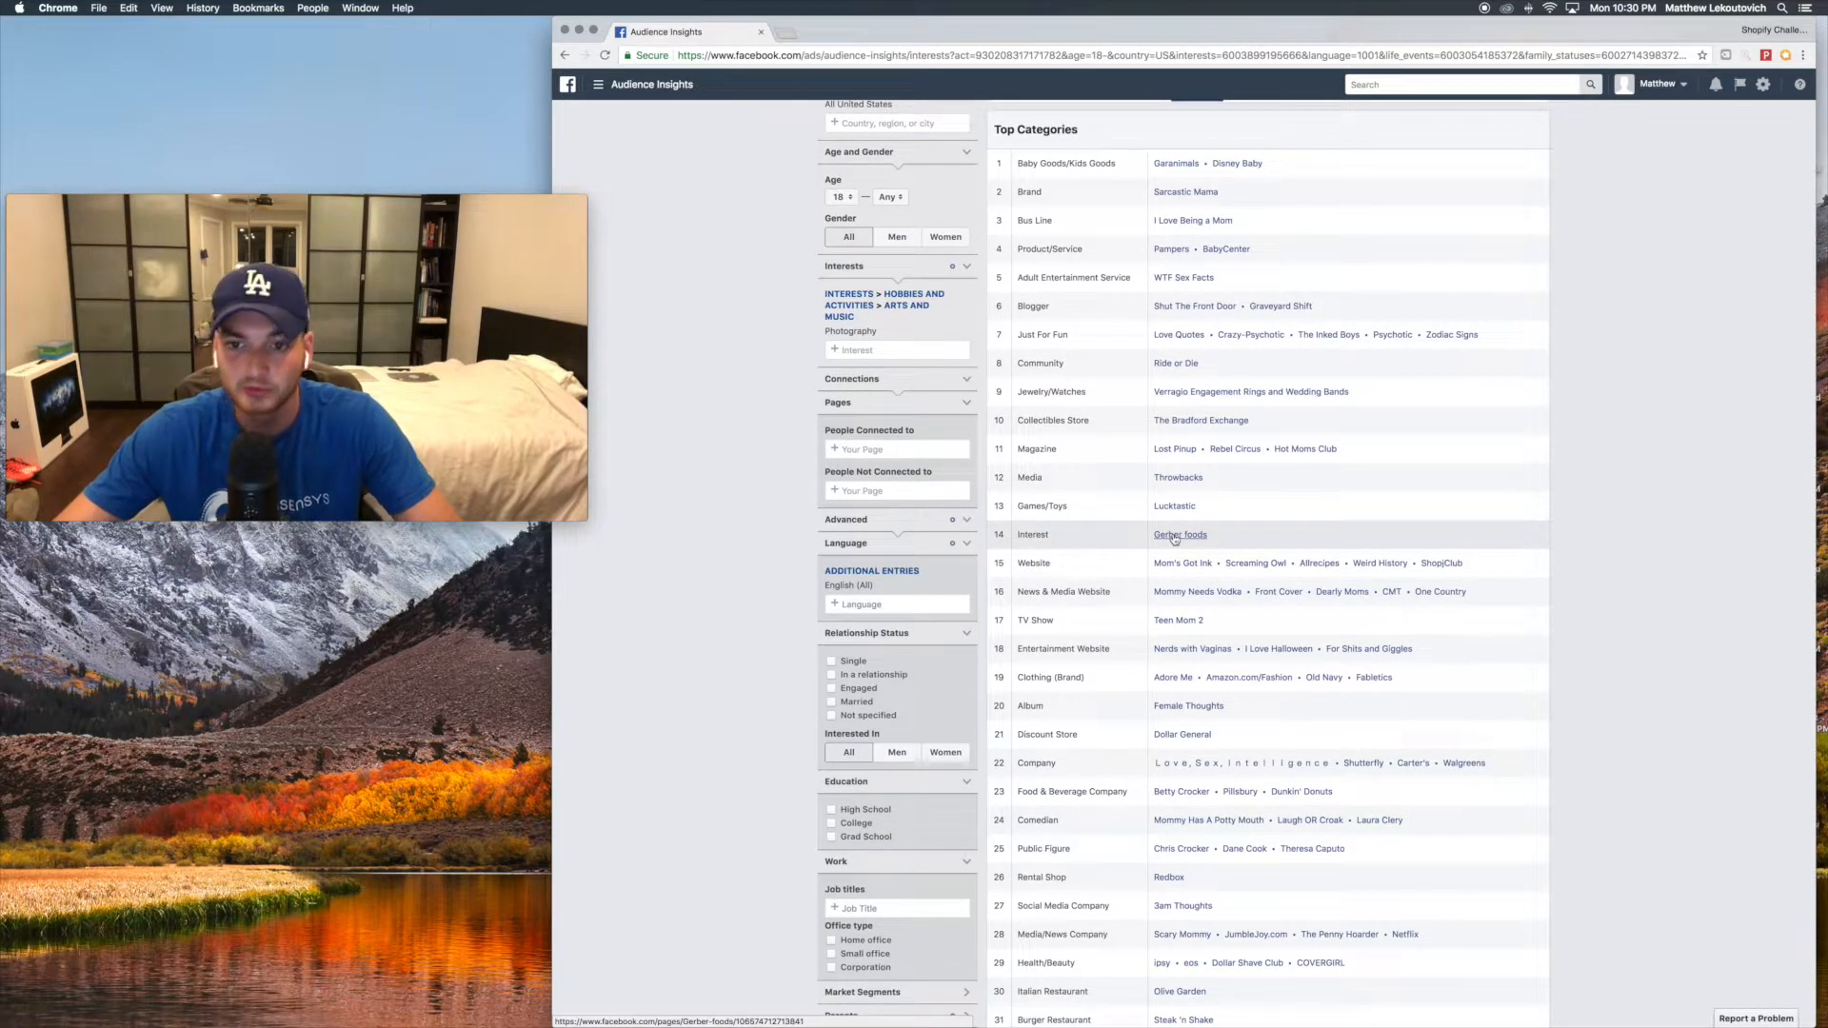
scroll(1174, 539, "down", 1)
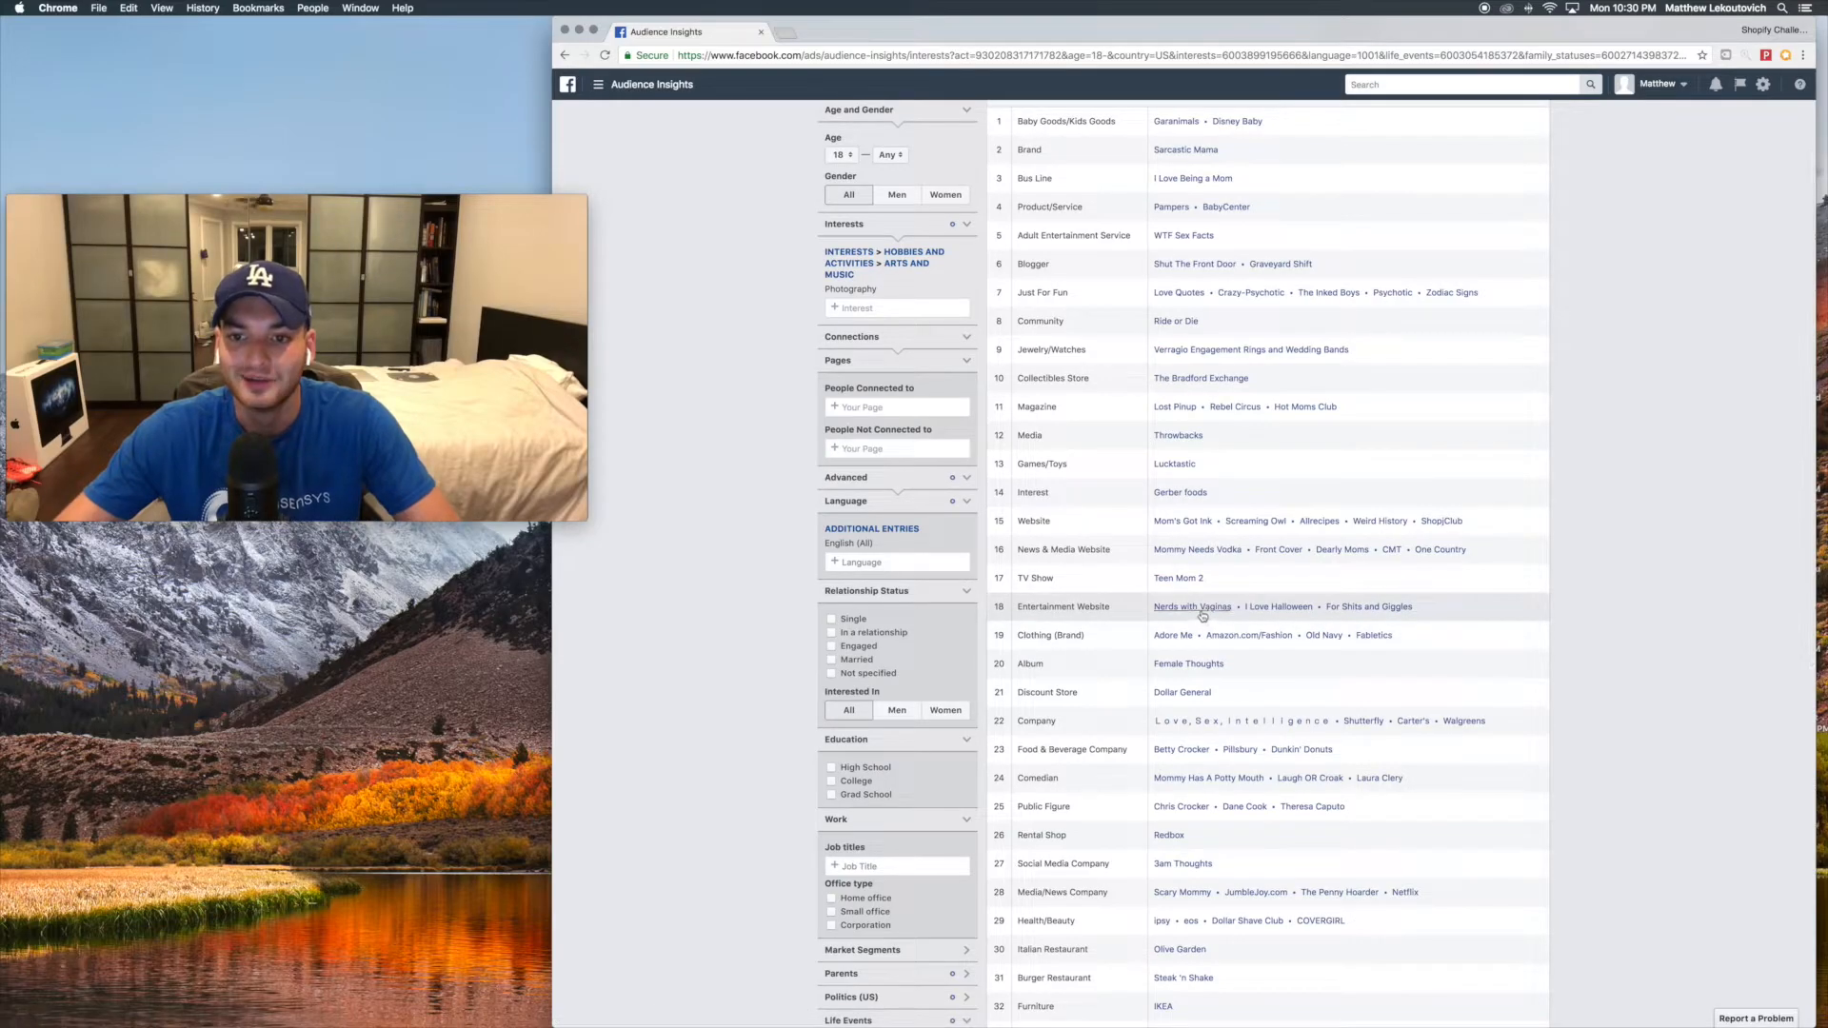
scroll(1267, 614, "down", 2)
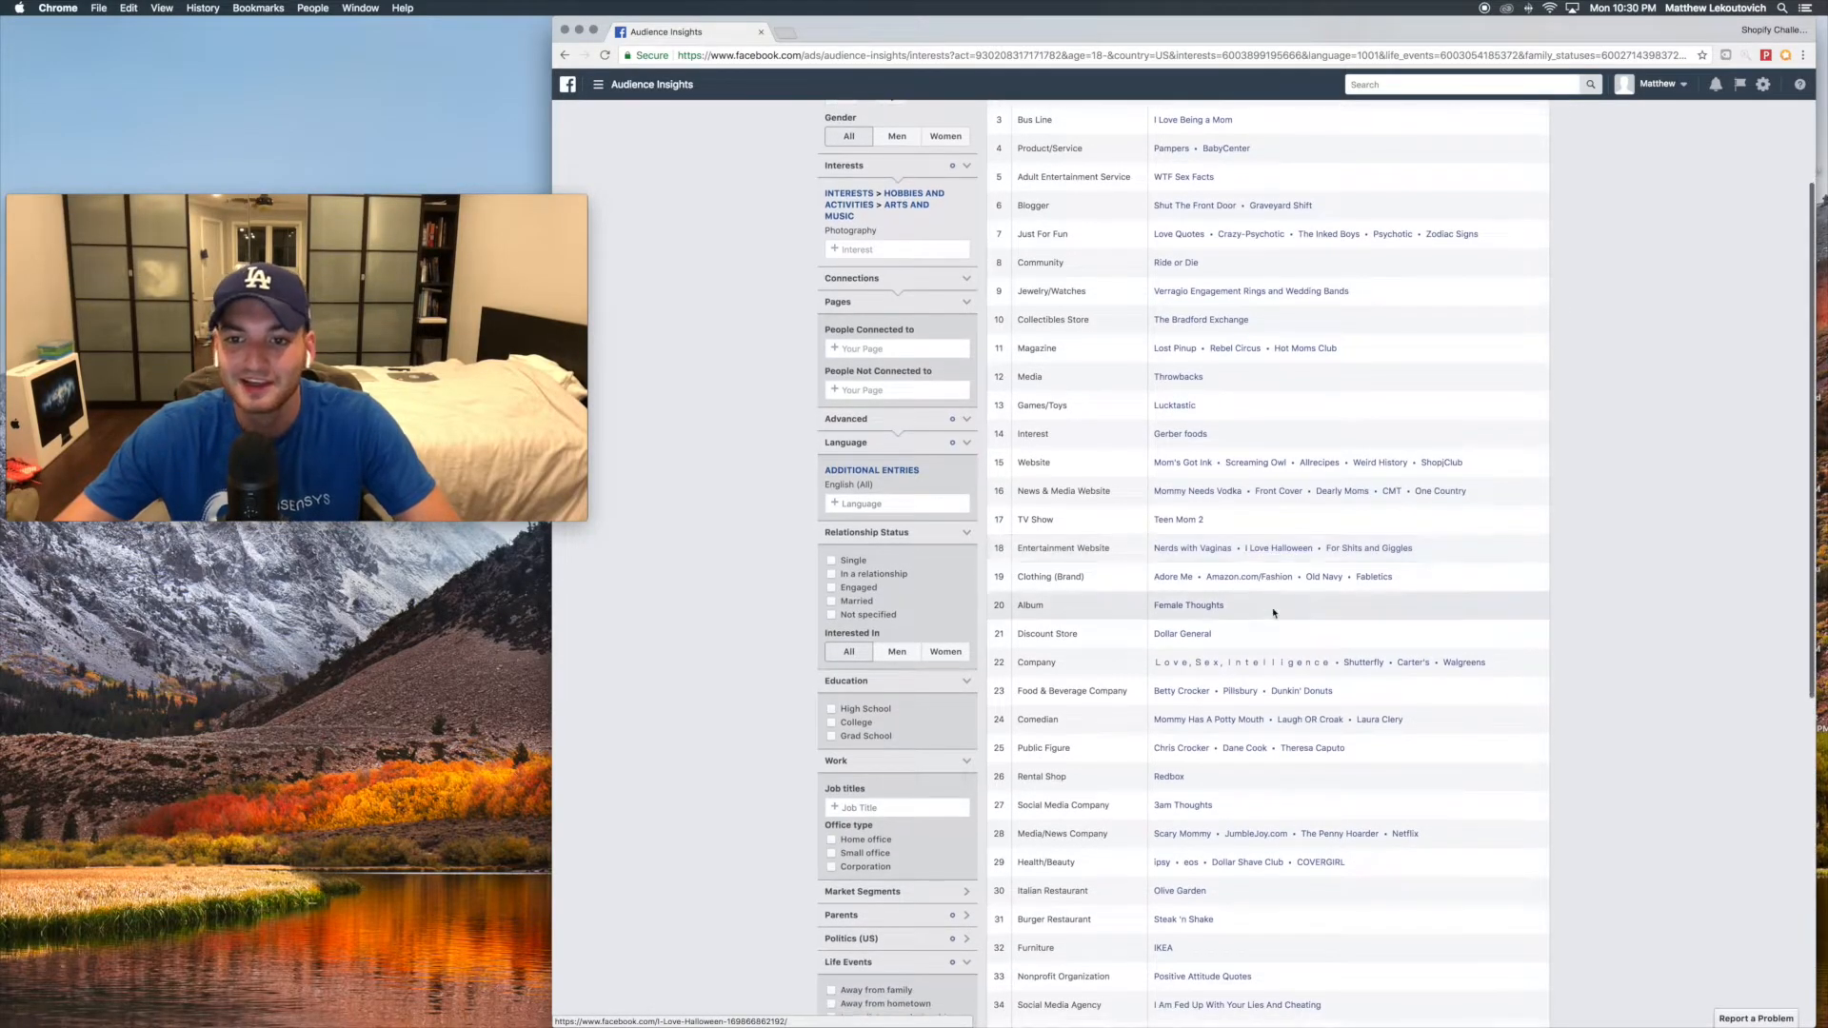
scroll(1274, 614, "down", 1)
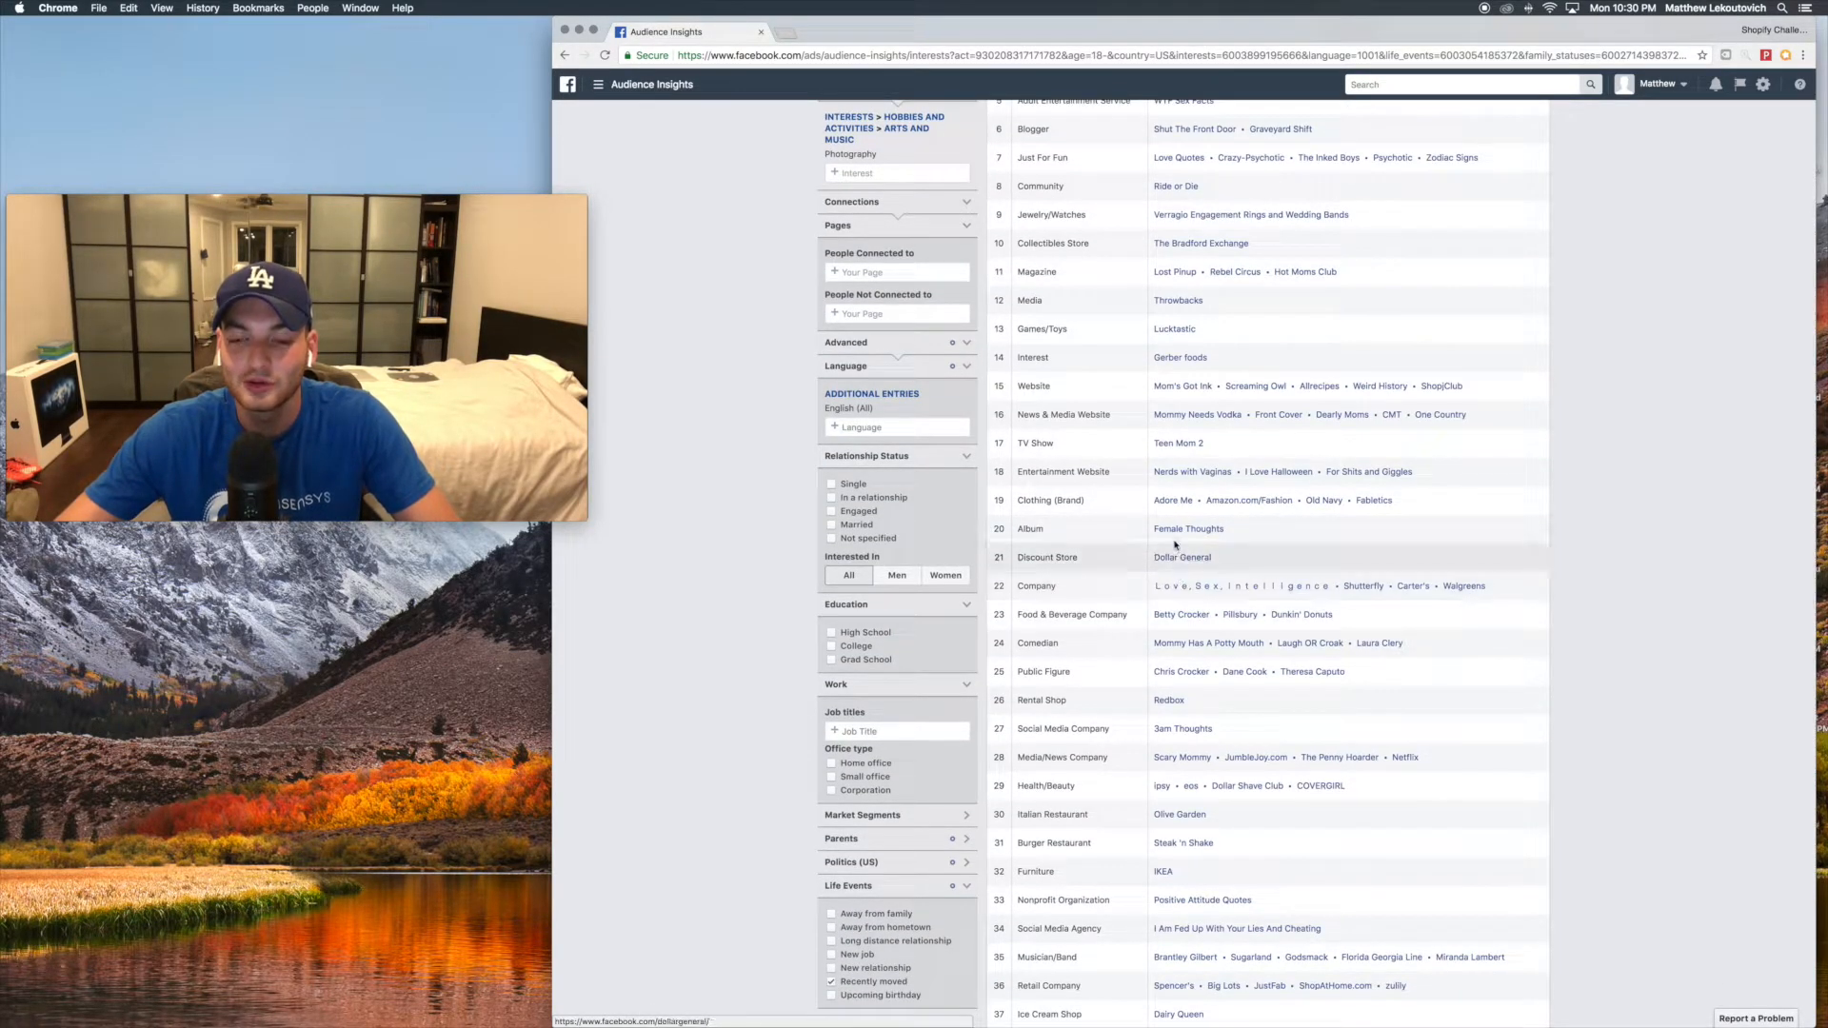
- Open the Nerds with Vaginas page from the Entertainment Website category in a new tab and switch to it
right_click(1207, 473)
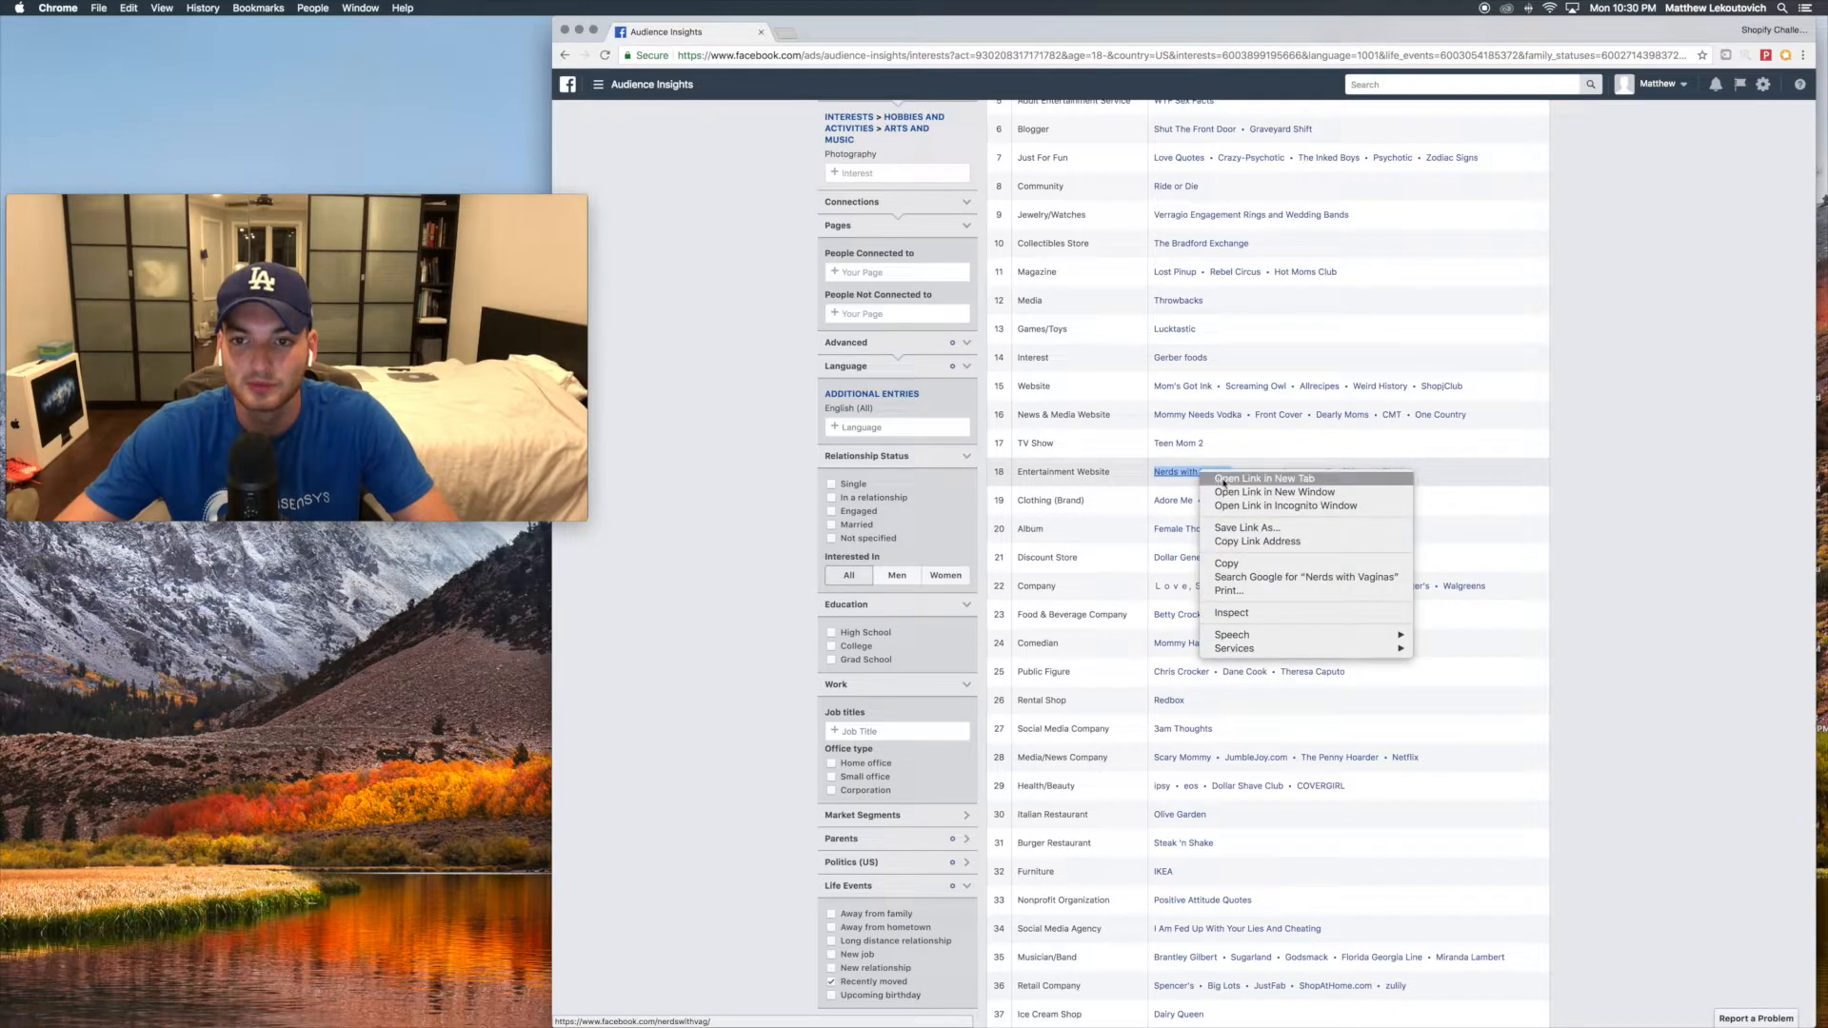
left_click(1247, 484)
left_click(819, 33)
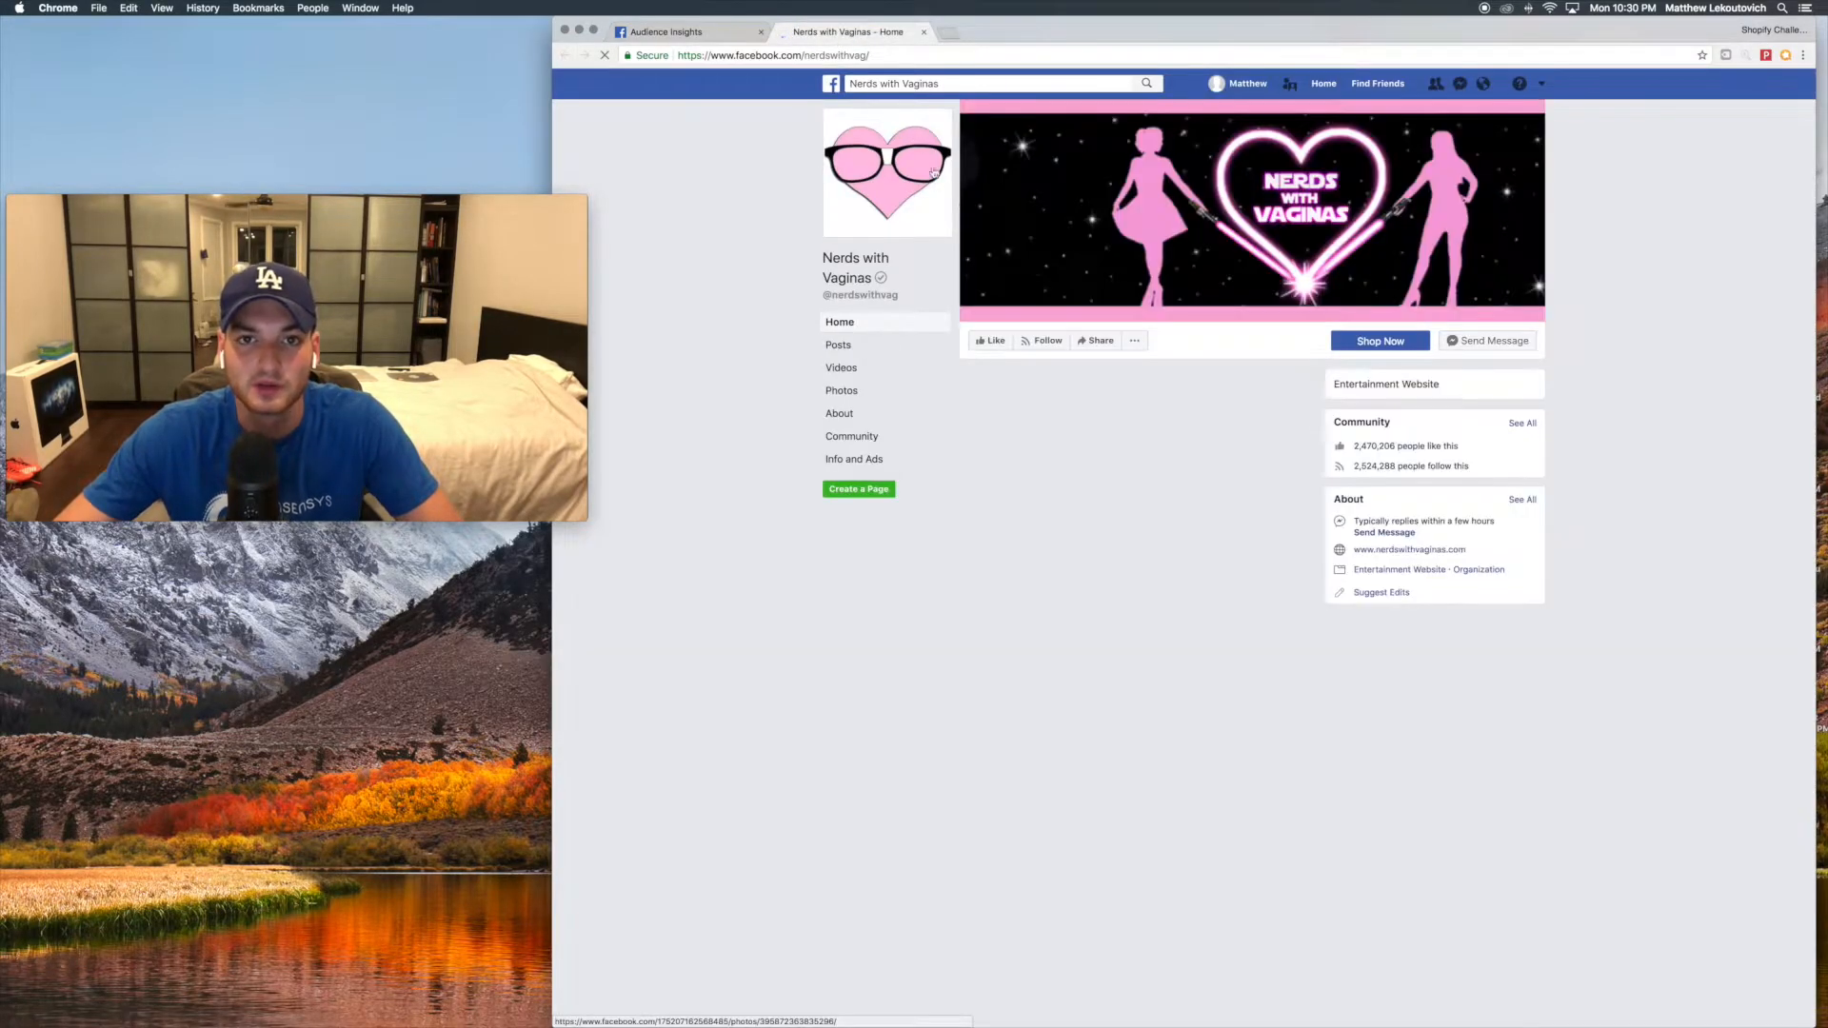
- Look through the page's posts, view the Netflix and Chill mug photo enlarged, and return to Audience Insights by closing the page
scroll(1162, 638, "down", 3)
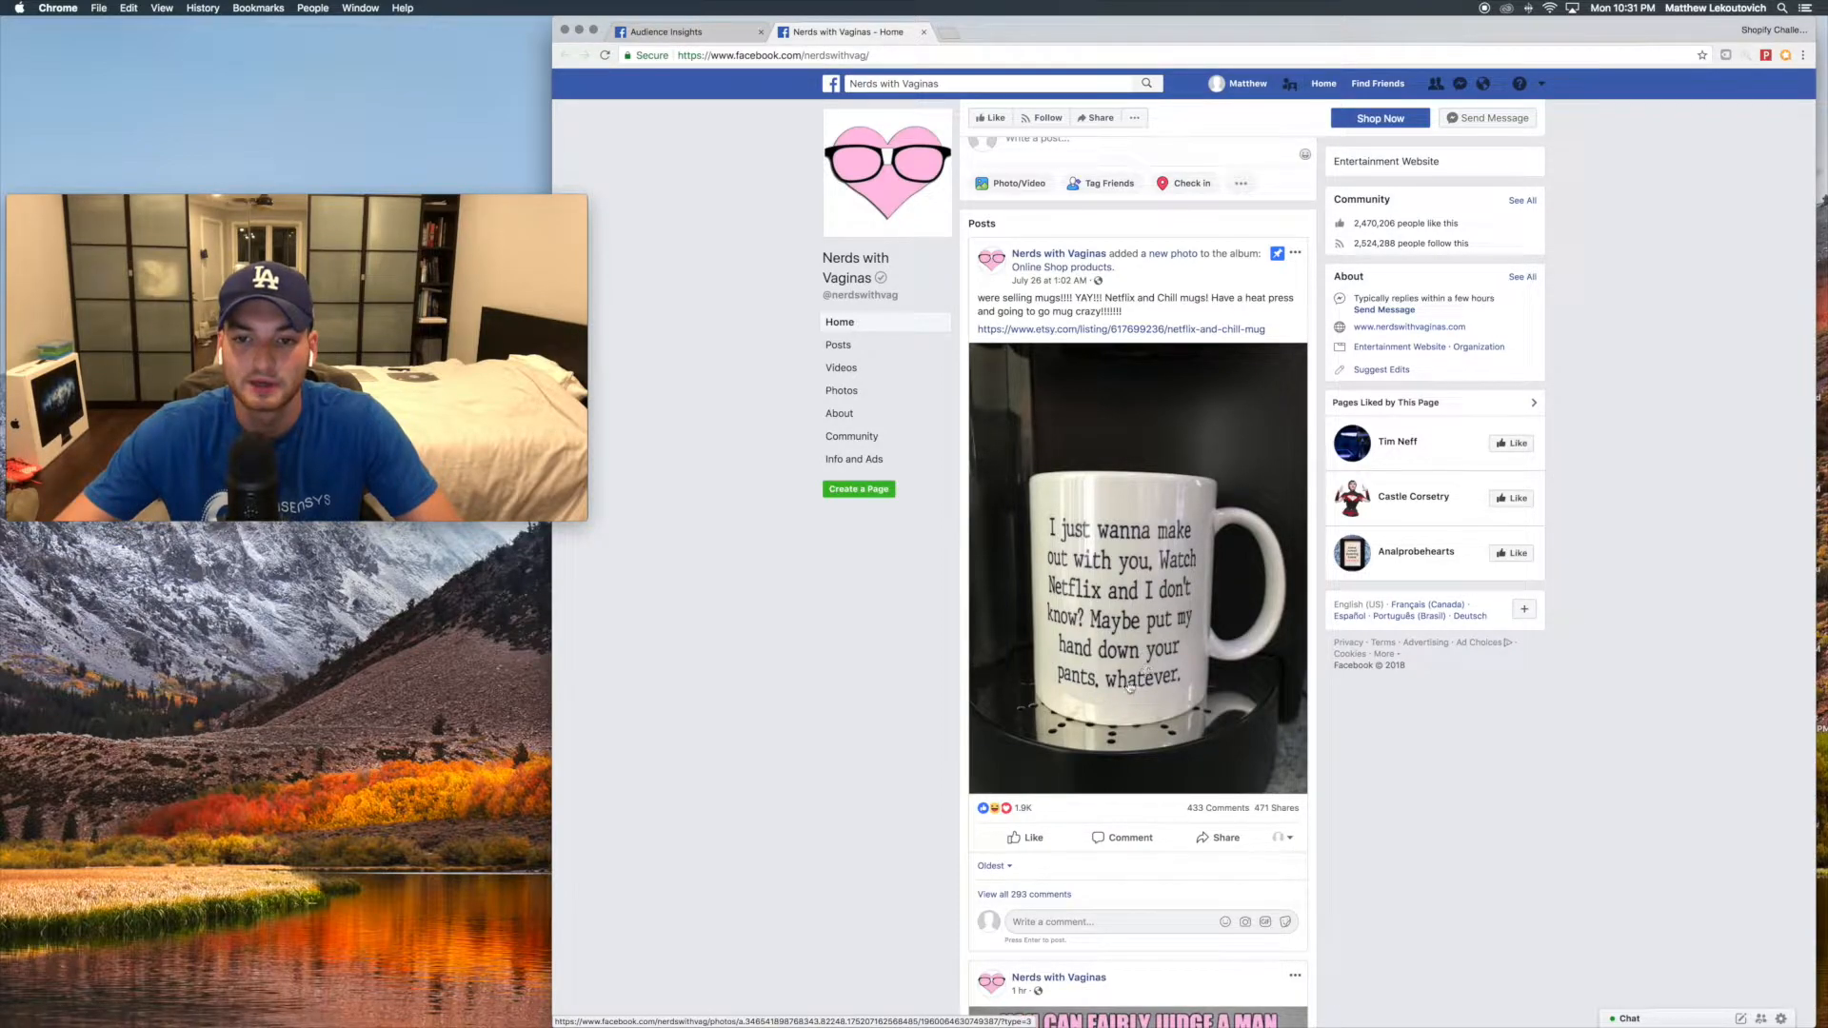
scroll(1130, 688, "down", 5)
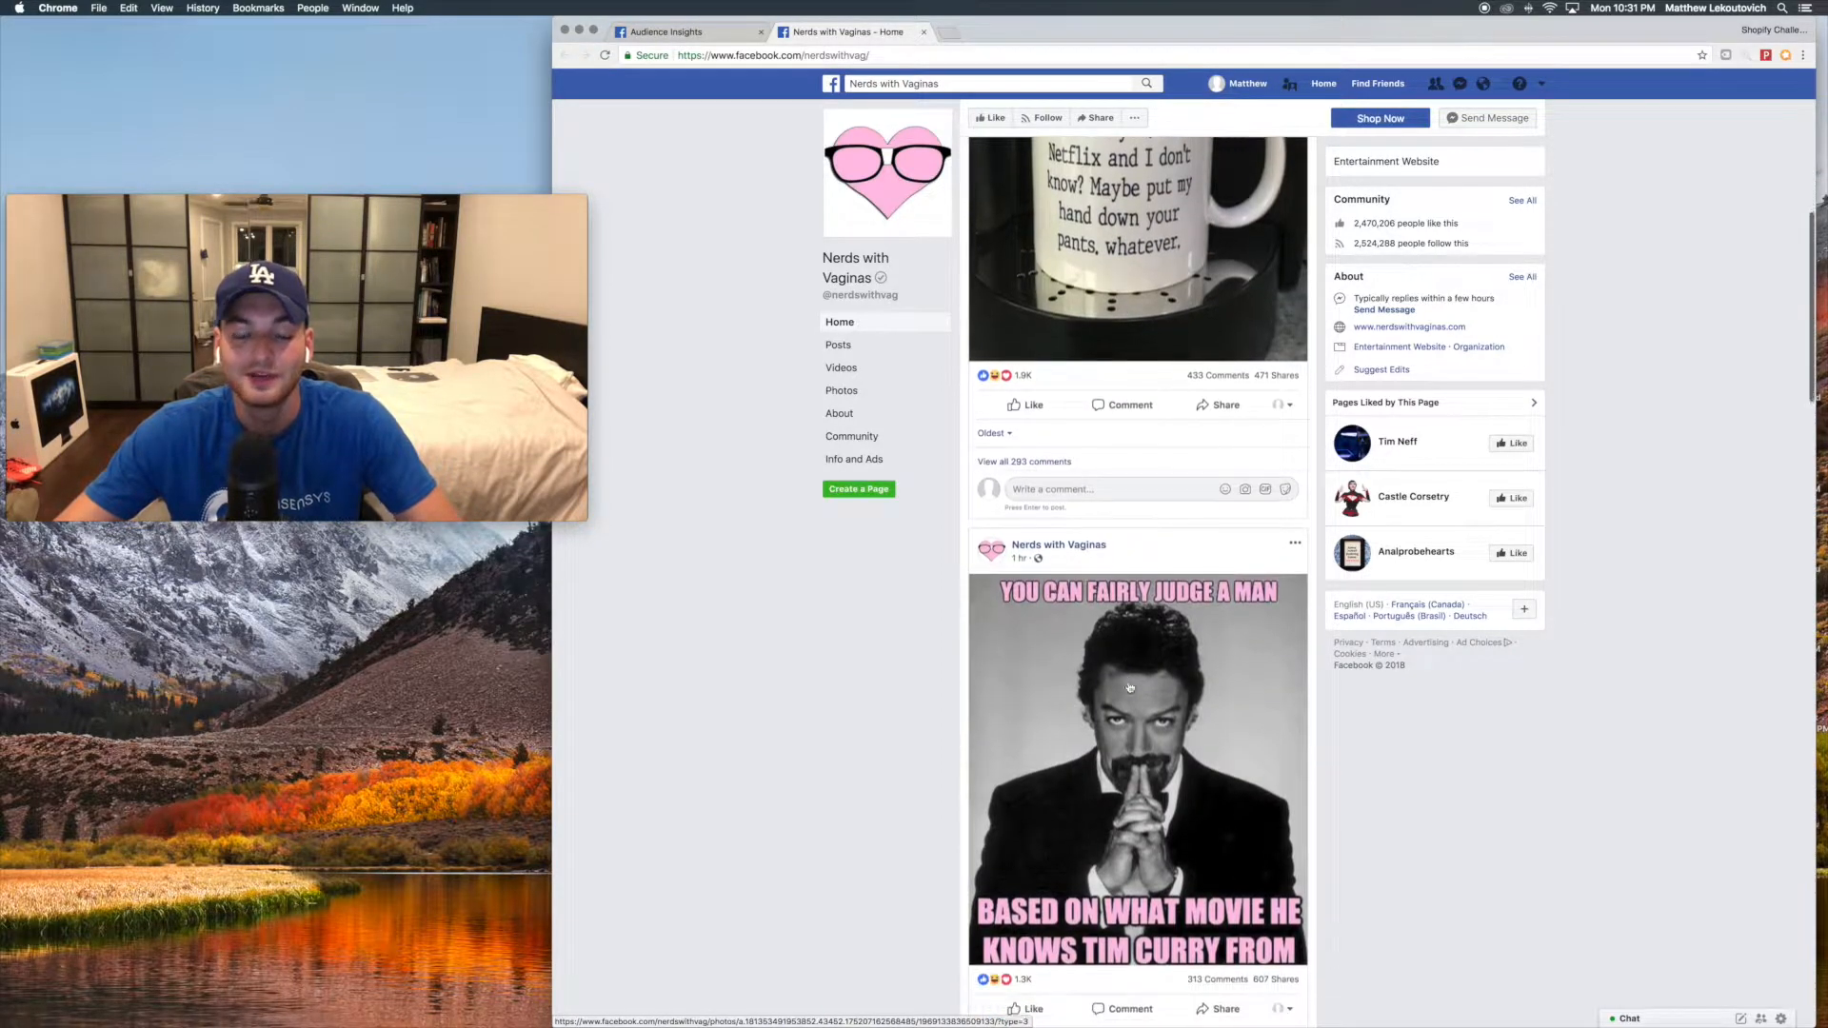
scroll(1129, 687, "up", 2)
left_click(1081, 305)
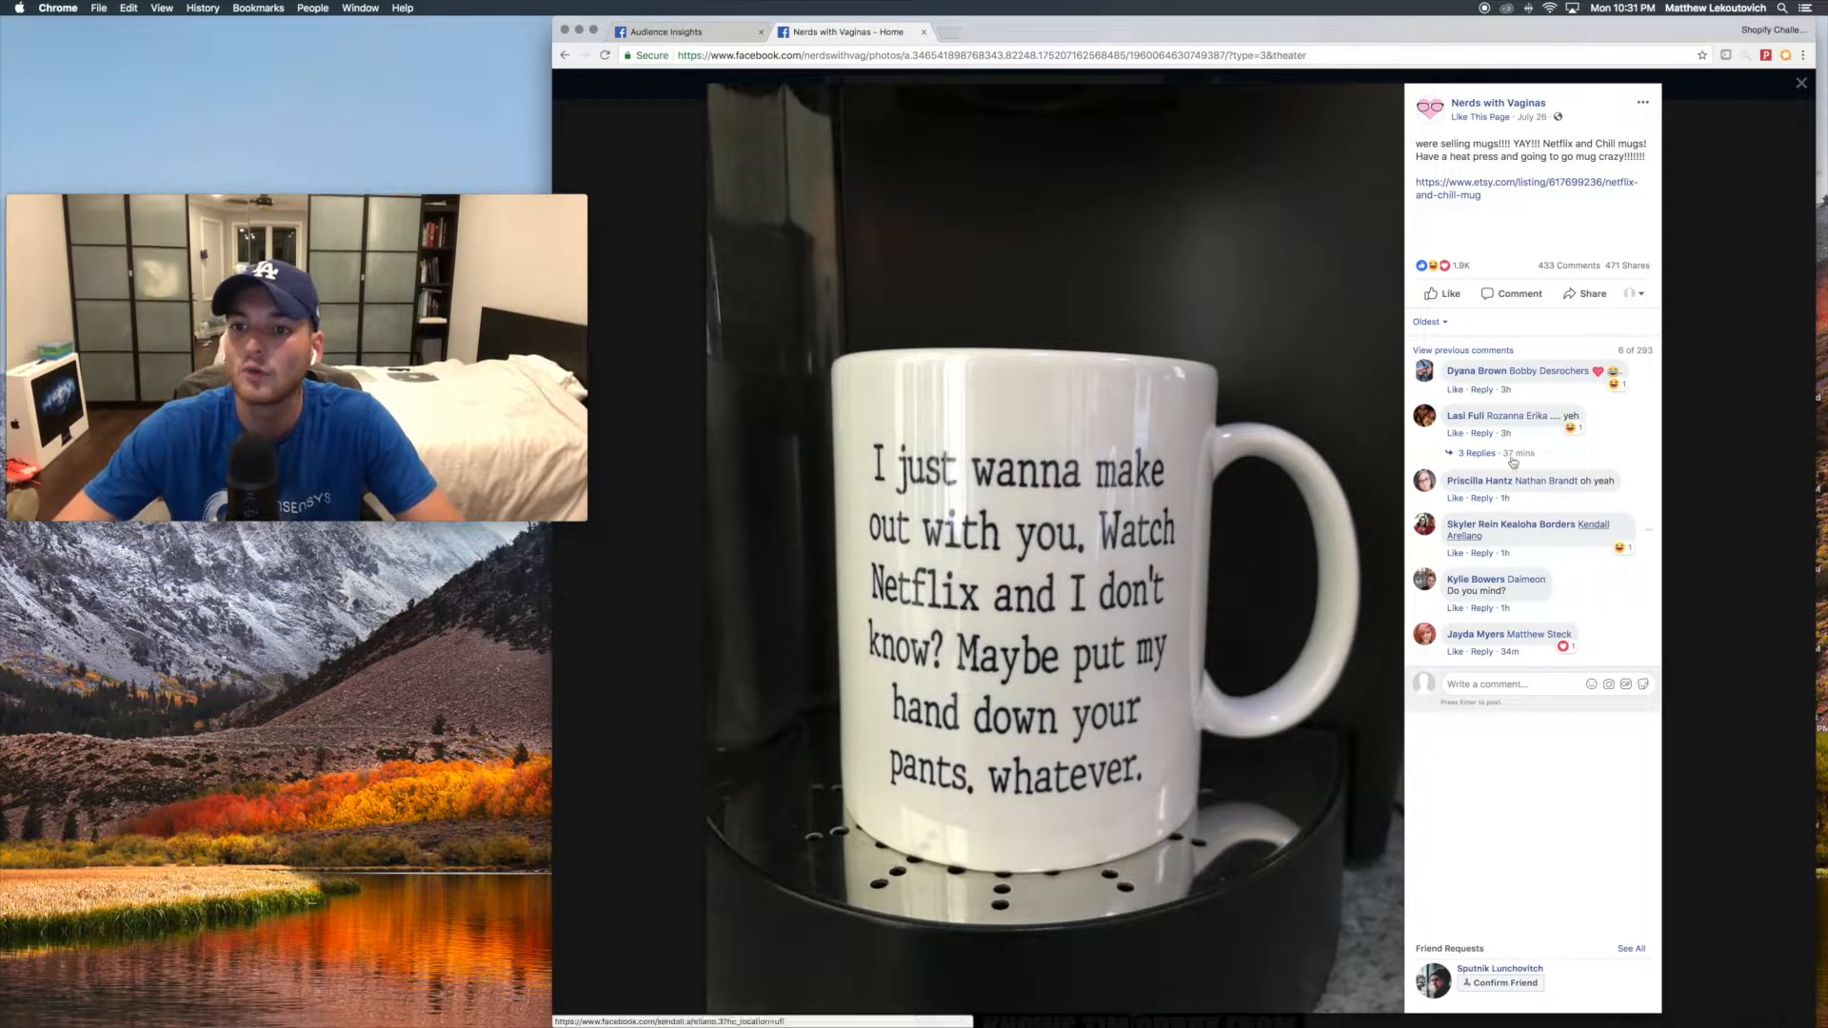
key("Escape")
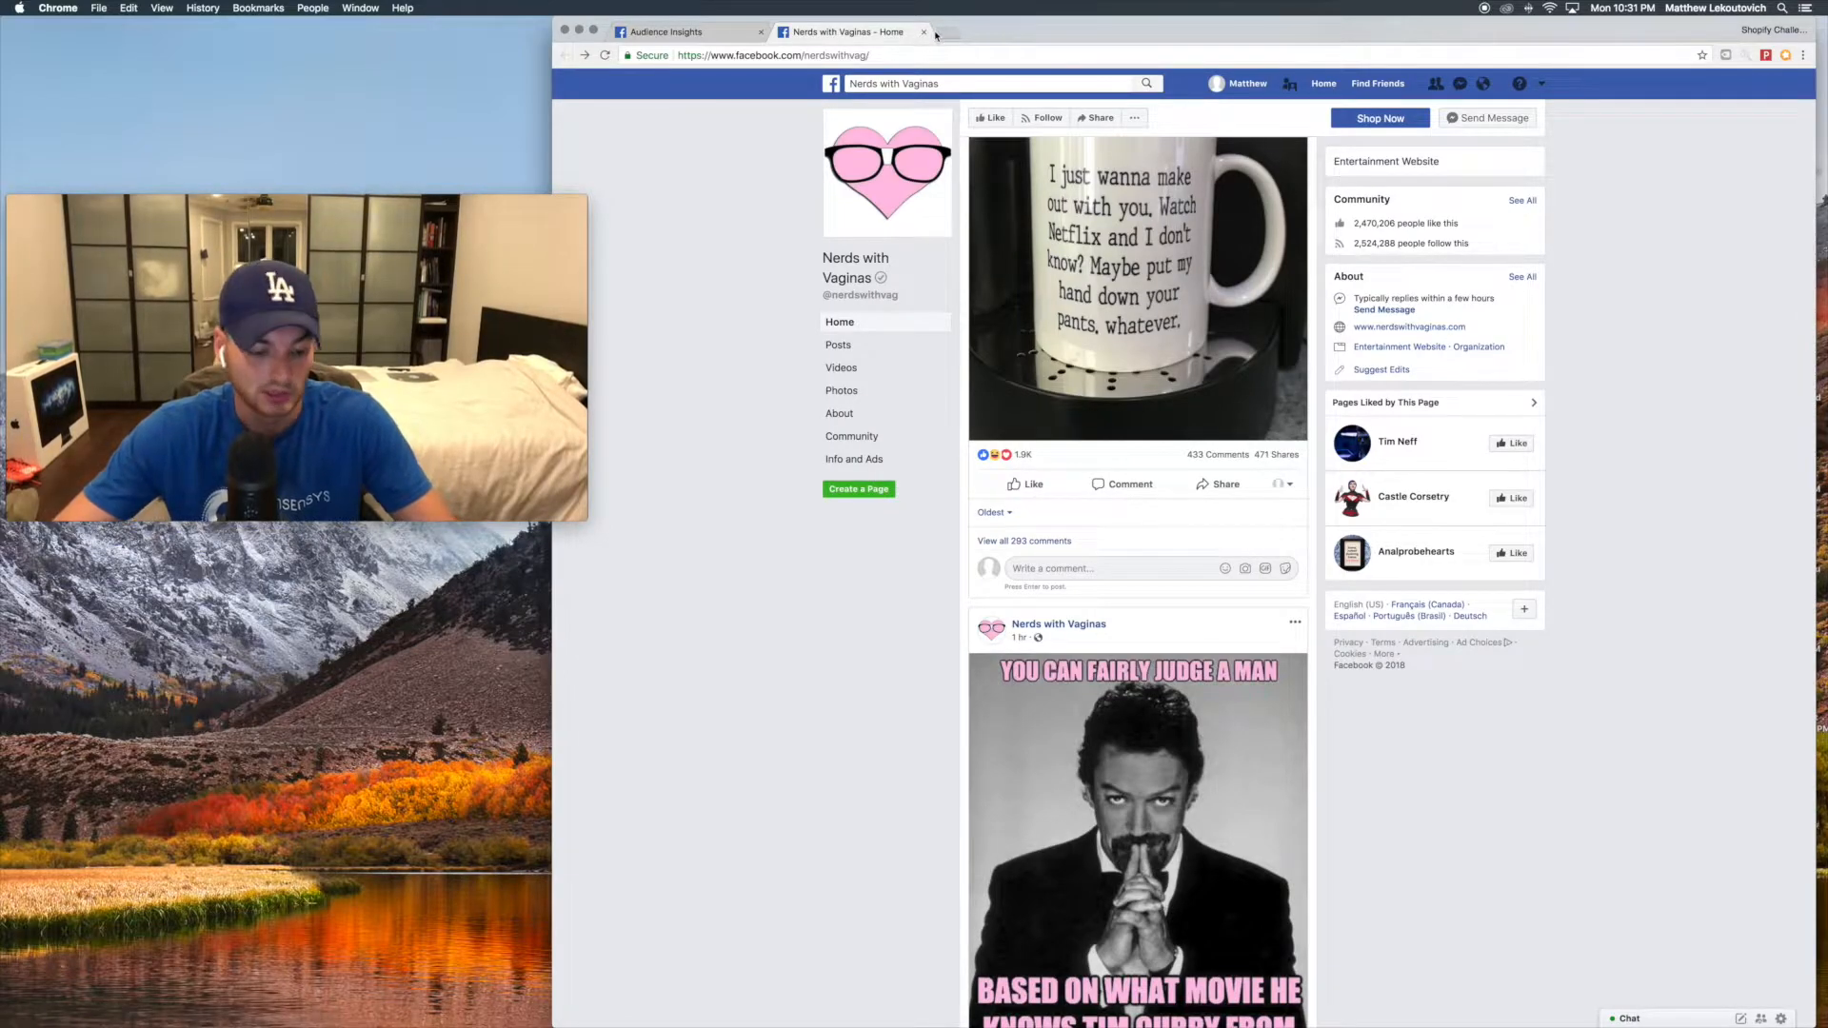
key("super+w")
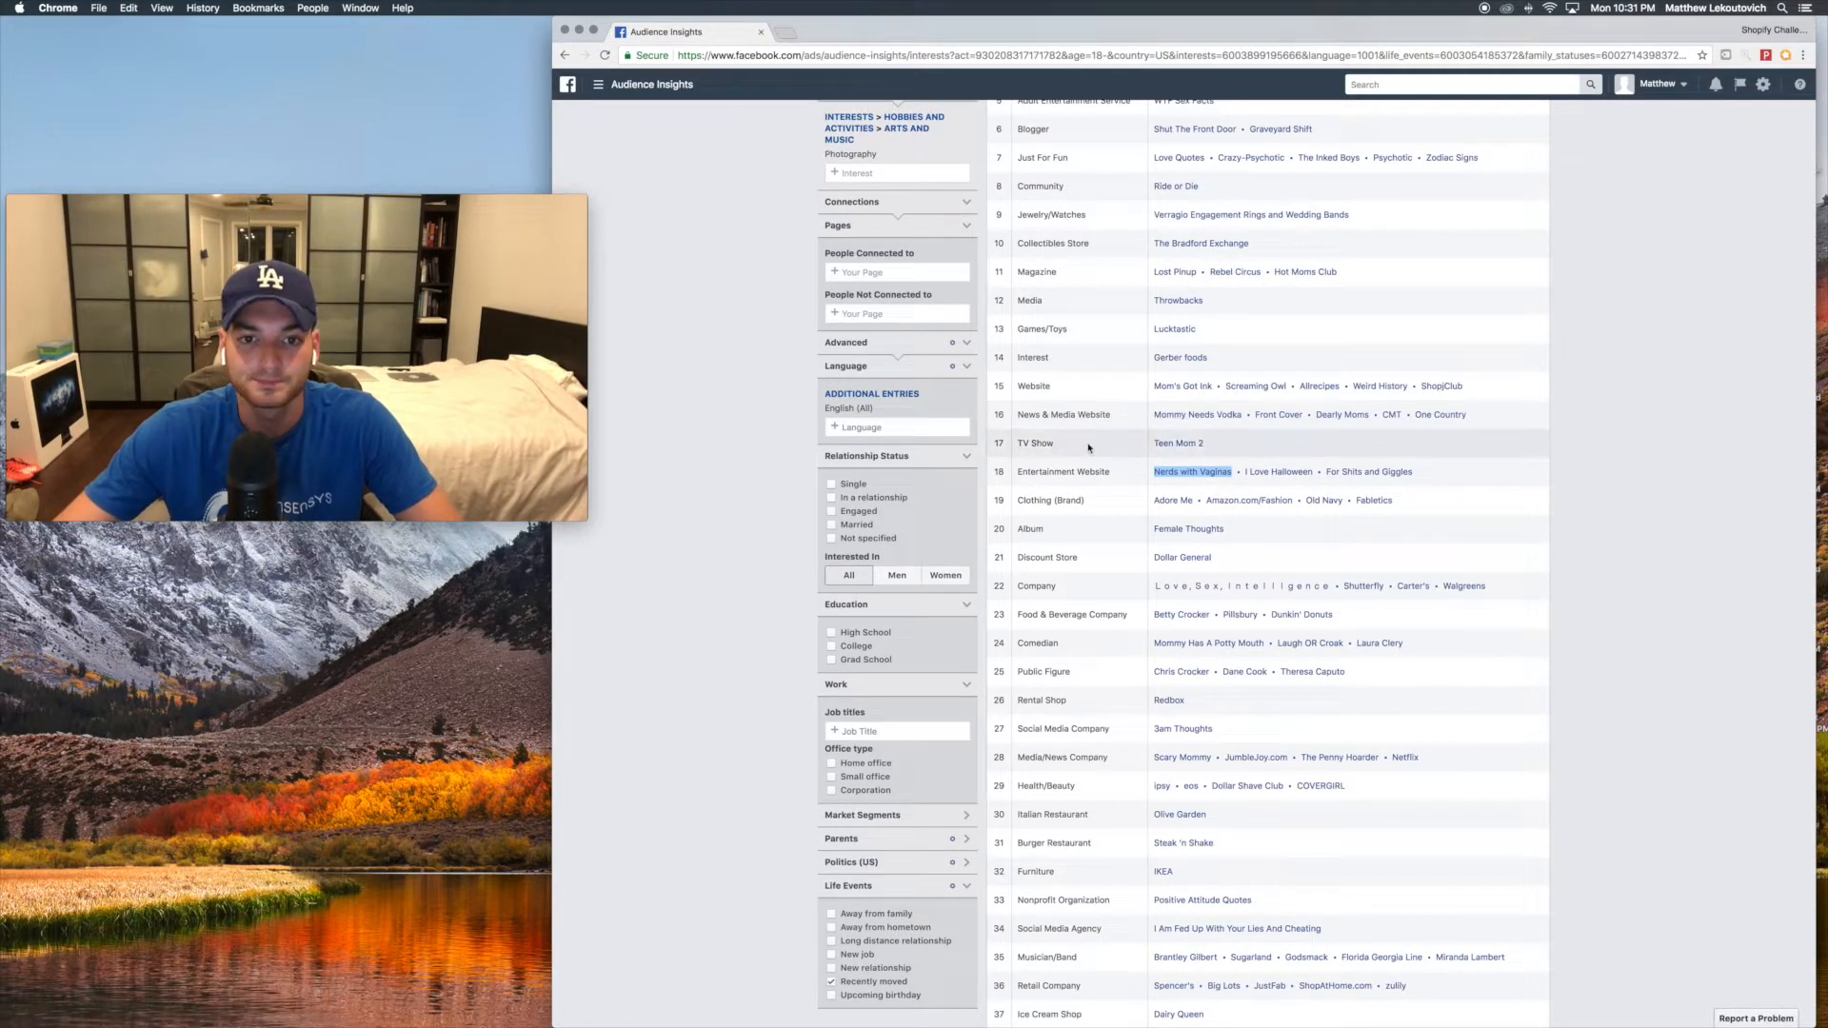
- Collapse the Life Events and Work filters and look back over the top page-like categories
scroll(933, 868, "down", 2)
left_click(967, 802)
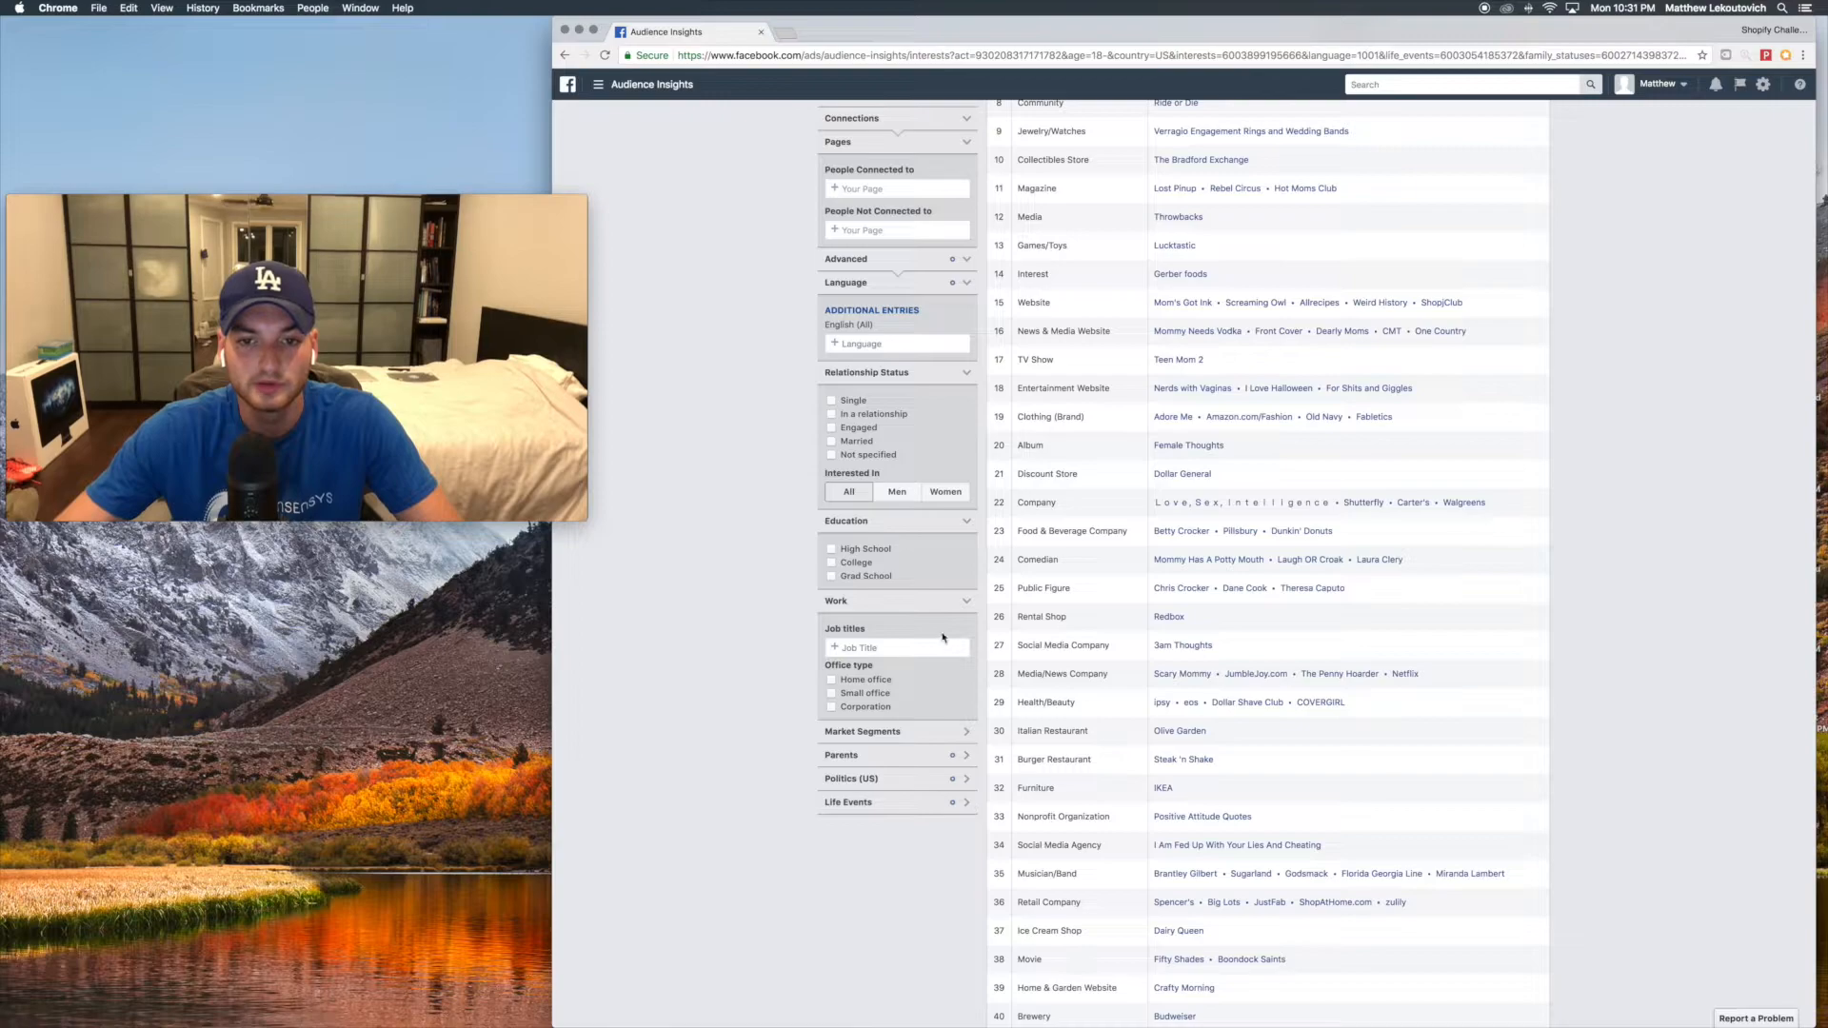
left_click(966, 601)
scroll(1124, 614, "up", 2)
scroll(1124, 614, "up", 1)
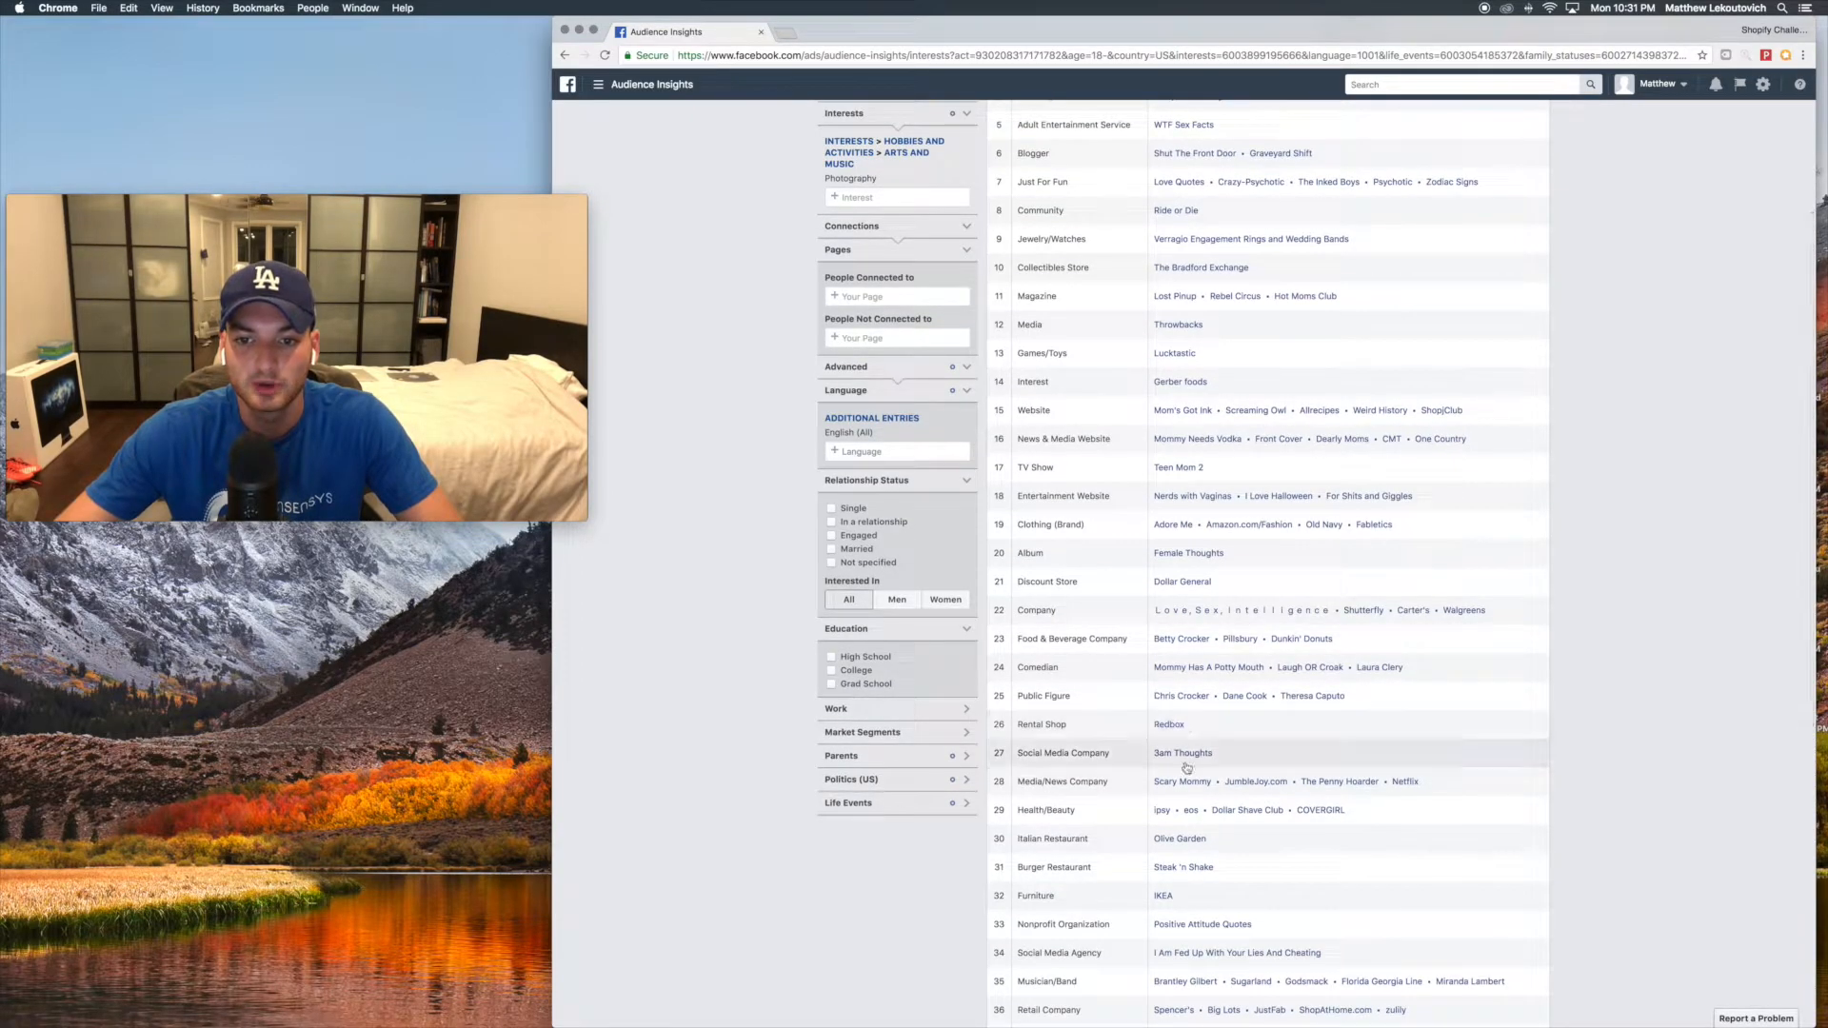
scroll(1428, 857, "up", 3)
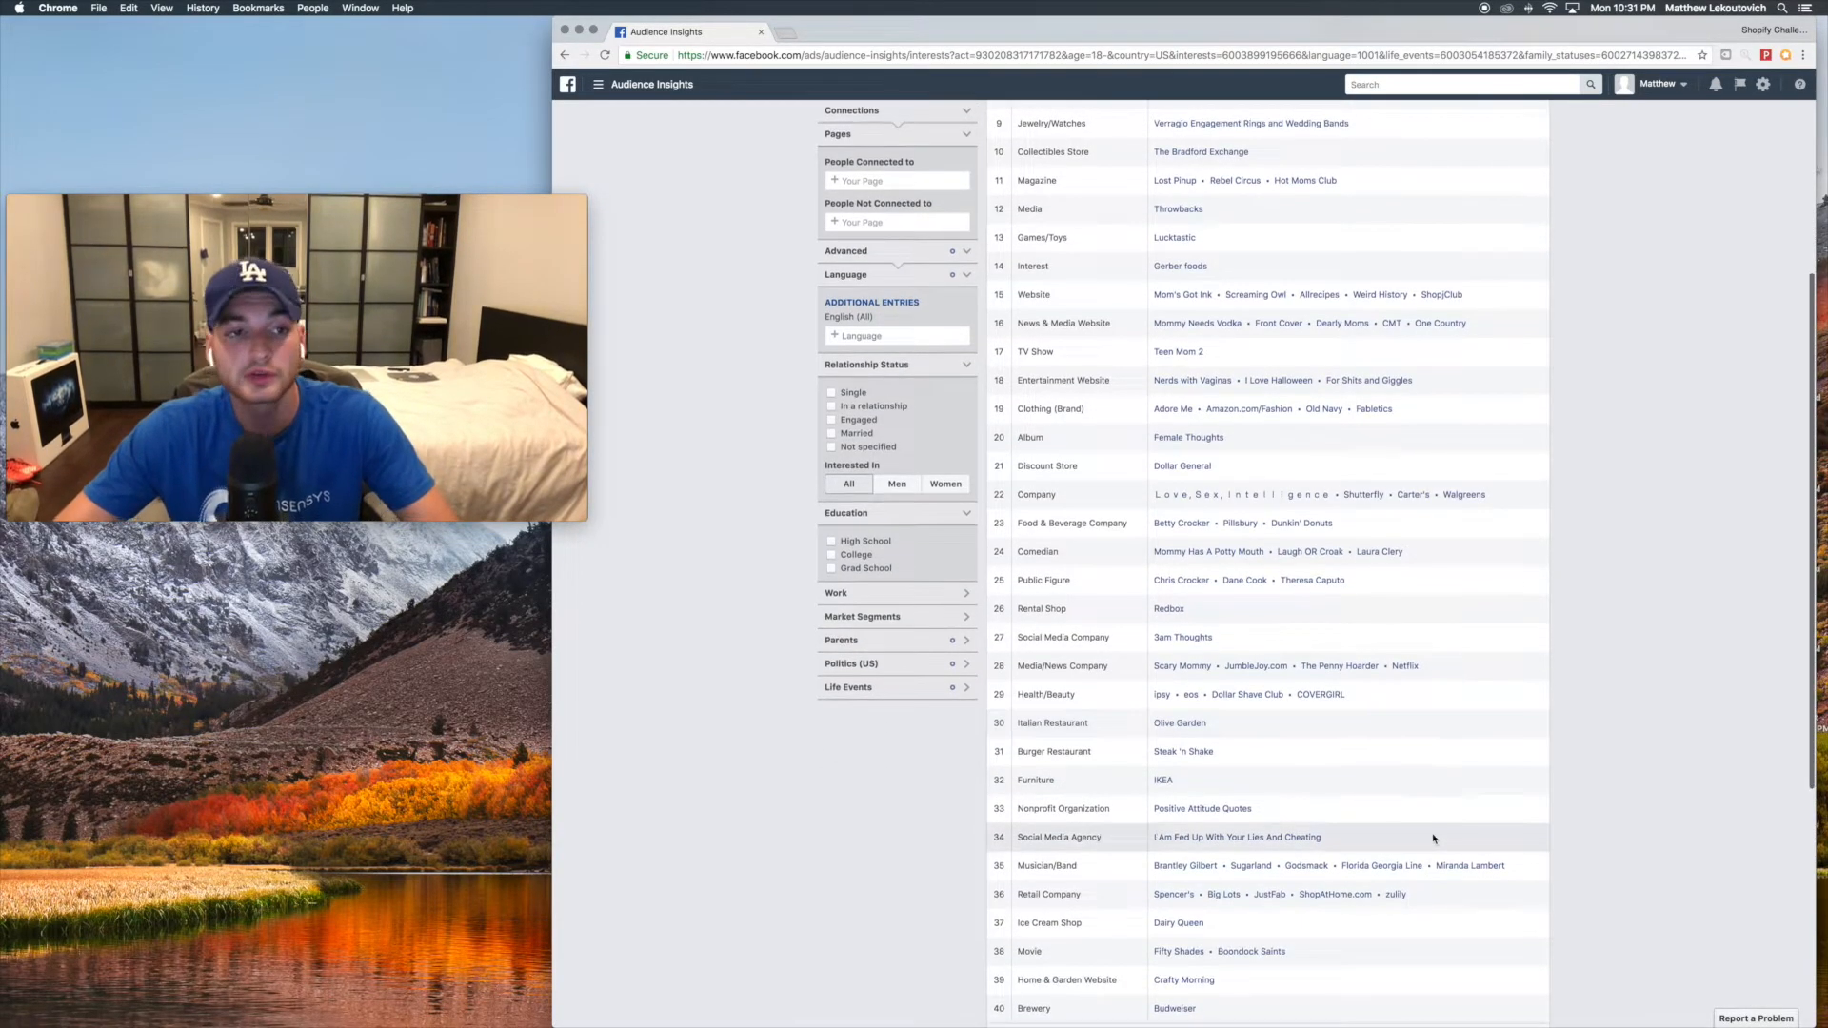
scroll(1329, 788, "up", 3)
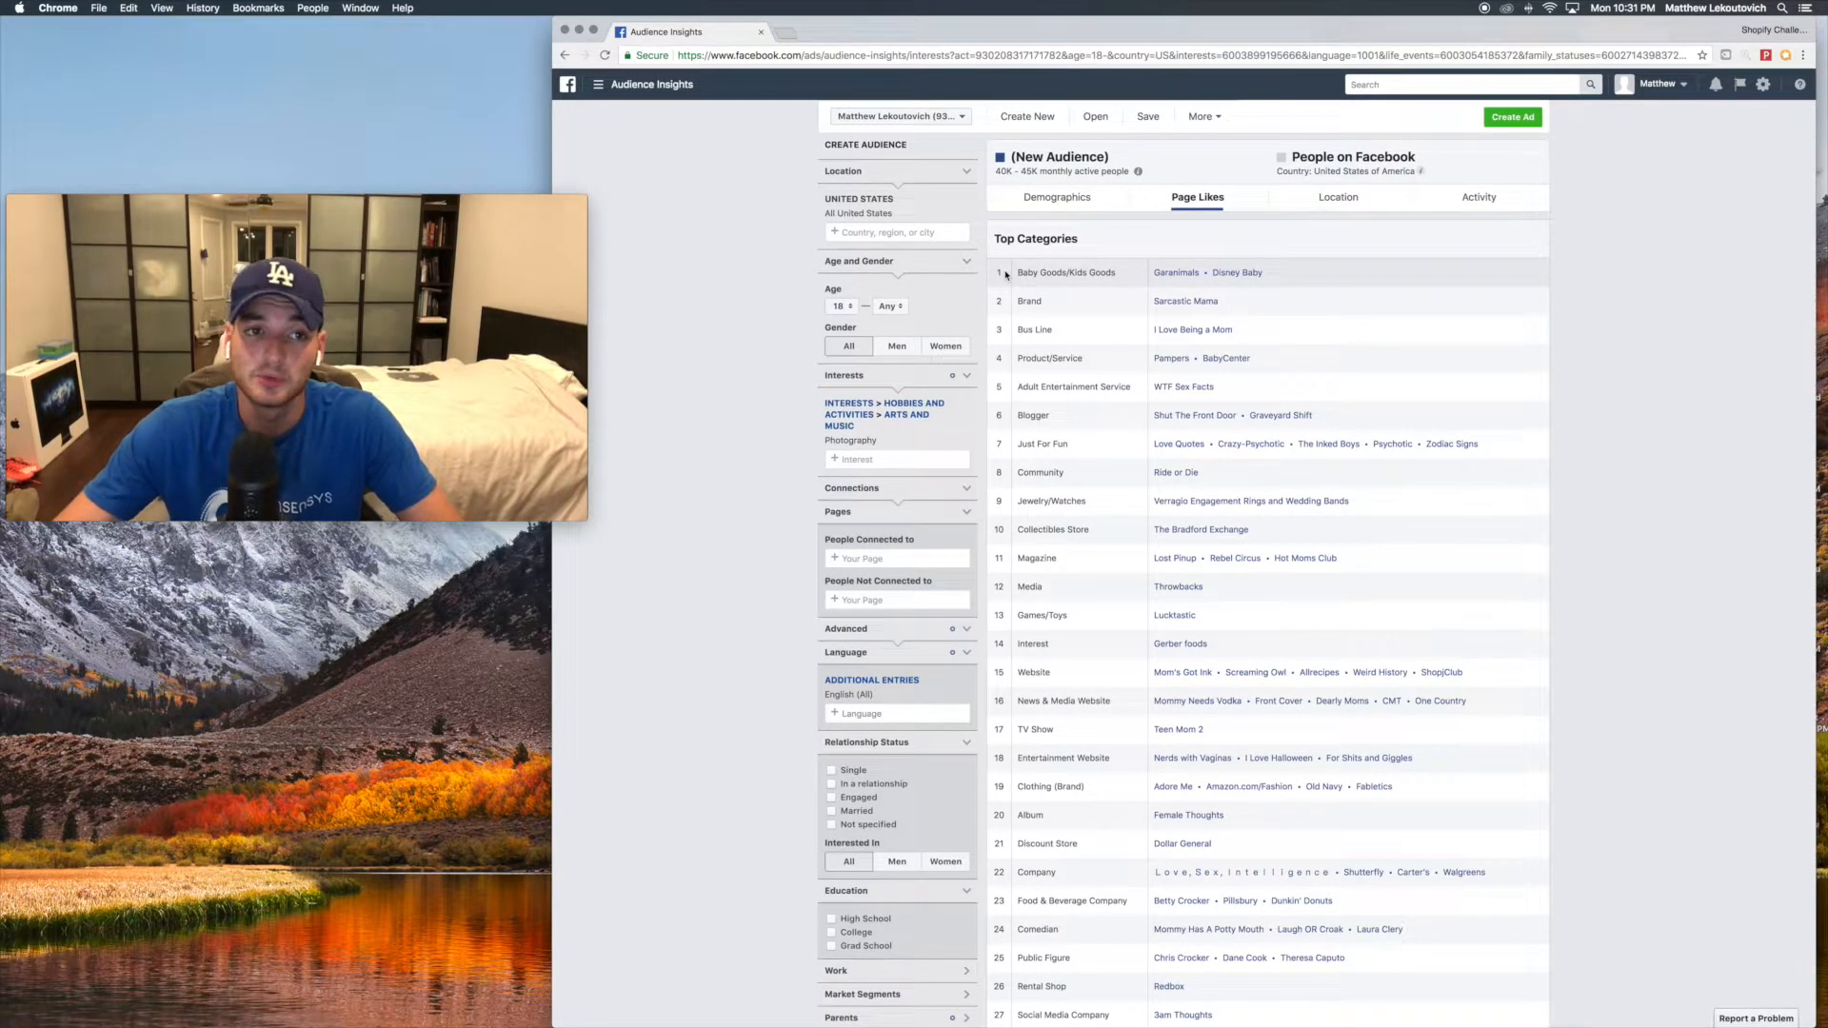
- Check the audience's location data, and examine its activity data for pages liked, comments, posts liked, posts shared and ads clicked
left_click(1326, 204)
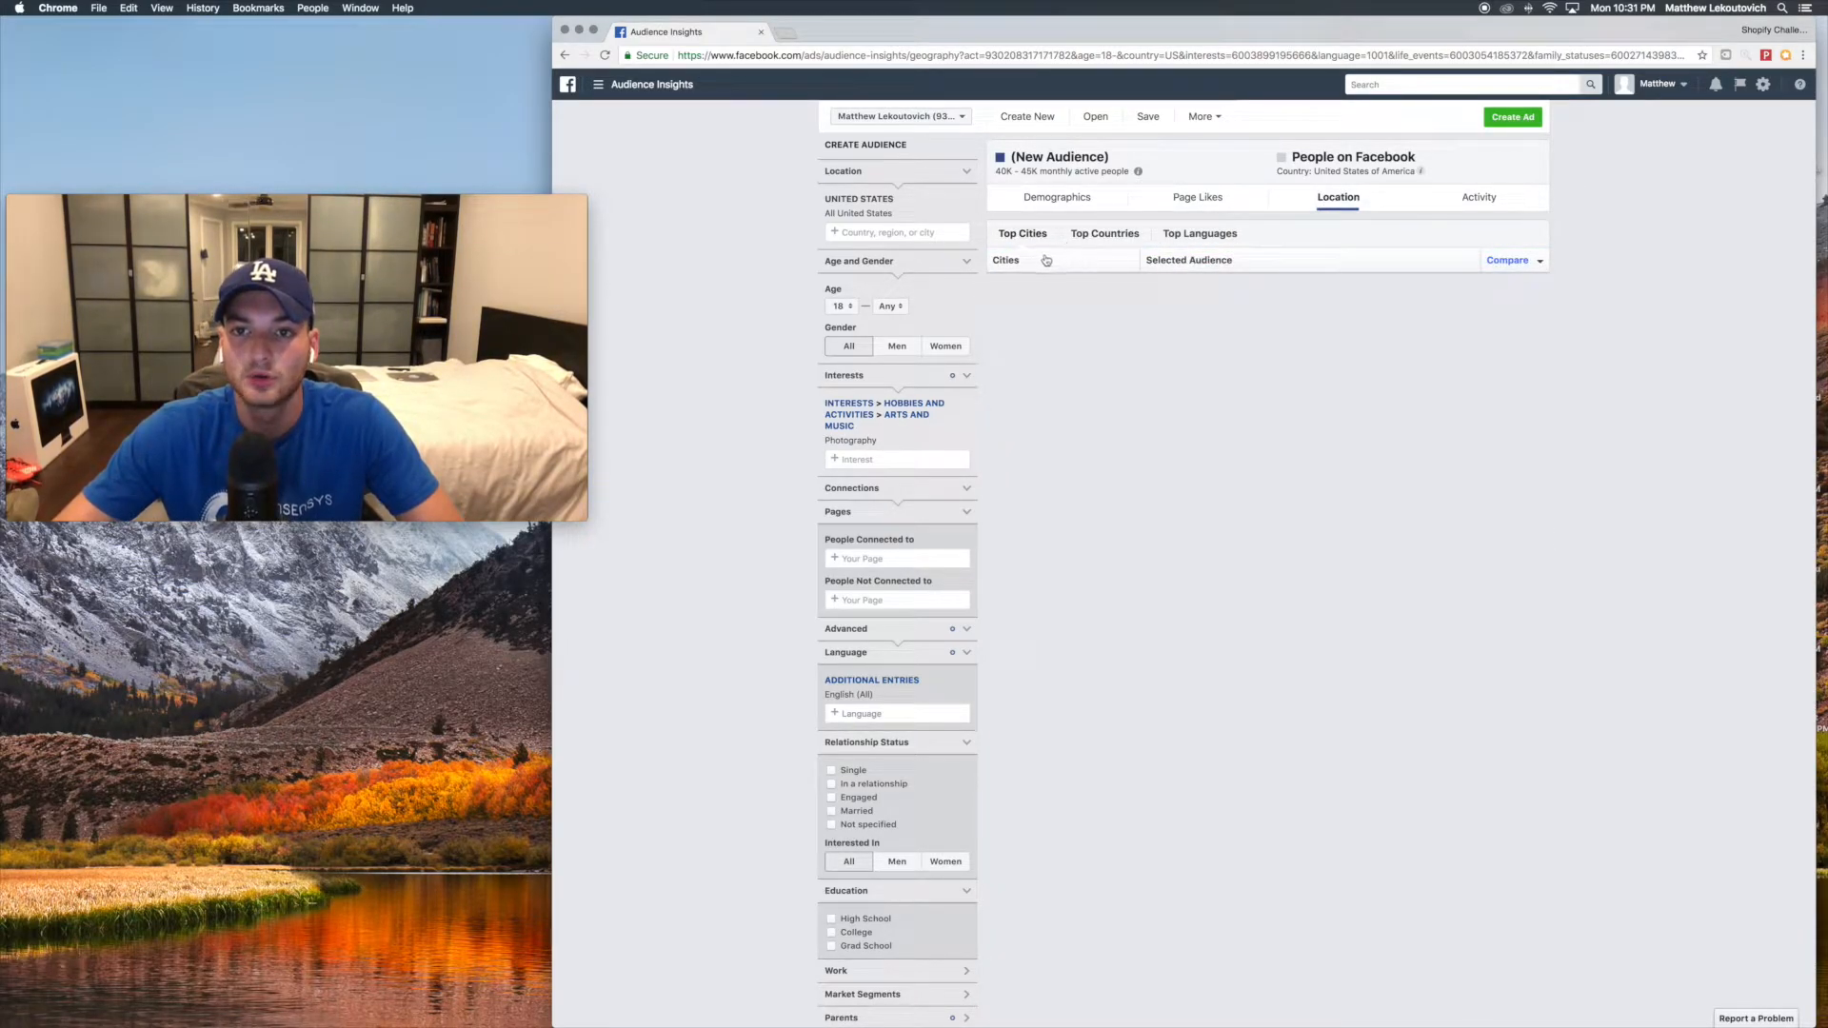
left_click(1479, 205)
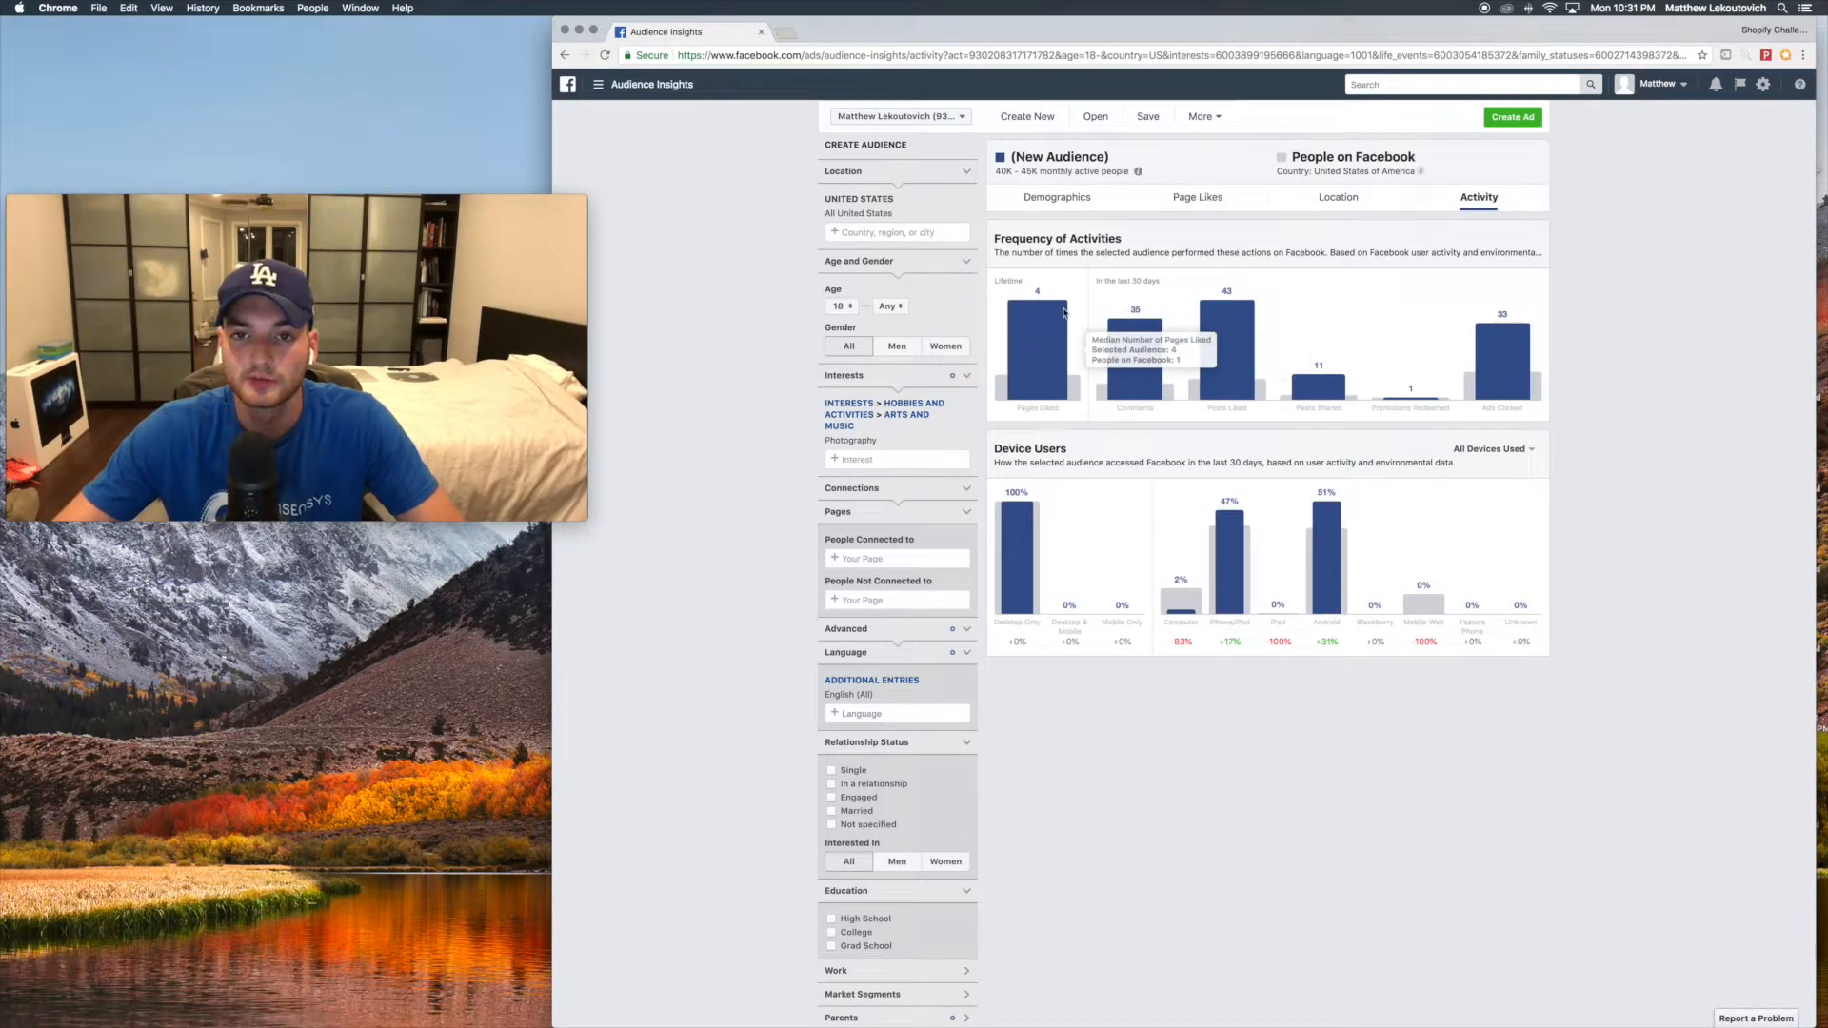
mouse_move(1148, 337)
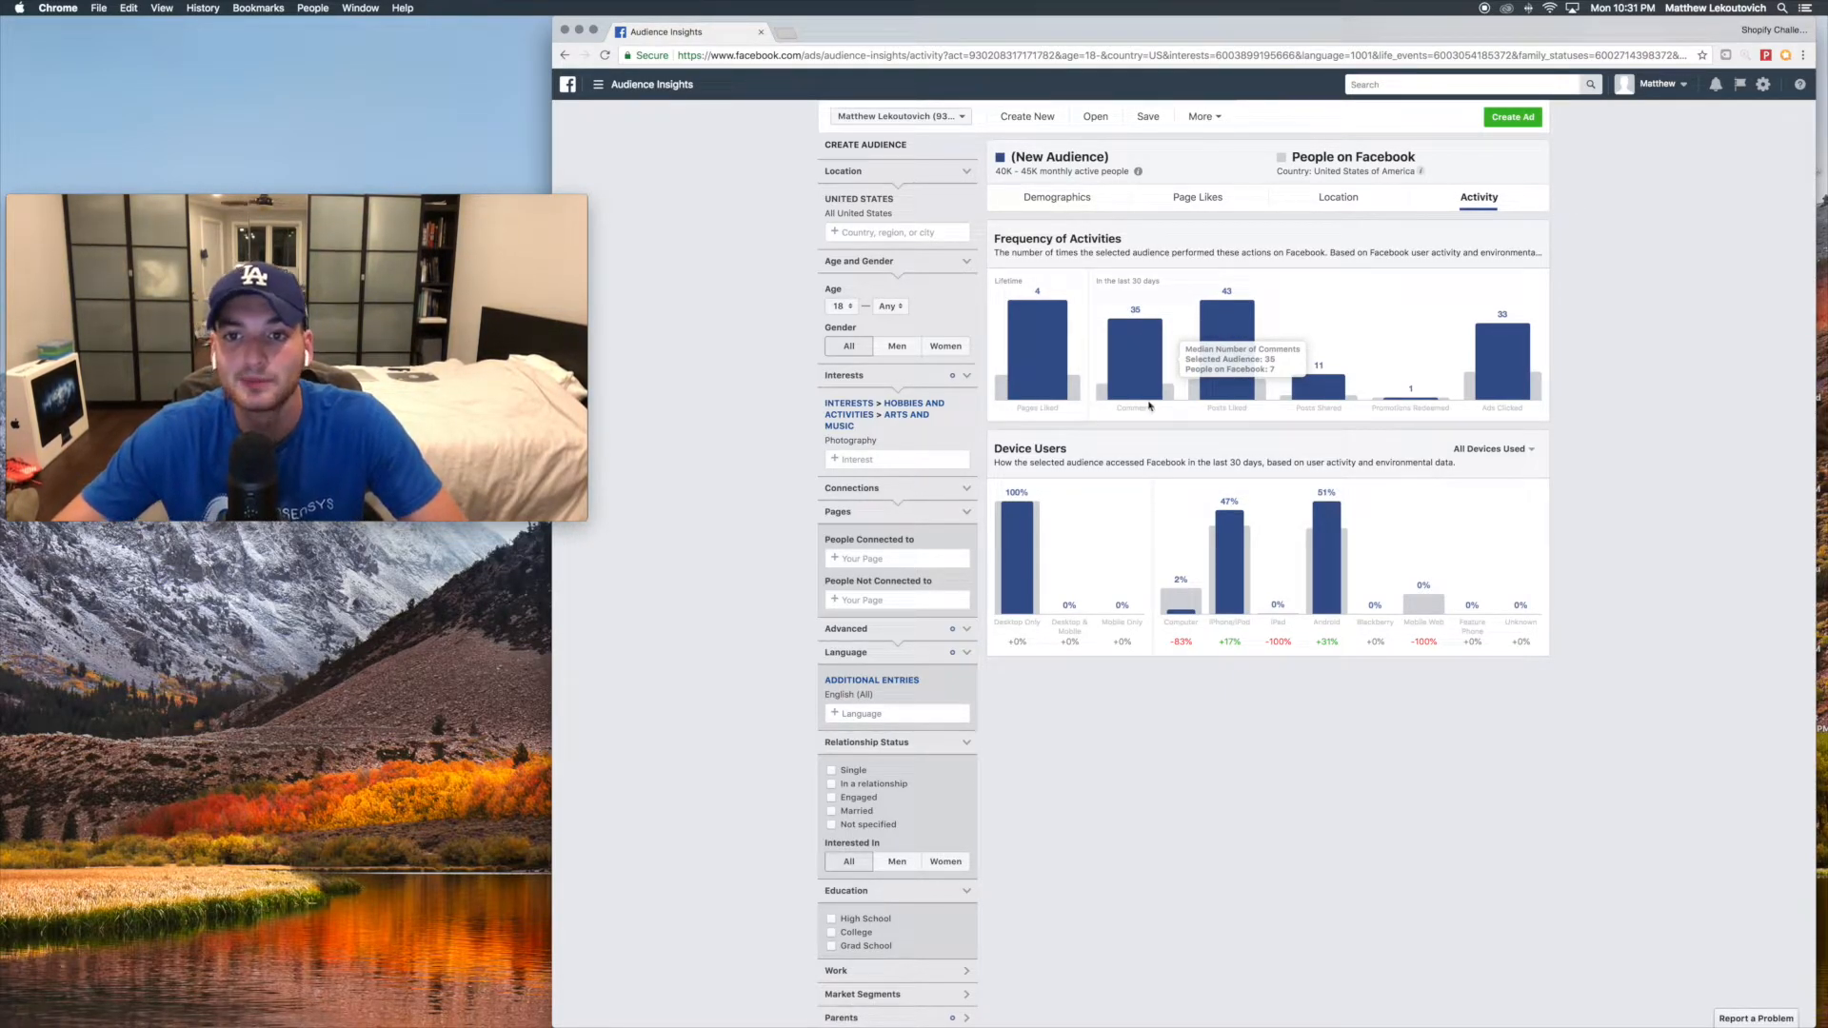
mouse_move(1205, 401)
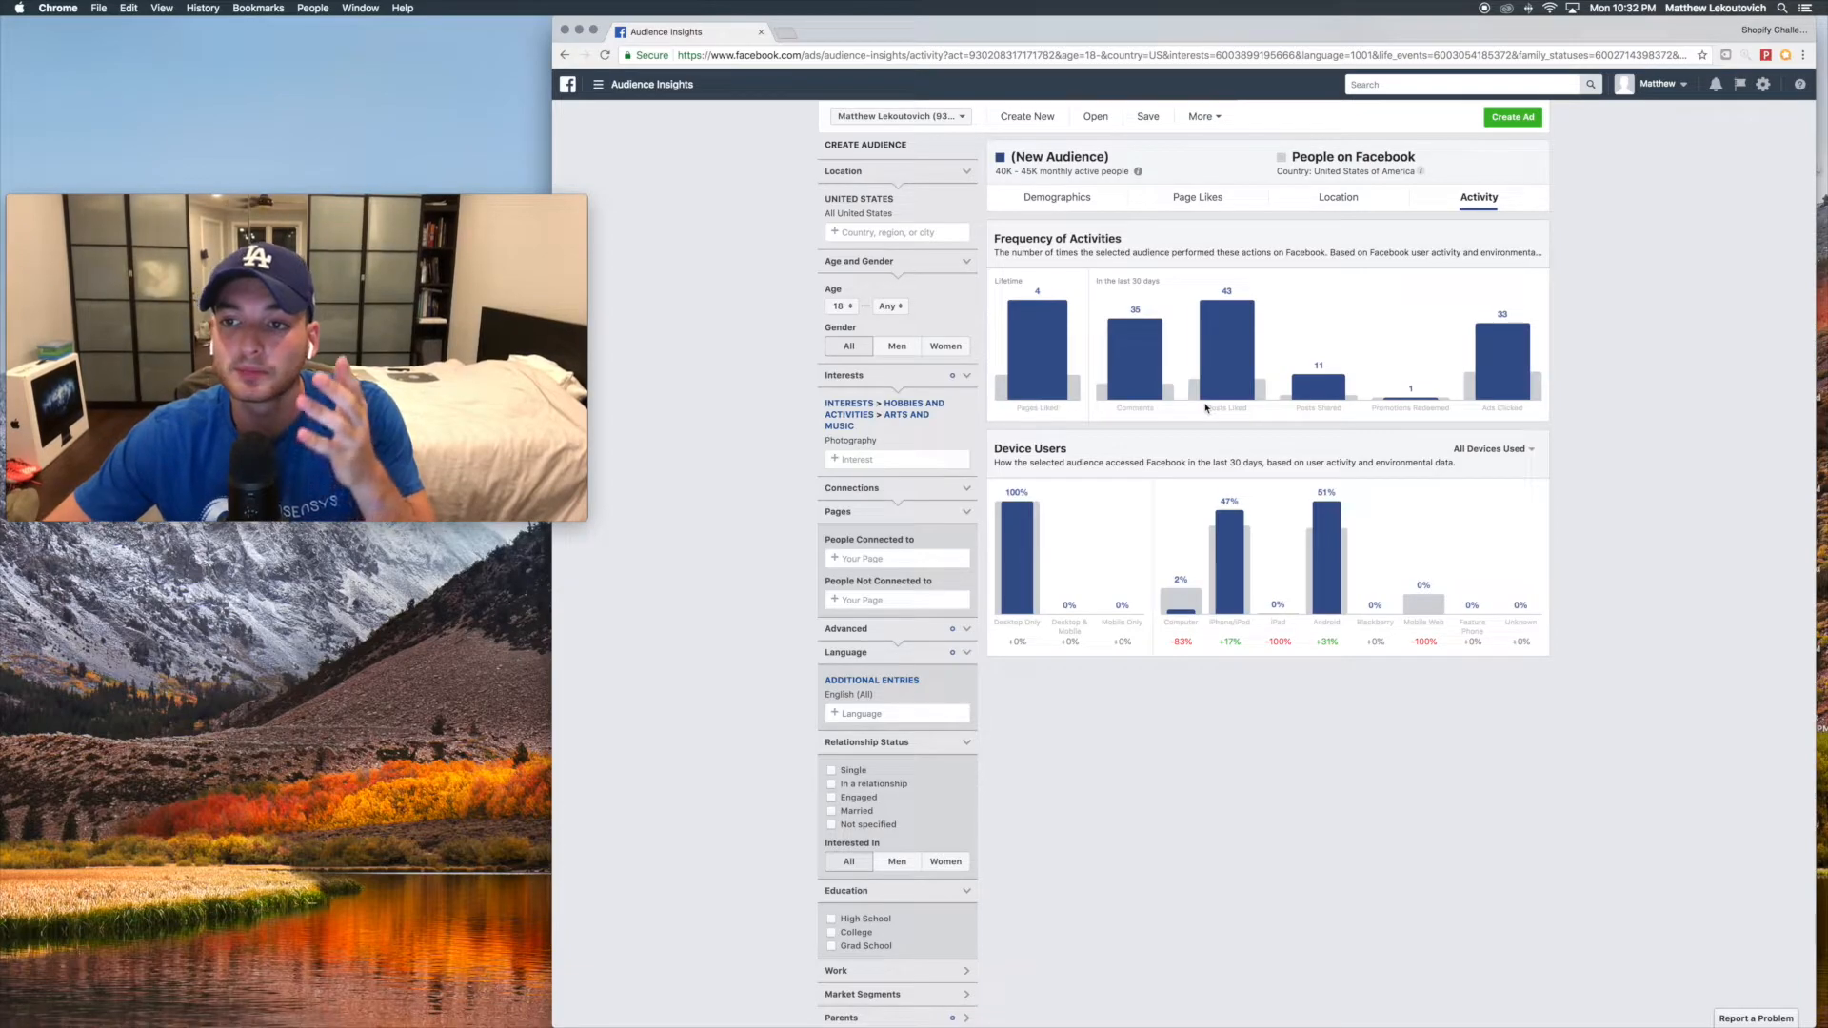
mouse_move(1533, 339)
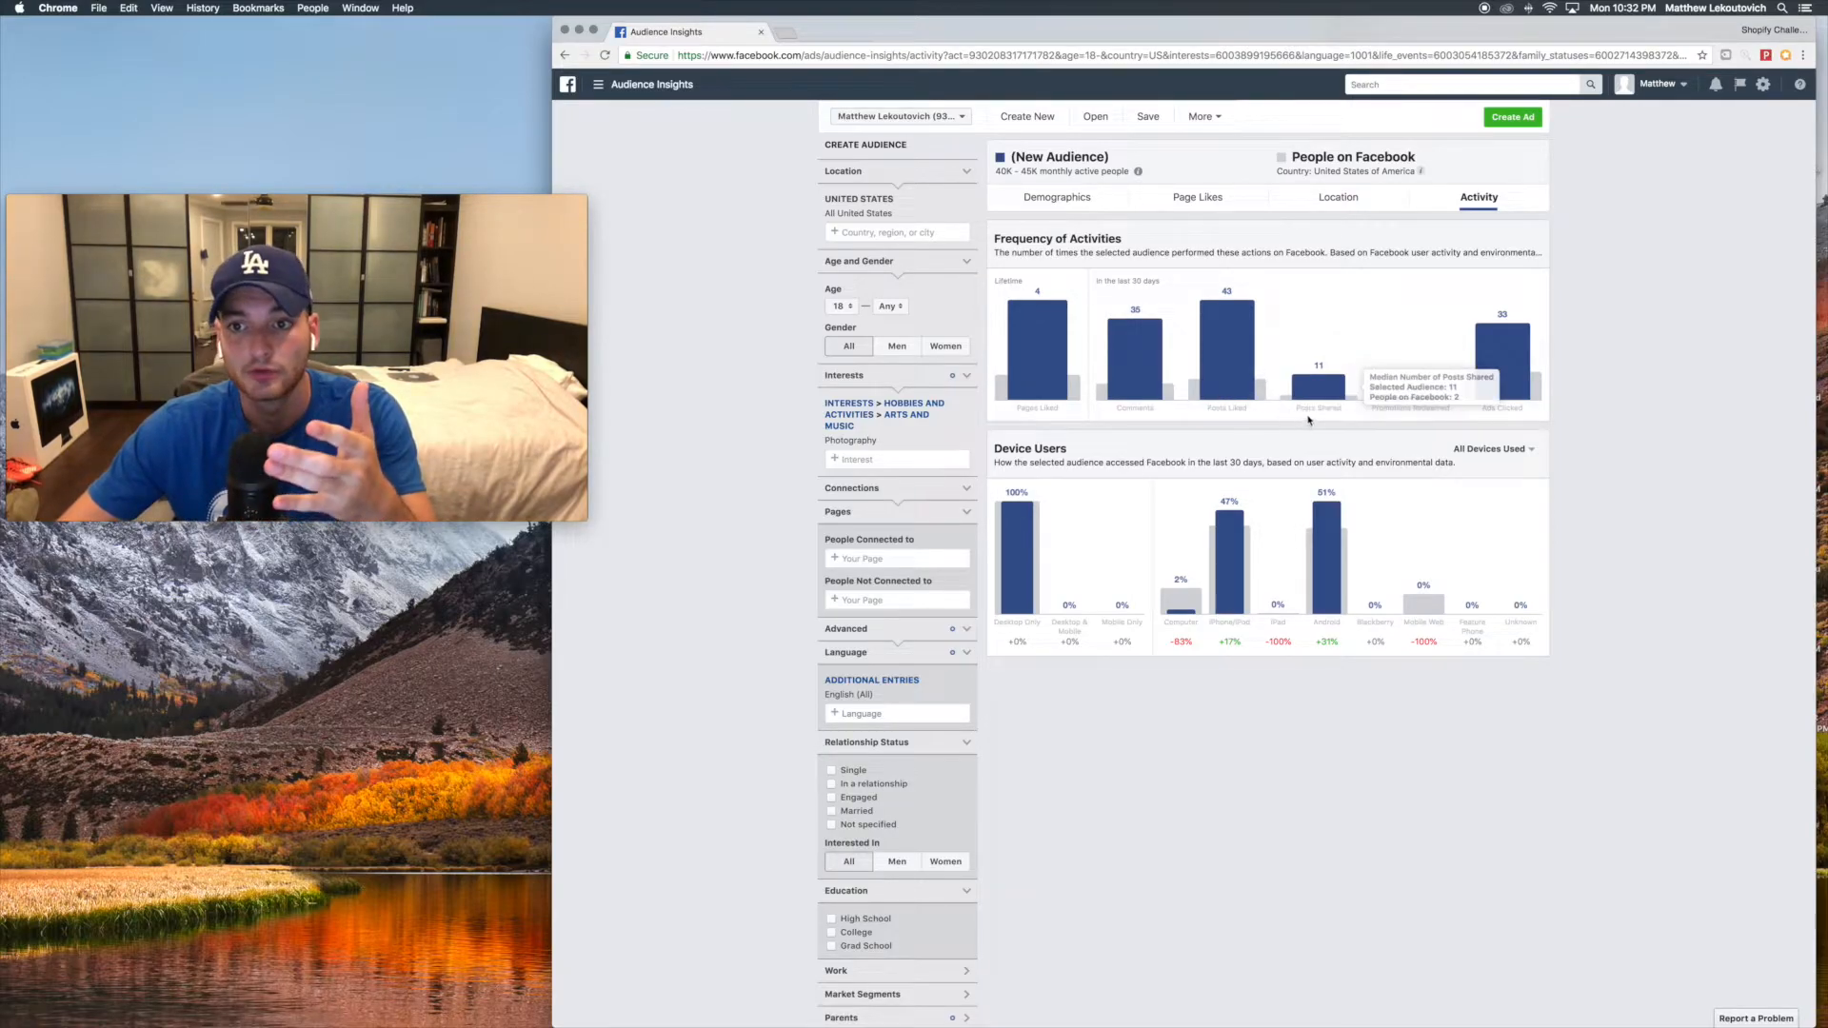
- Examine the audience's frequency of activities and its device-user breakdown by desktop, iPhone/iPod, iPad and Android
mouse_move(1241, 349)
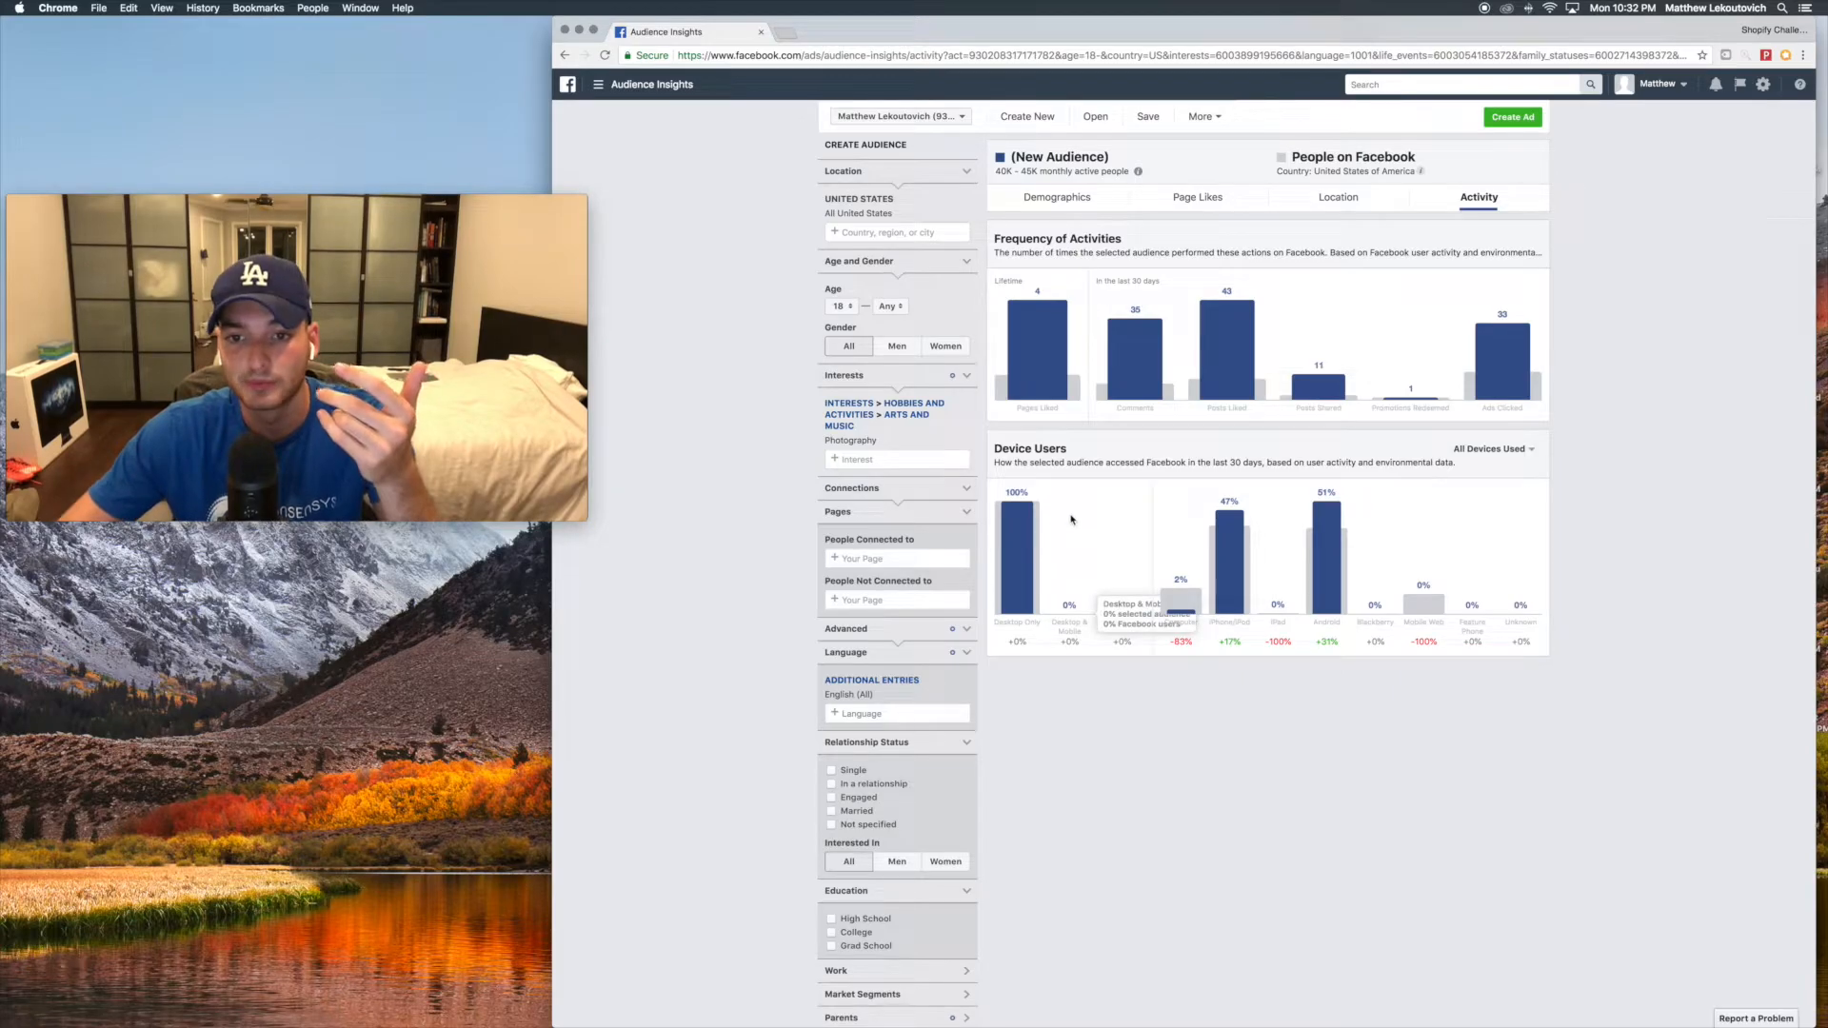
mouse_move(1236, 610)
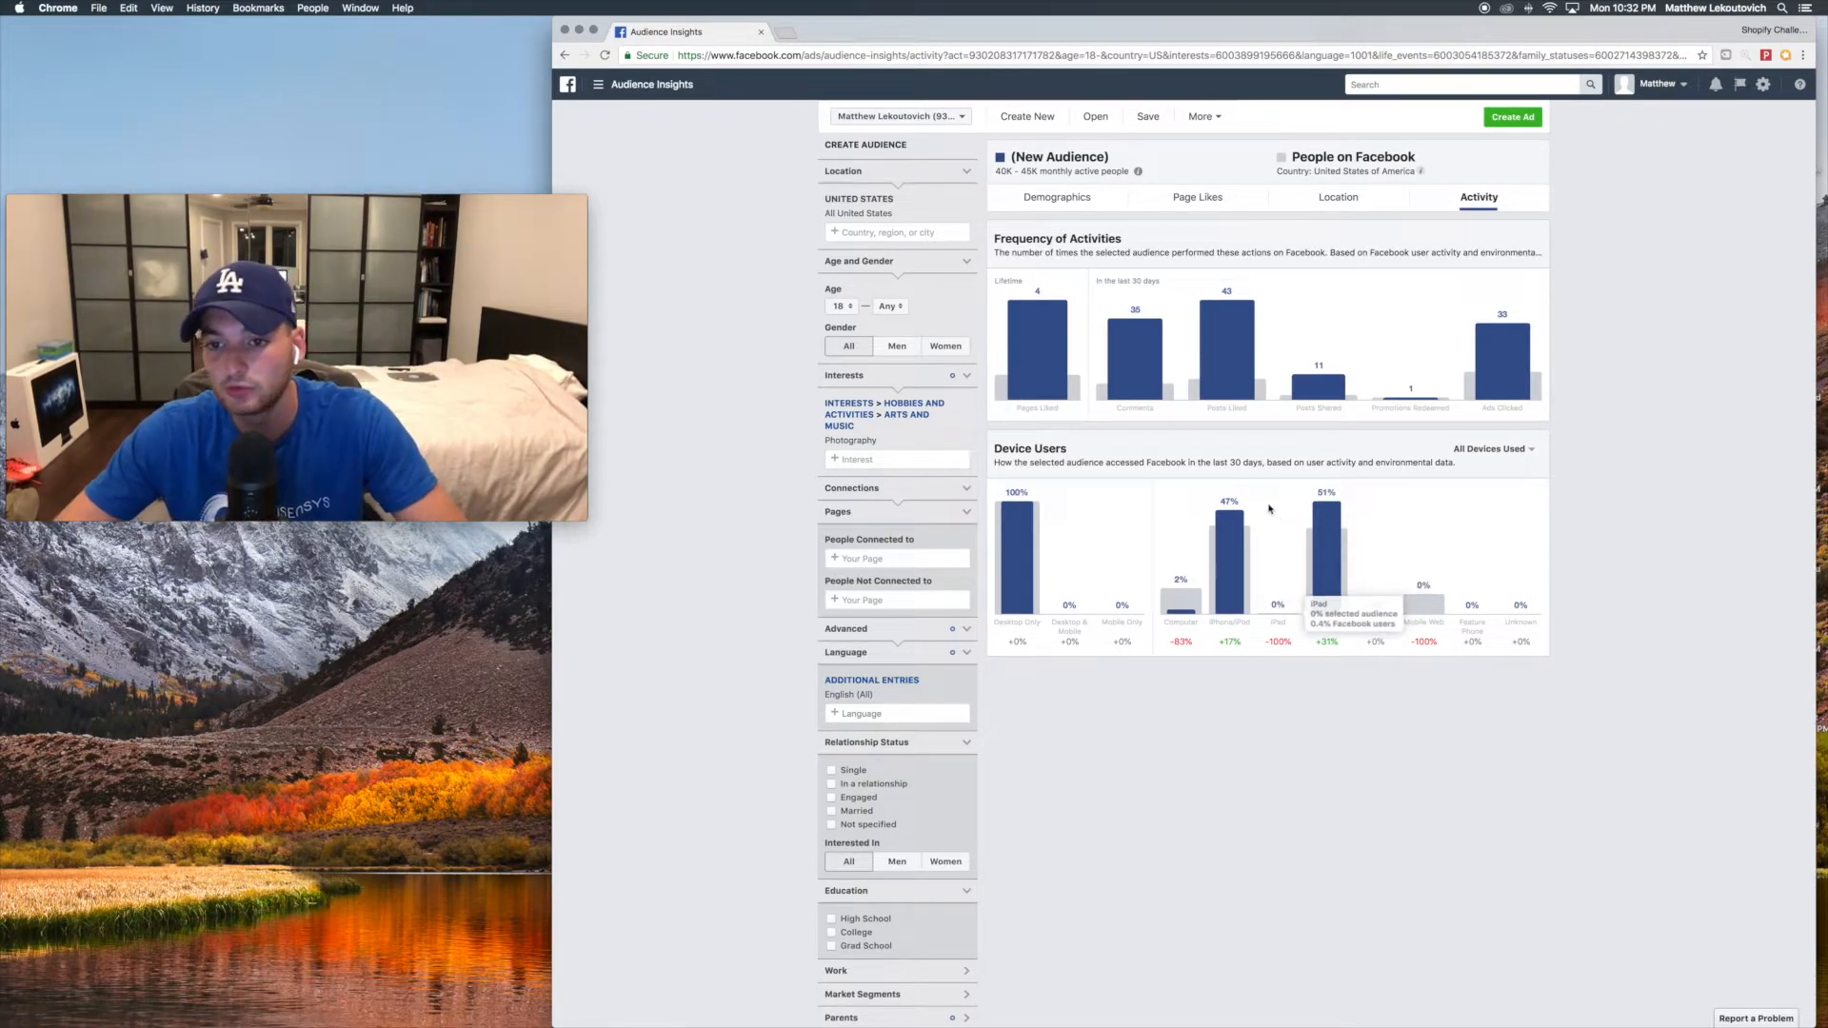
mouse_move(1235, 530)
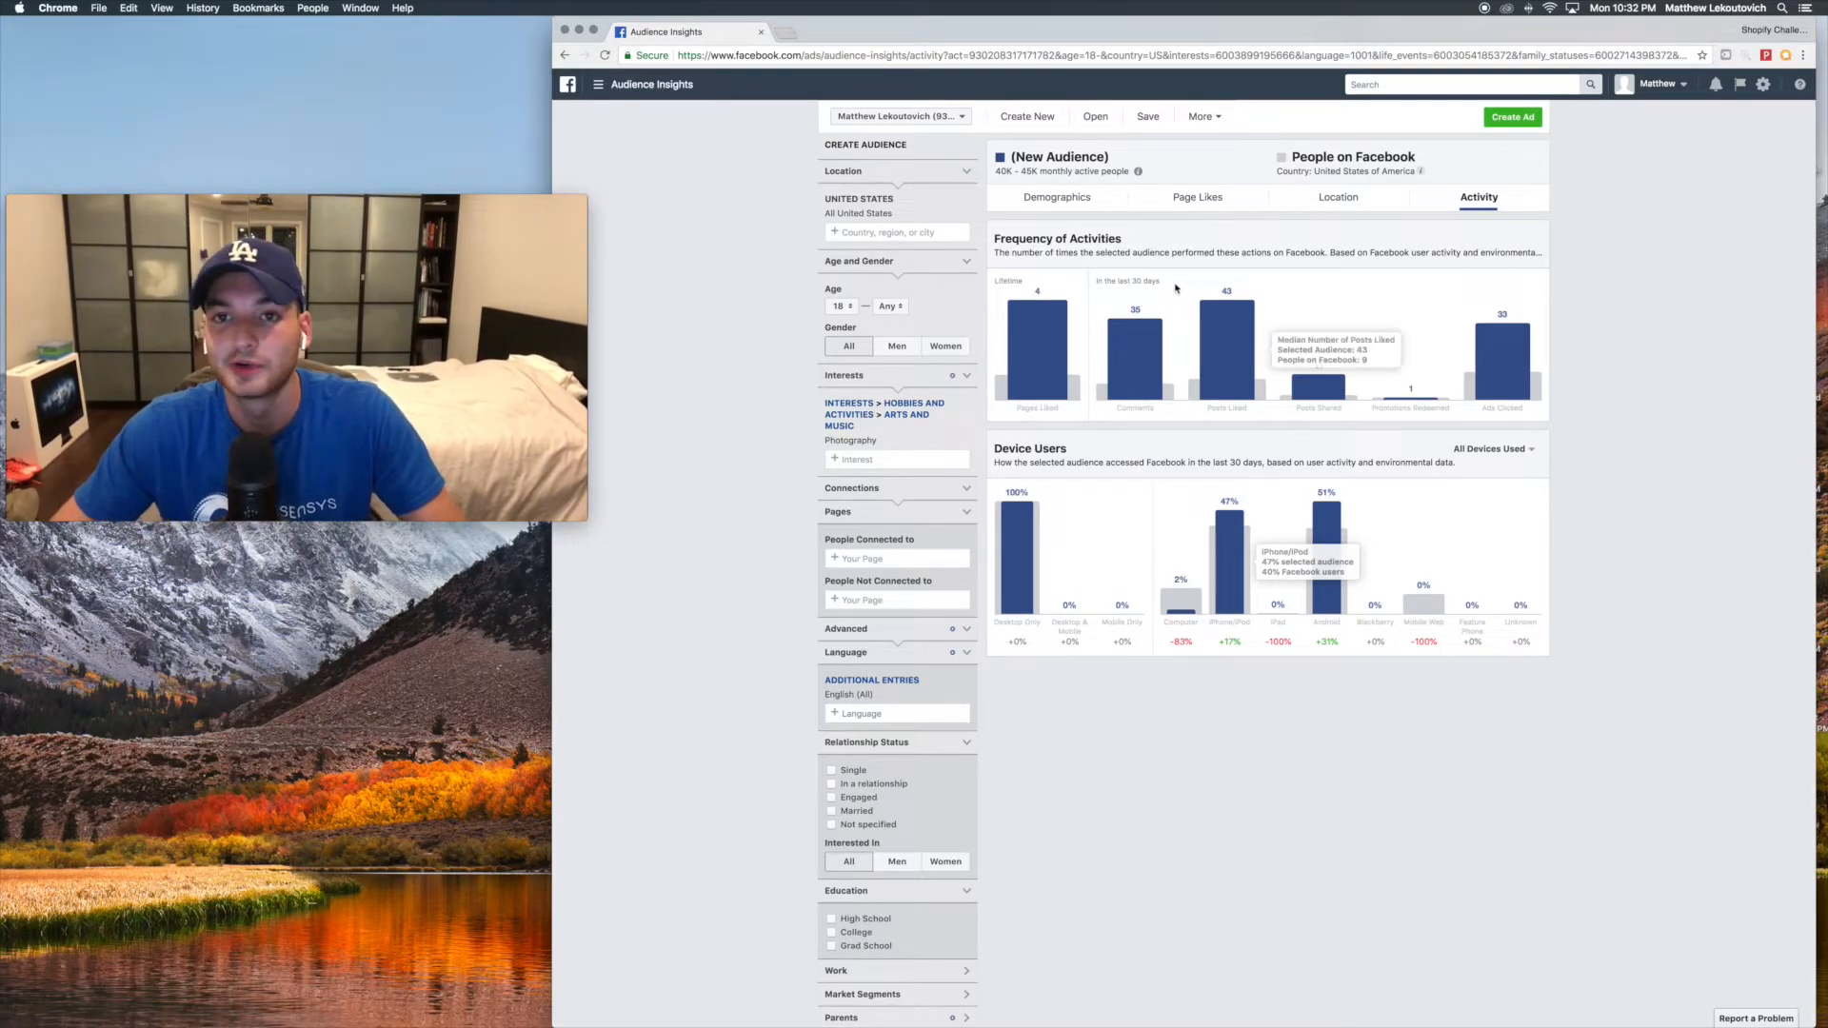
- Return to the audience's page likes and check what affinity means and the affinity value for the Garanimals page
left_click(1335, 200)
left_click(1198, 198)
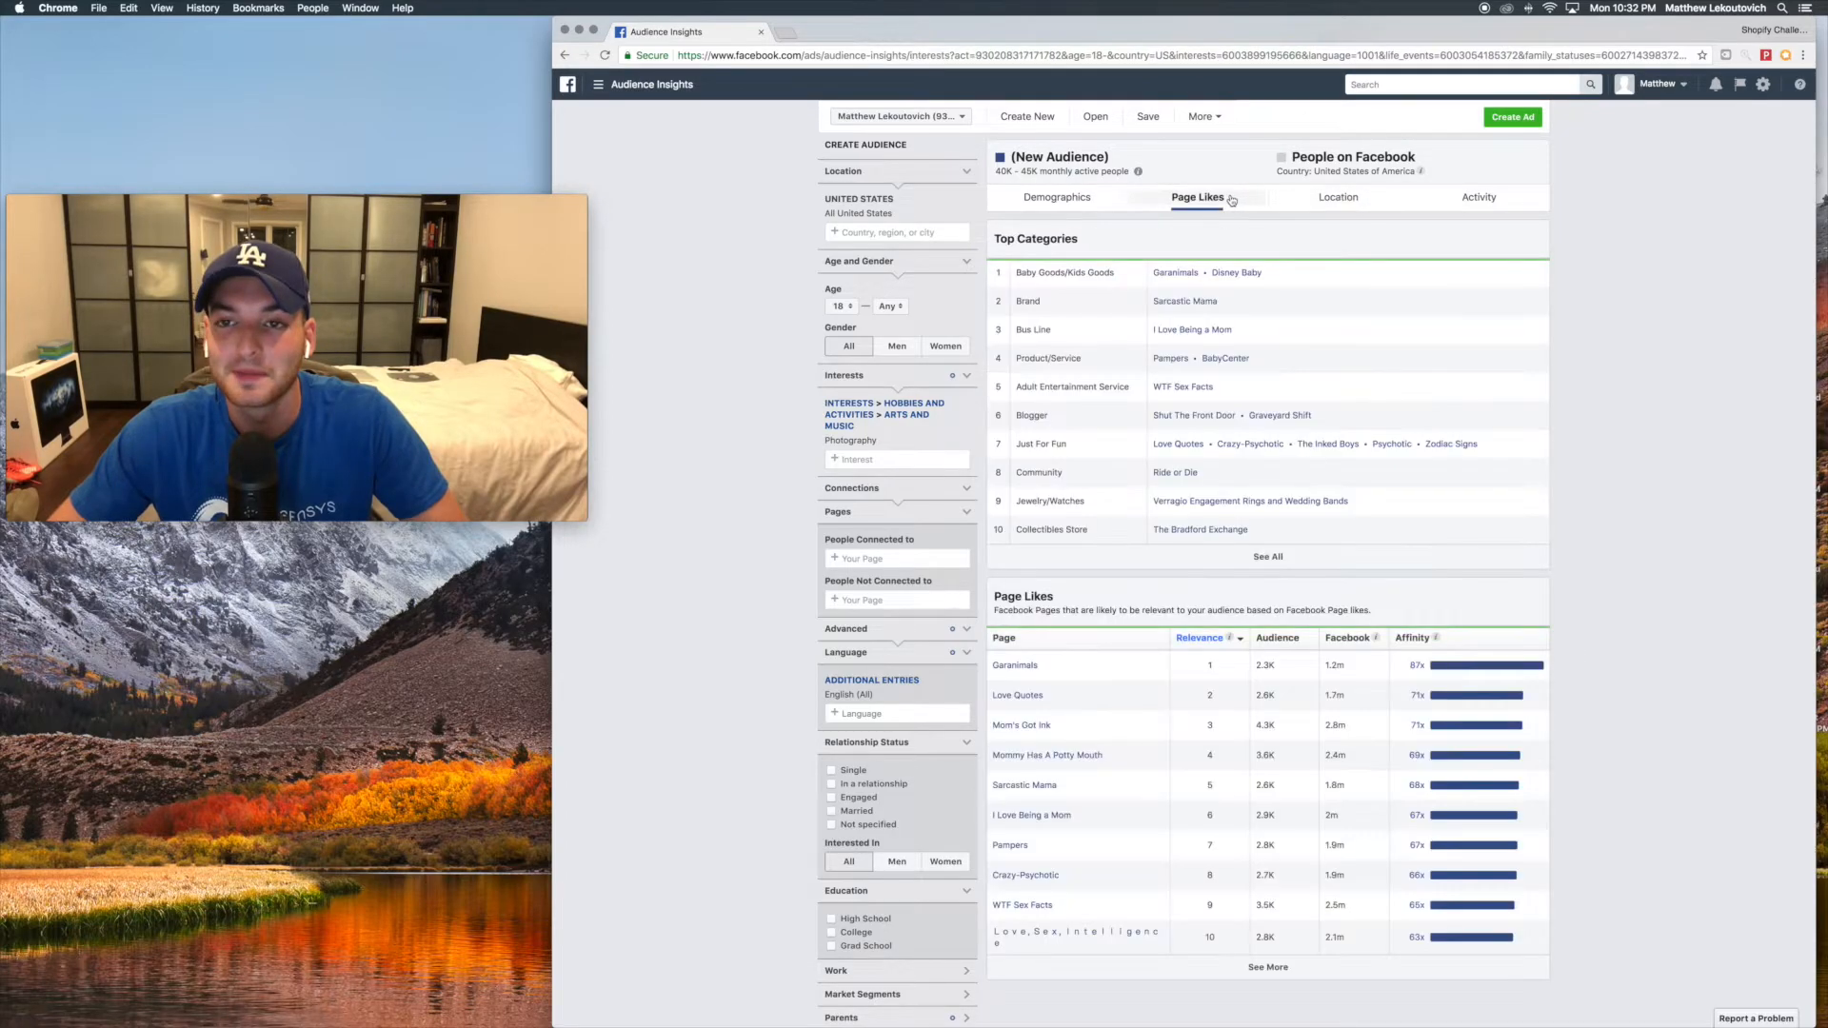
left_click(1077, 196)
left_click(1324, 197)
left_click(1198, 197)
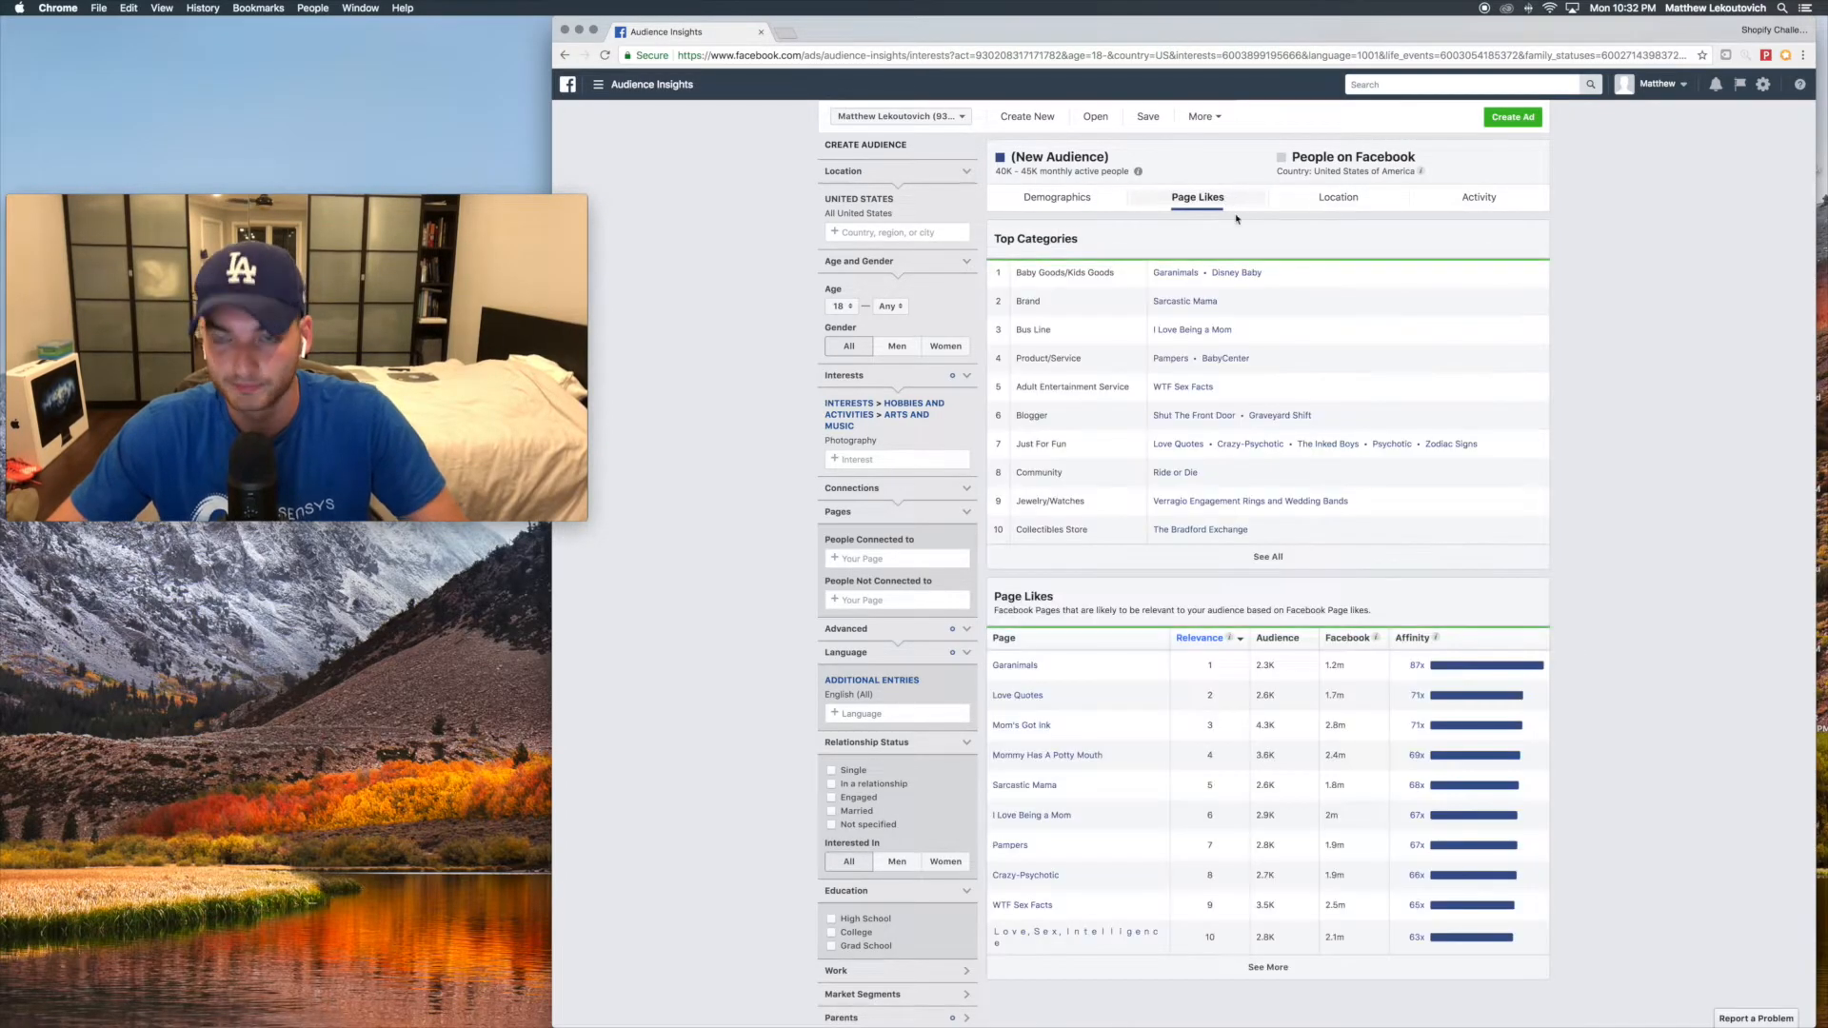
scroll(1099, 716, "down", 1)
mouse_move(1412, 617)
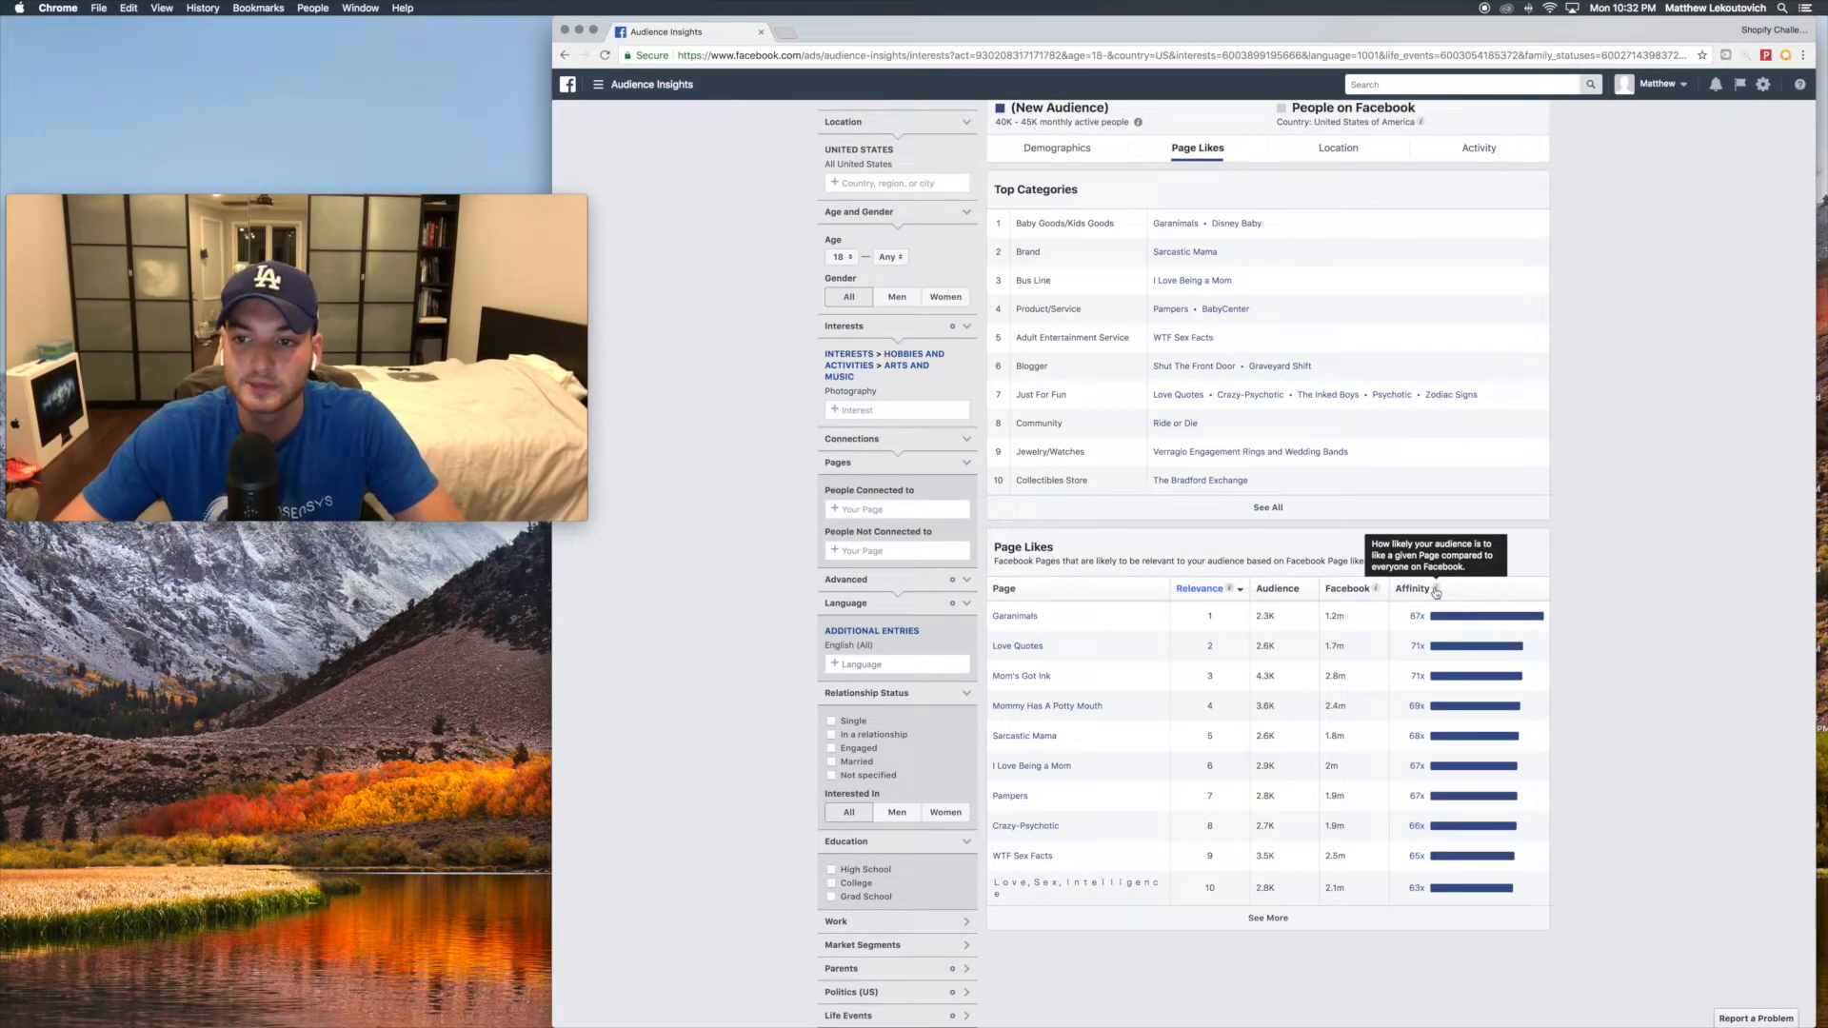
mouse_move(1006, 621)
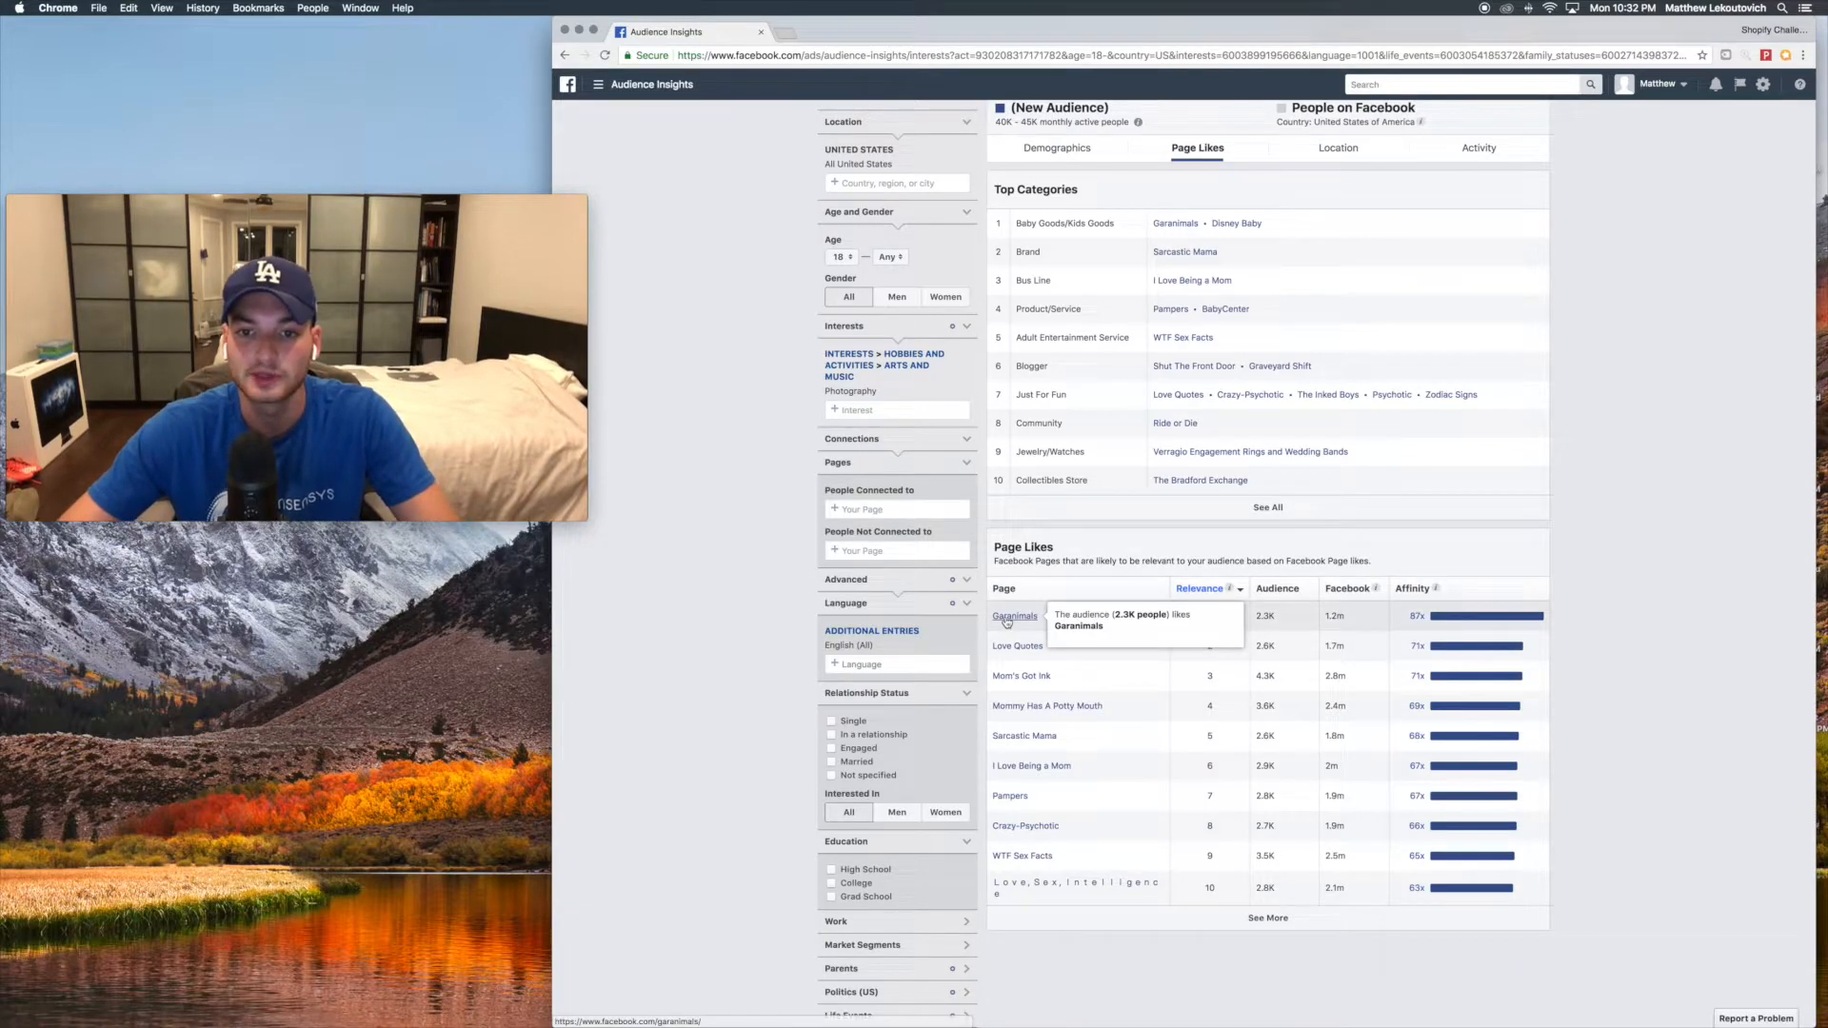
double_click(1430, 617)
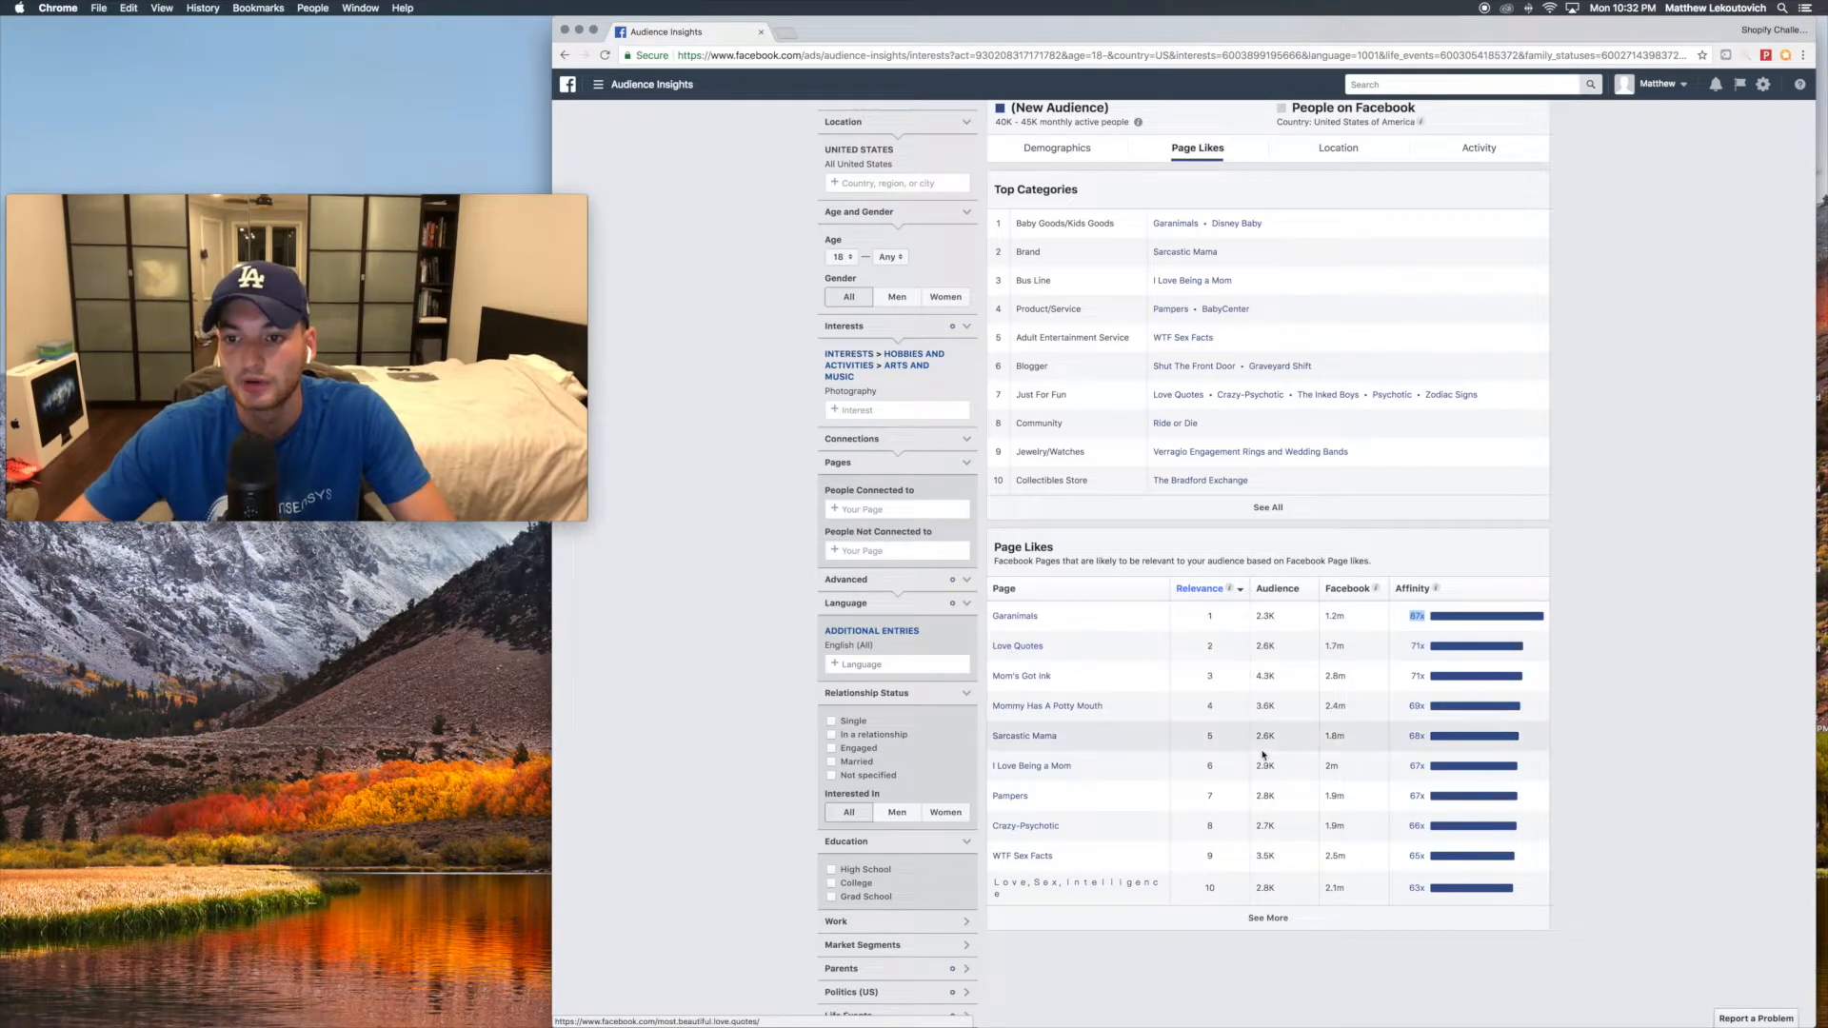
- Expand the Page Likes list to show more pages and open the Mommy Needs Vodka page in a new tab
left_click(1267, 918)
scroll(1379, 876, "down", 5)
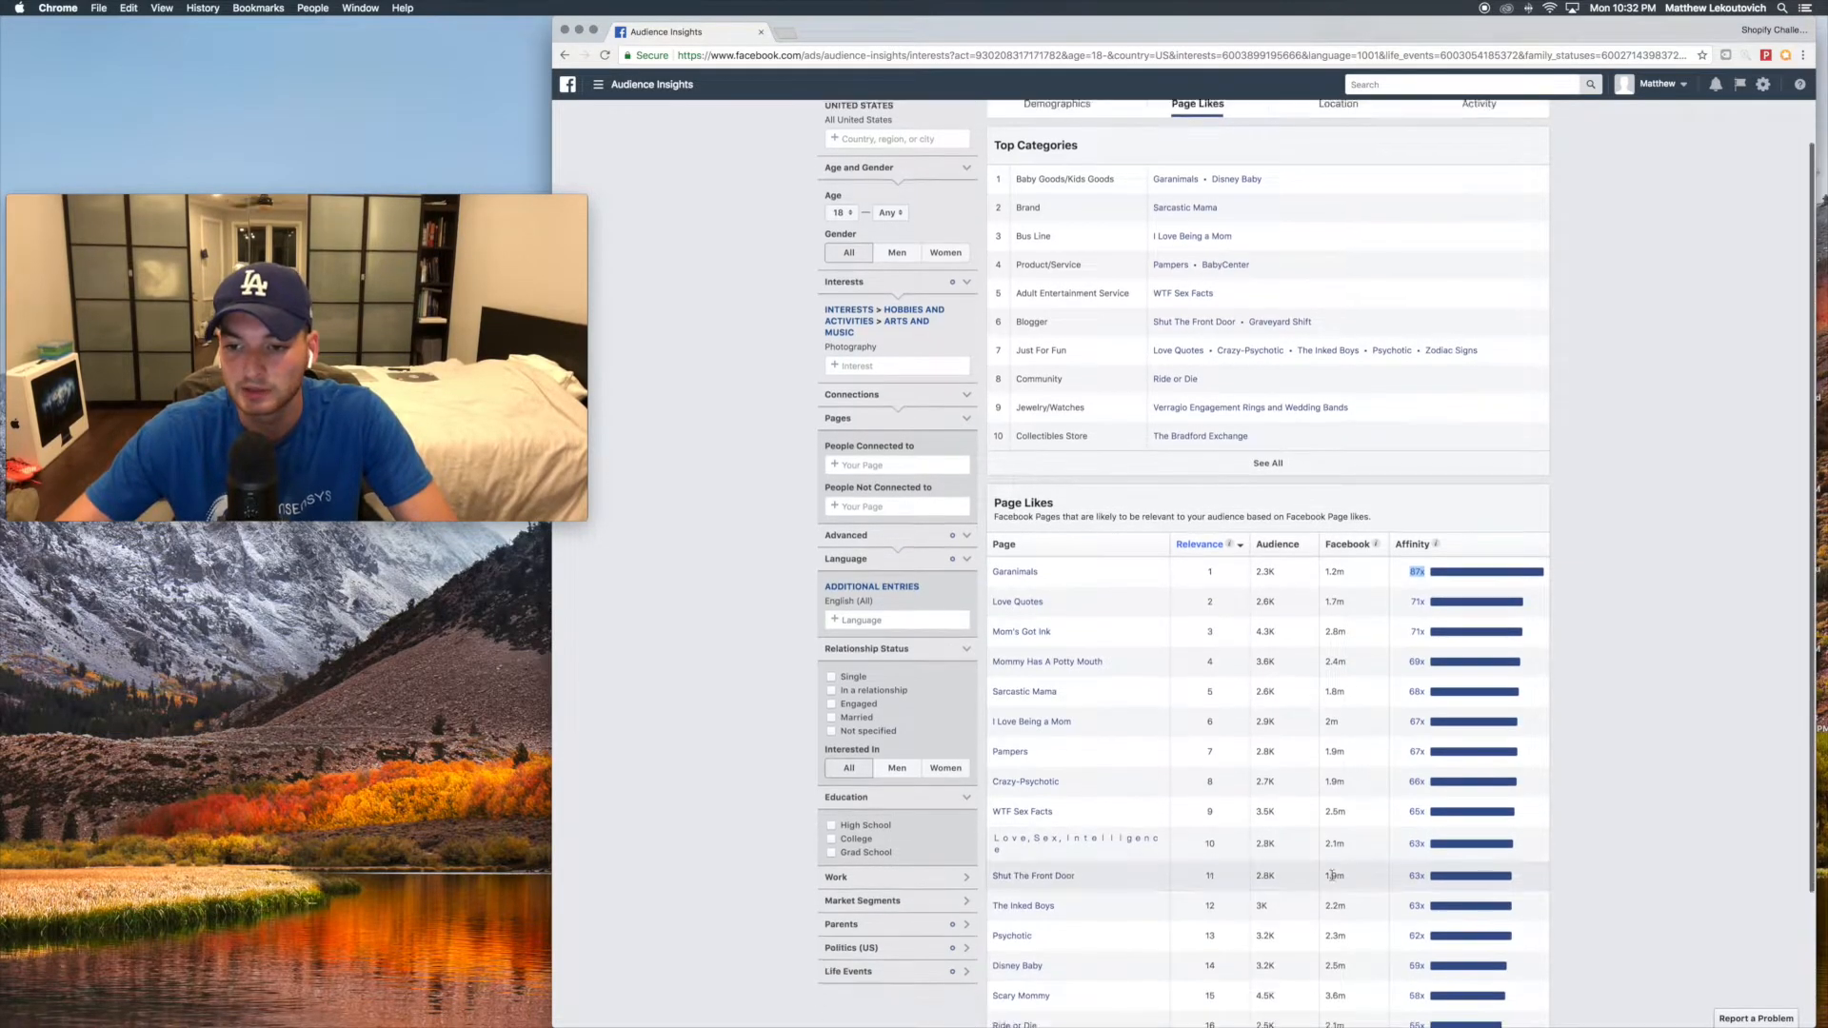
mouse_move(1418, 917)
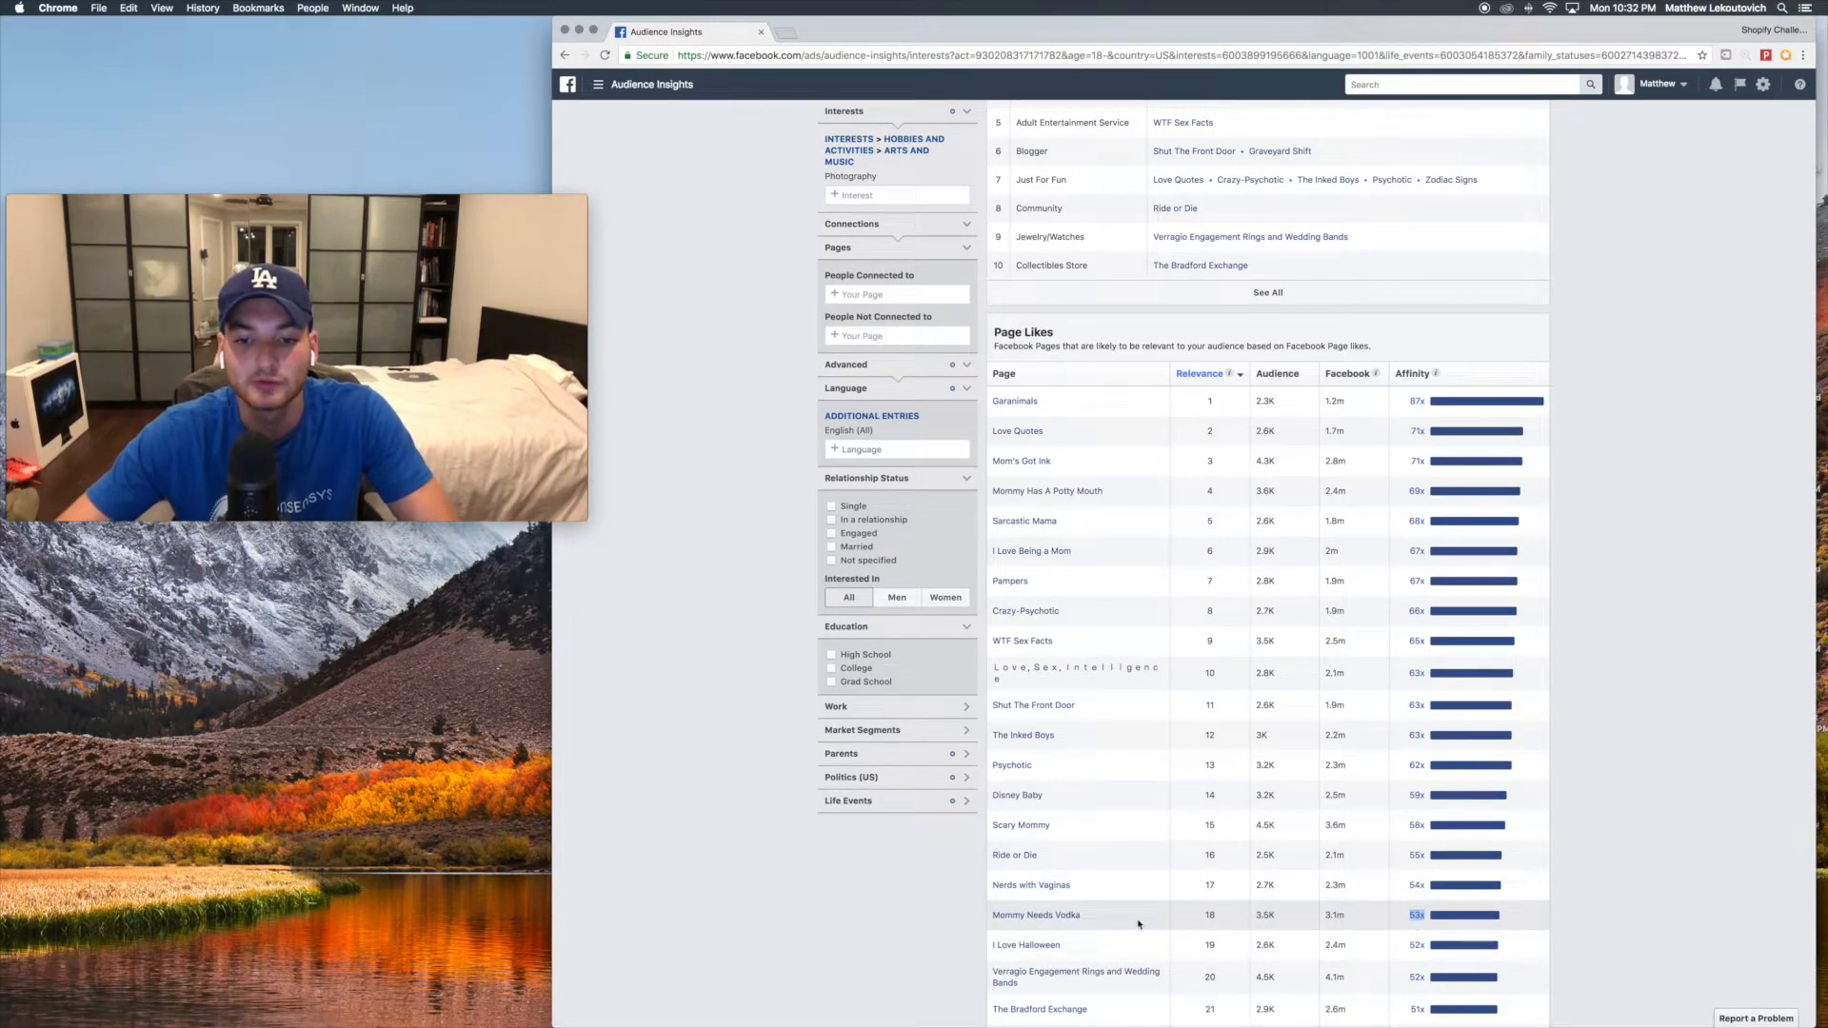
left_click(1071, 919)
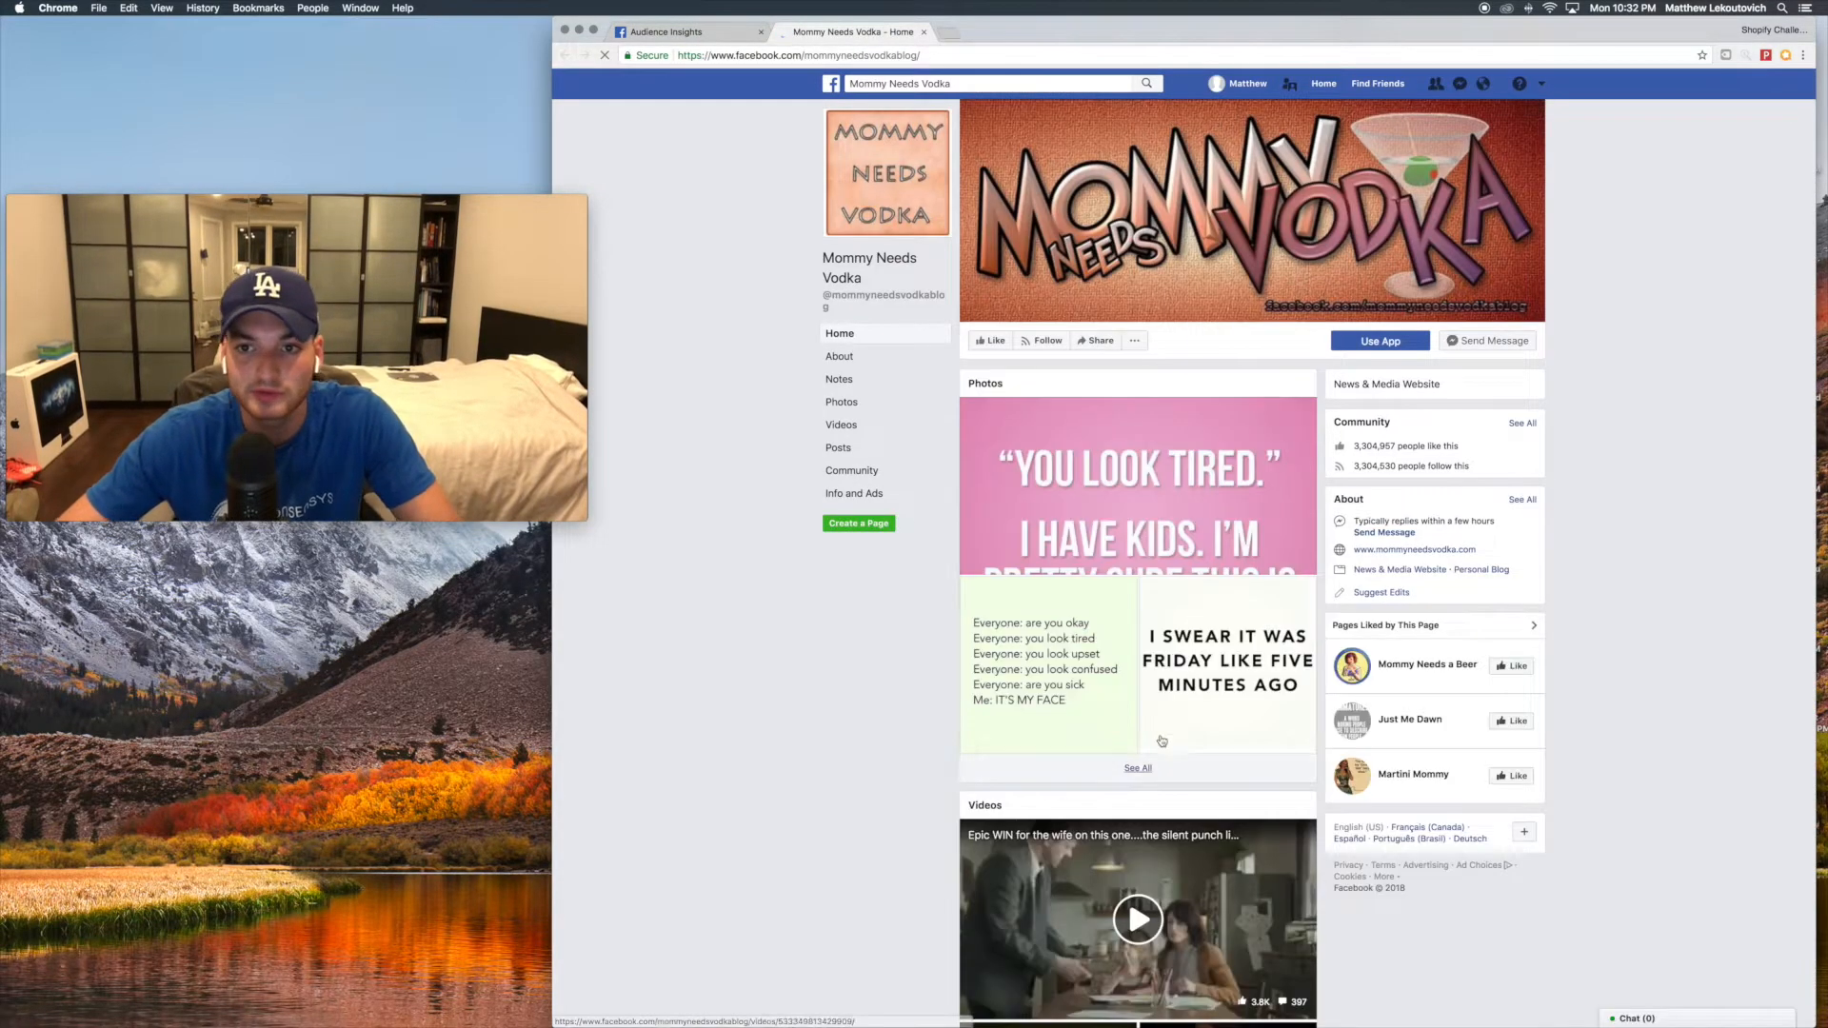
- Browse the Mommy Needs Vodka page's photos, view the meme about appearing normal to coworkers enlarged, and close it
scroll(1163, 740, "down", 3)
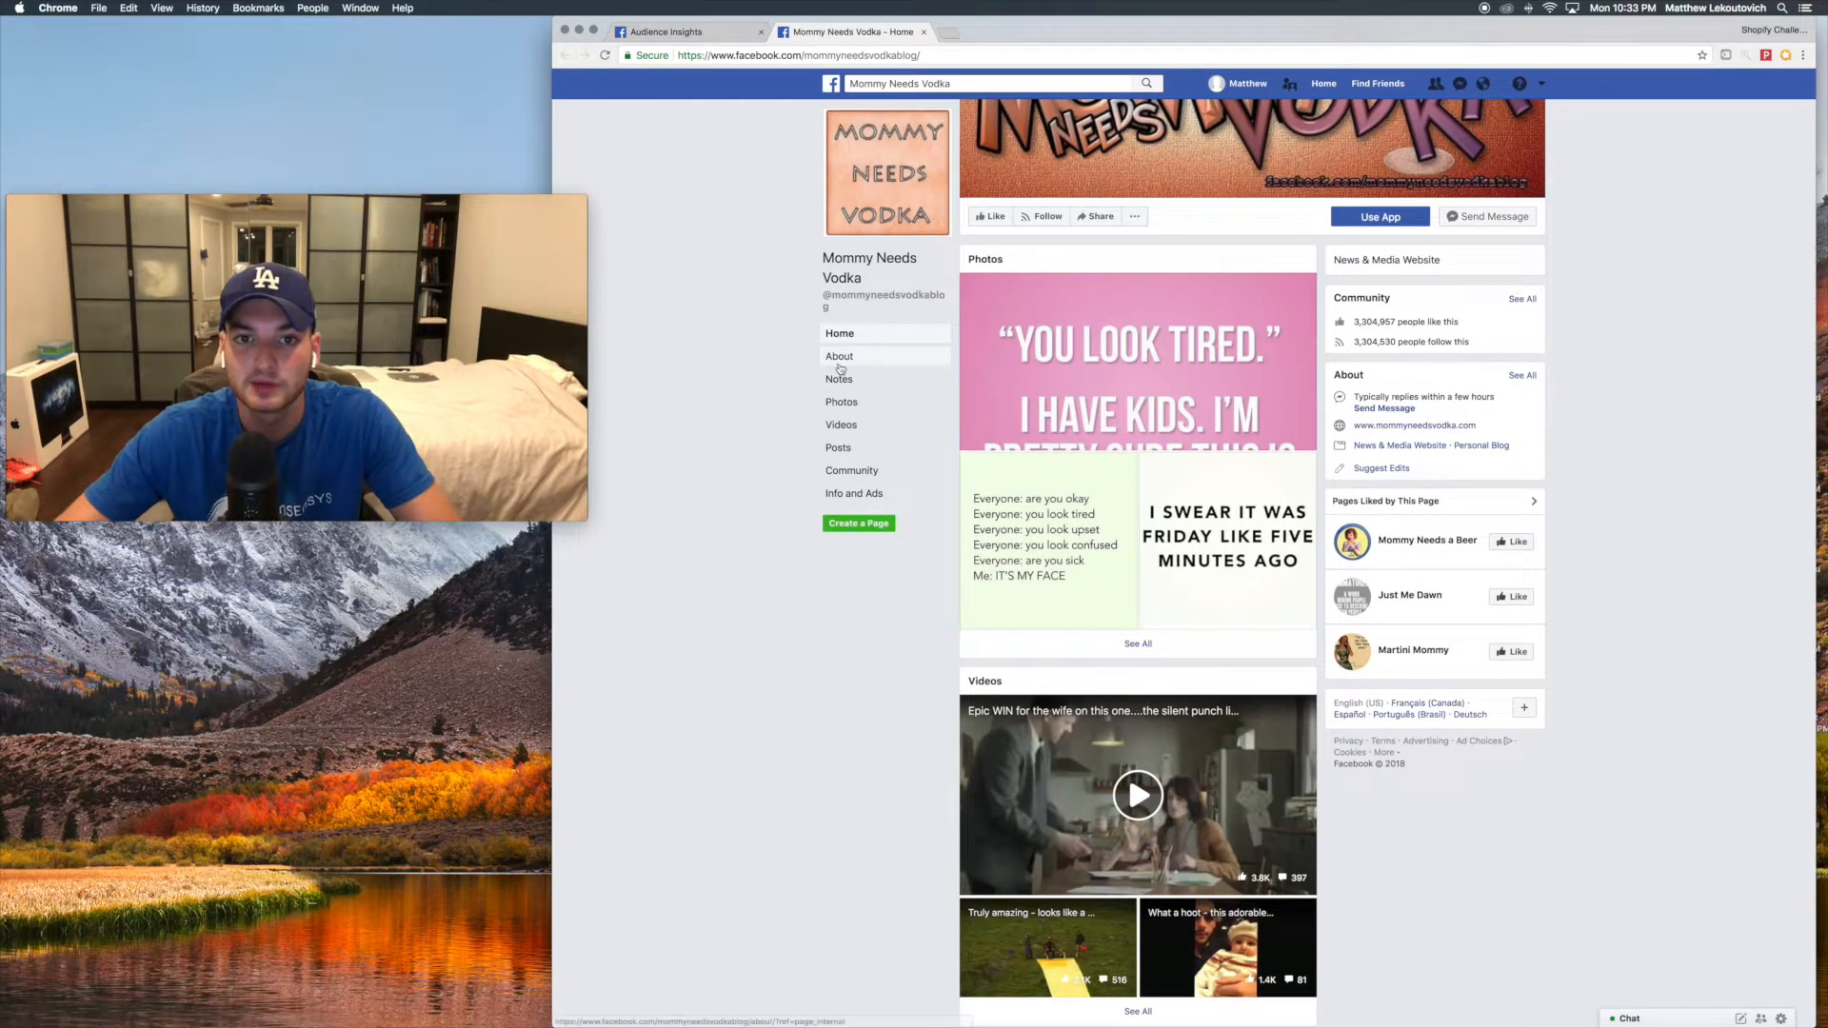
left_click(841, 402)
scroll(1168, 576, "down", 3)
scroll(1167, 576, "down", 15)
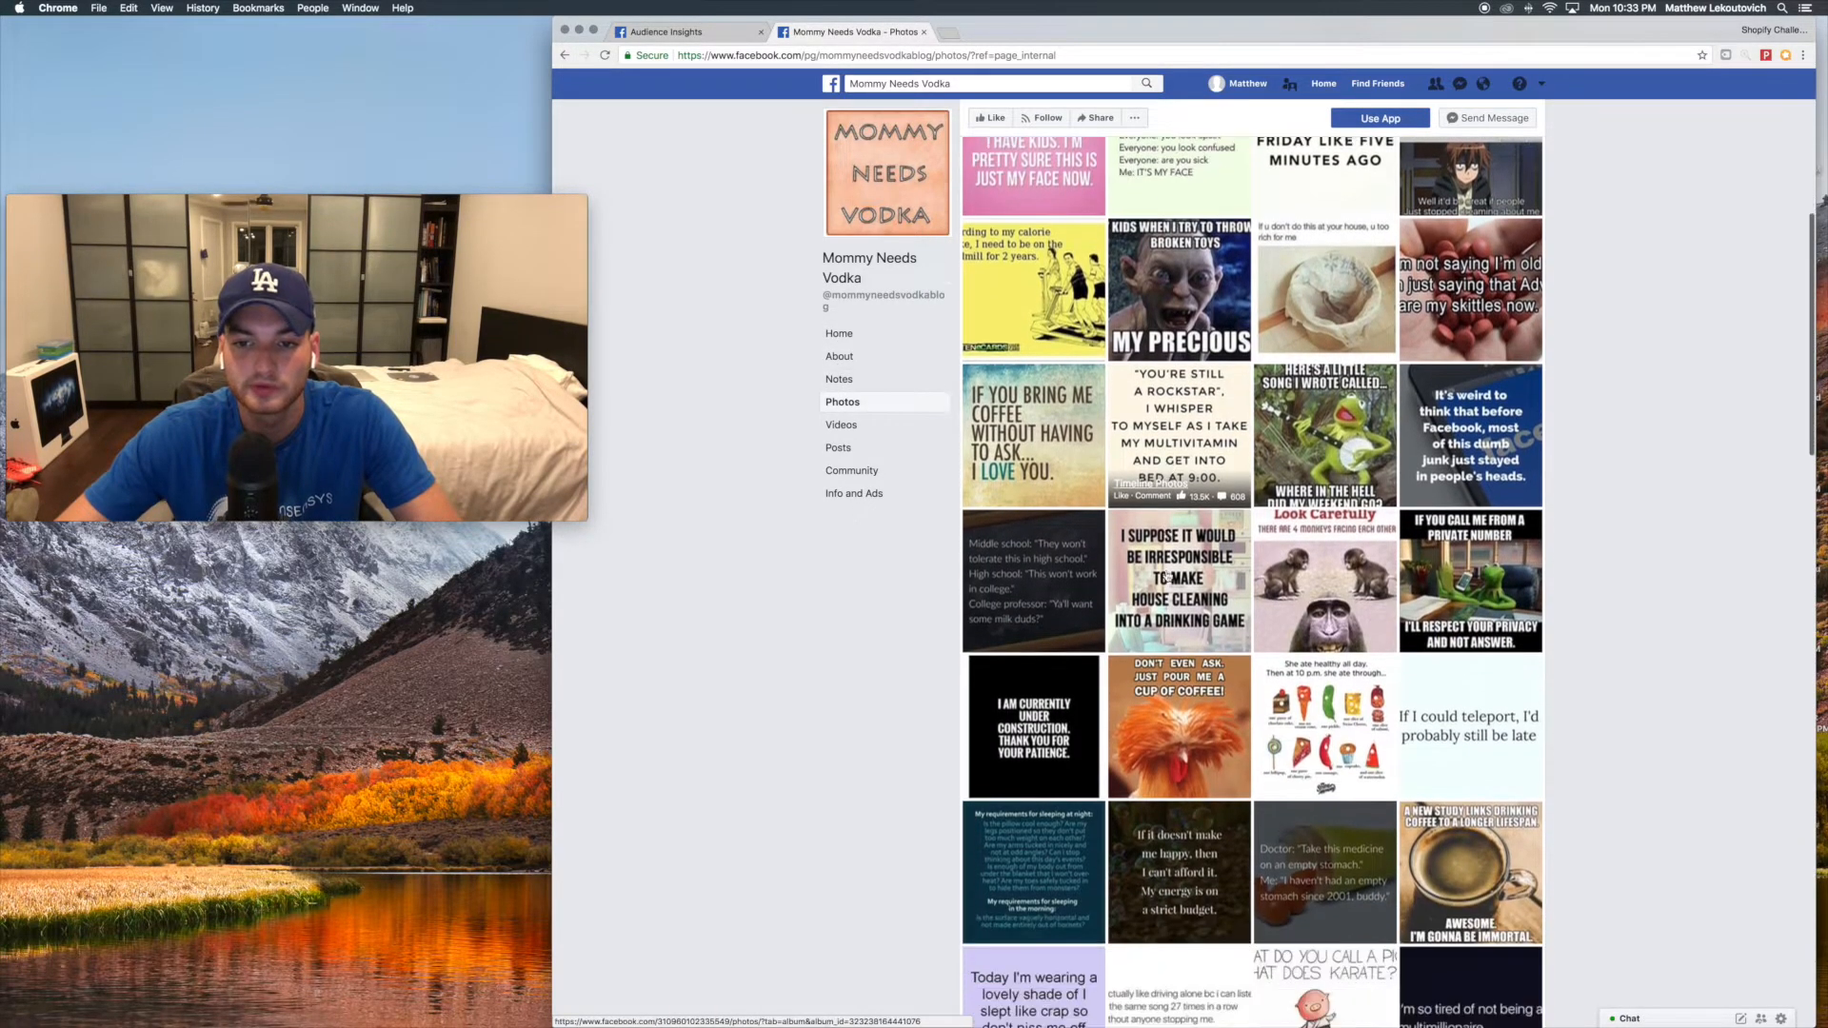
left_click(1325, 747)
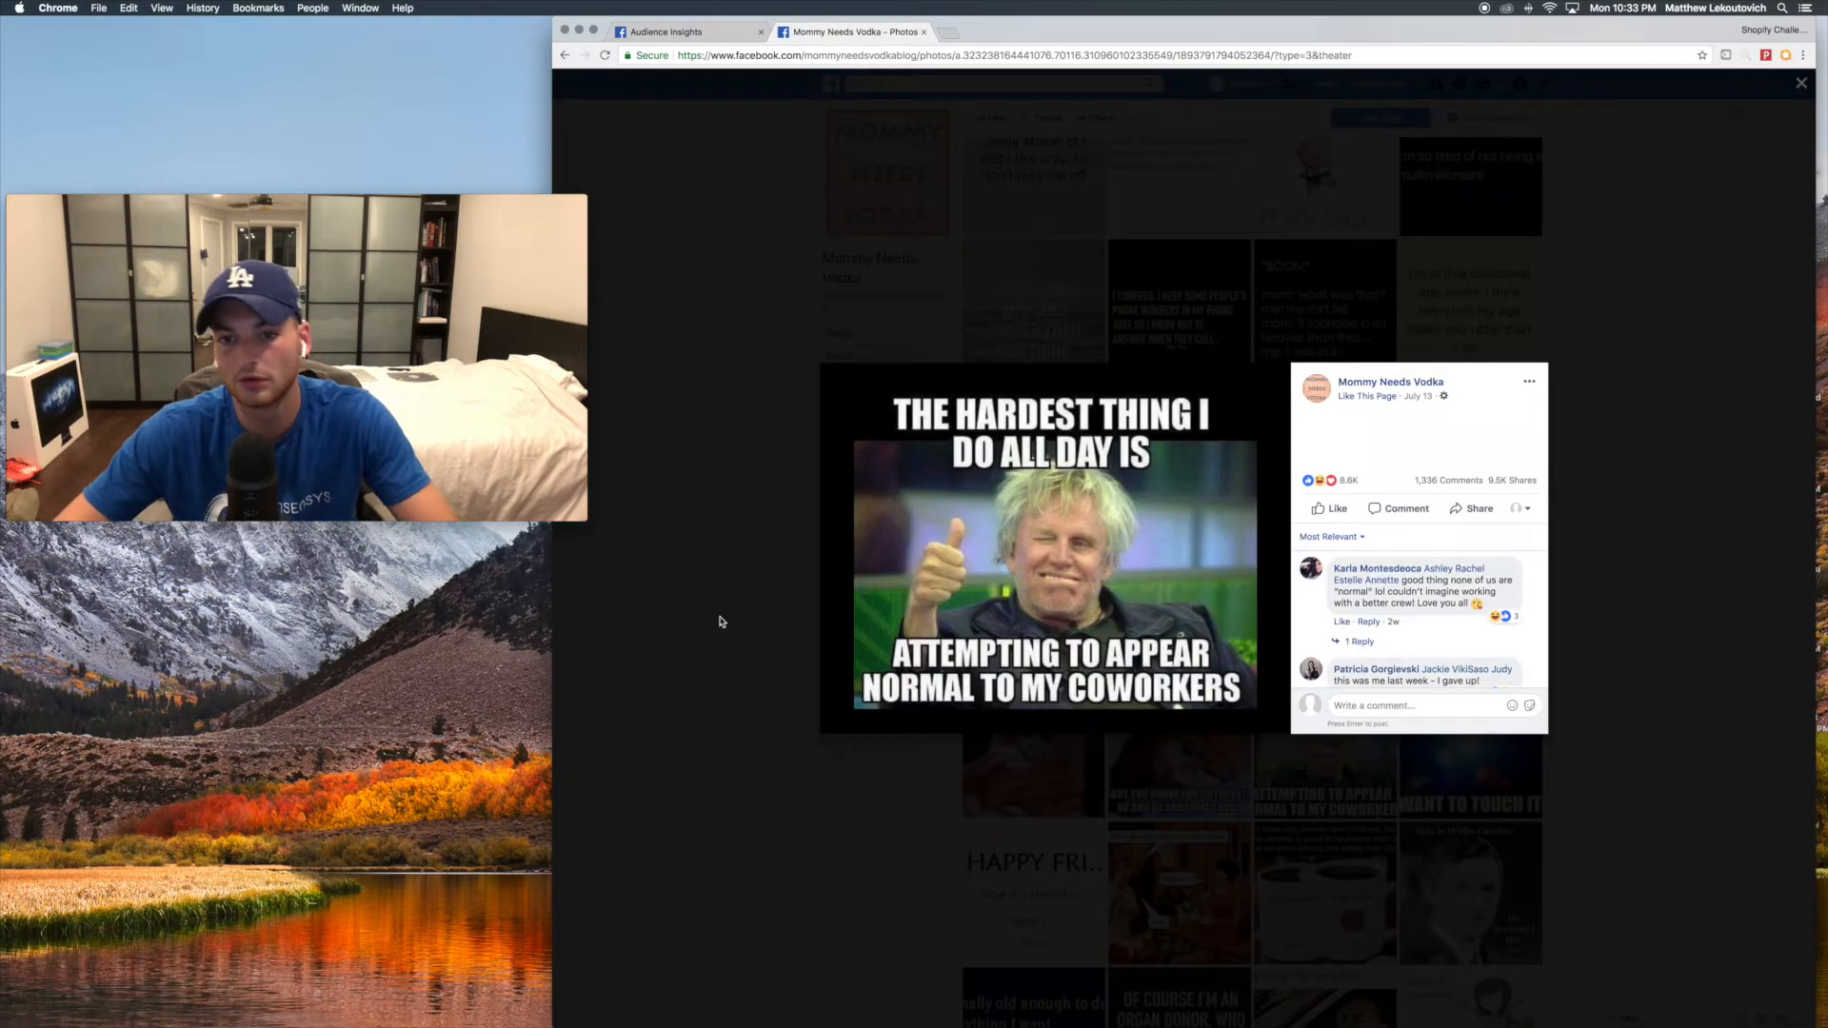
left_click(719, 620)
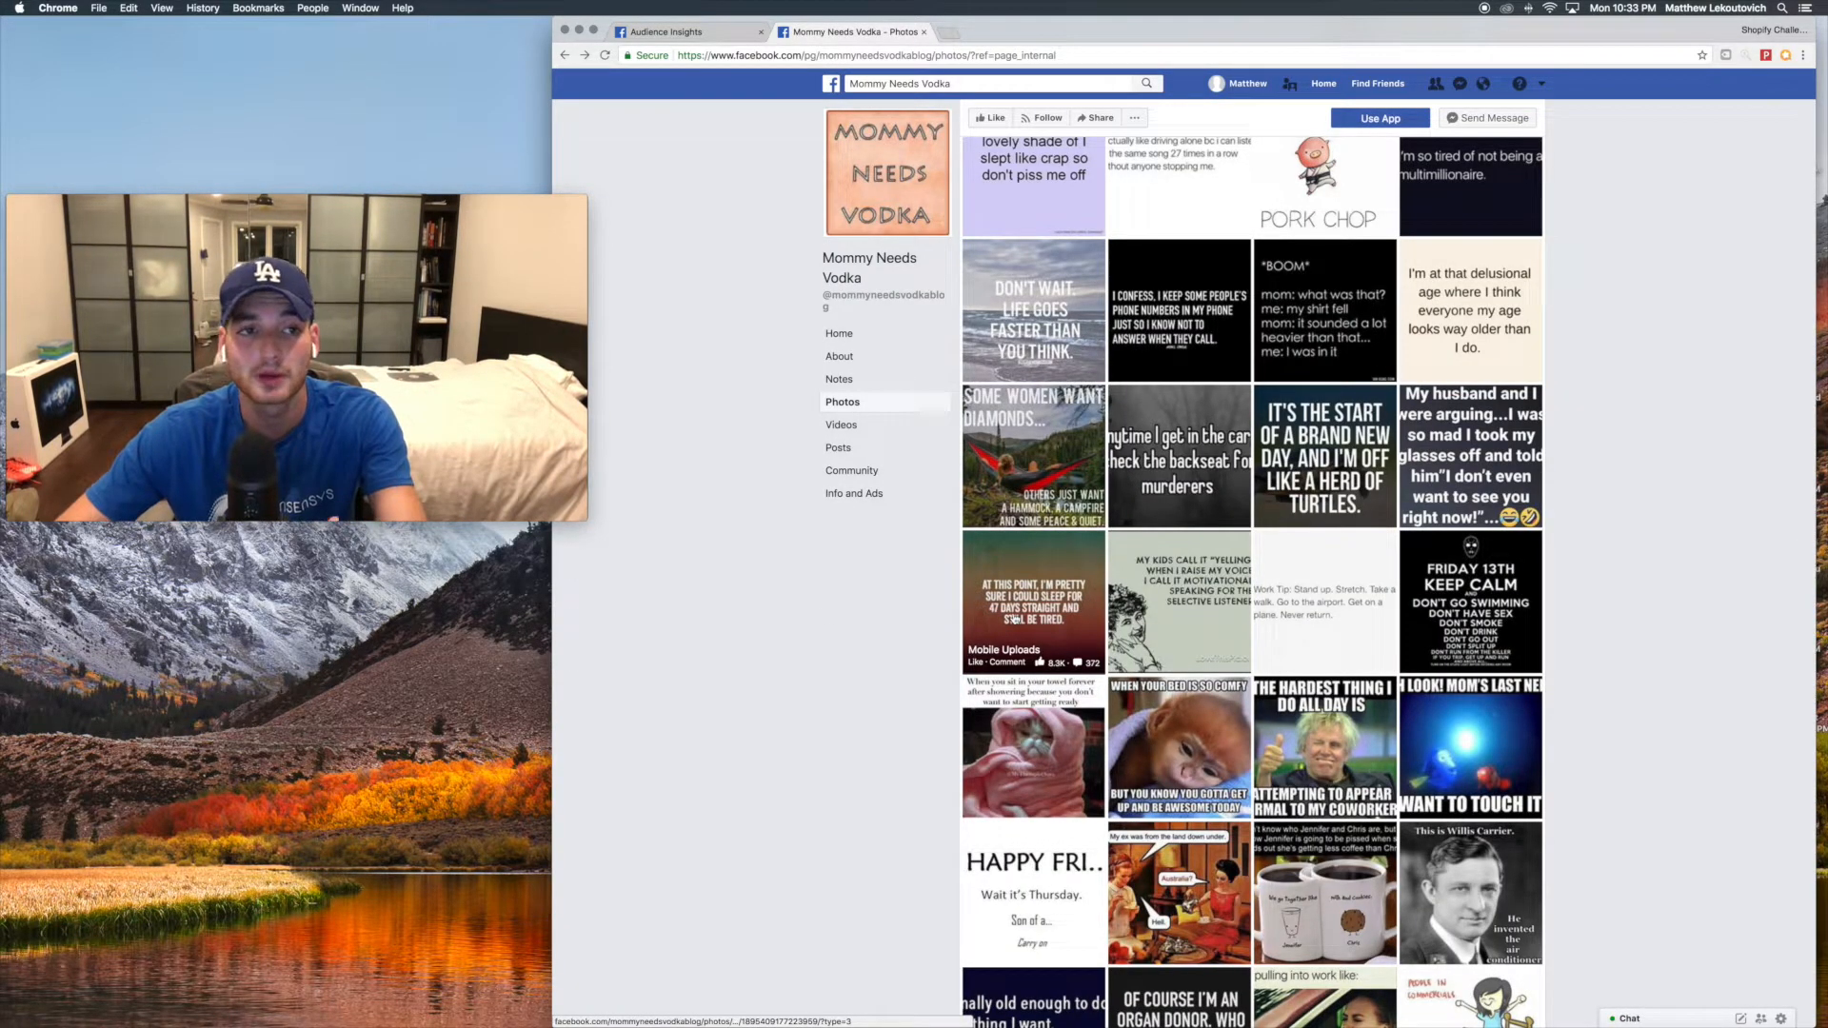
- Visit the Mommy Needs Vodka website from the page's home section, and return to Audience Insights by closing both the site and the page
scroll(1015, 619, "up", 8)
scroll(1029, 610, "up", 7)
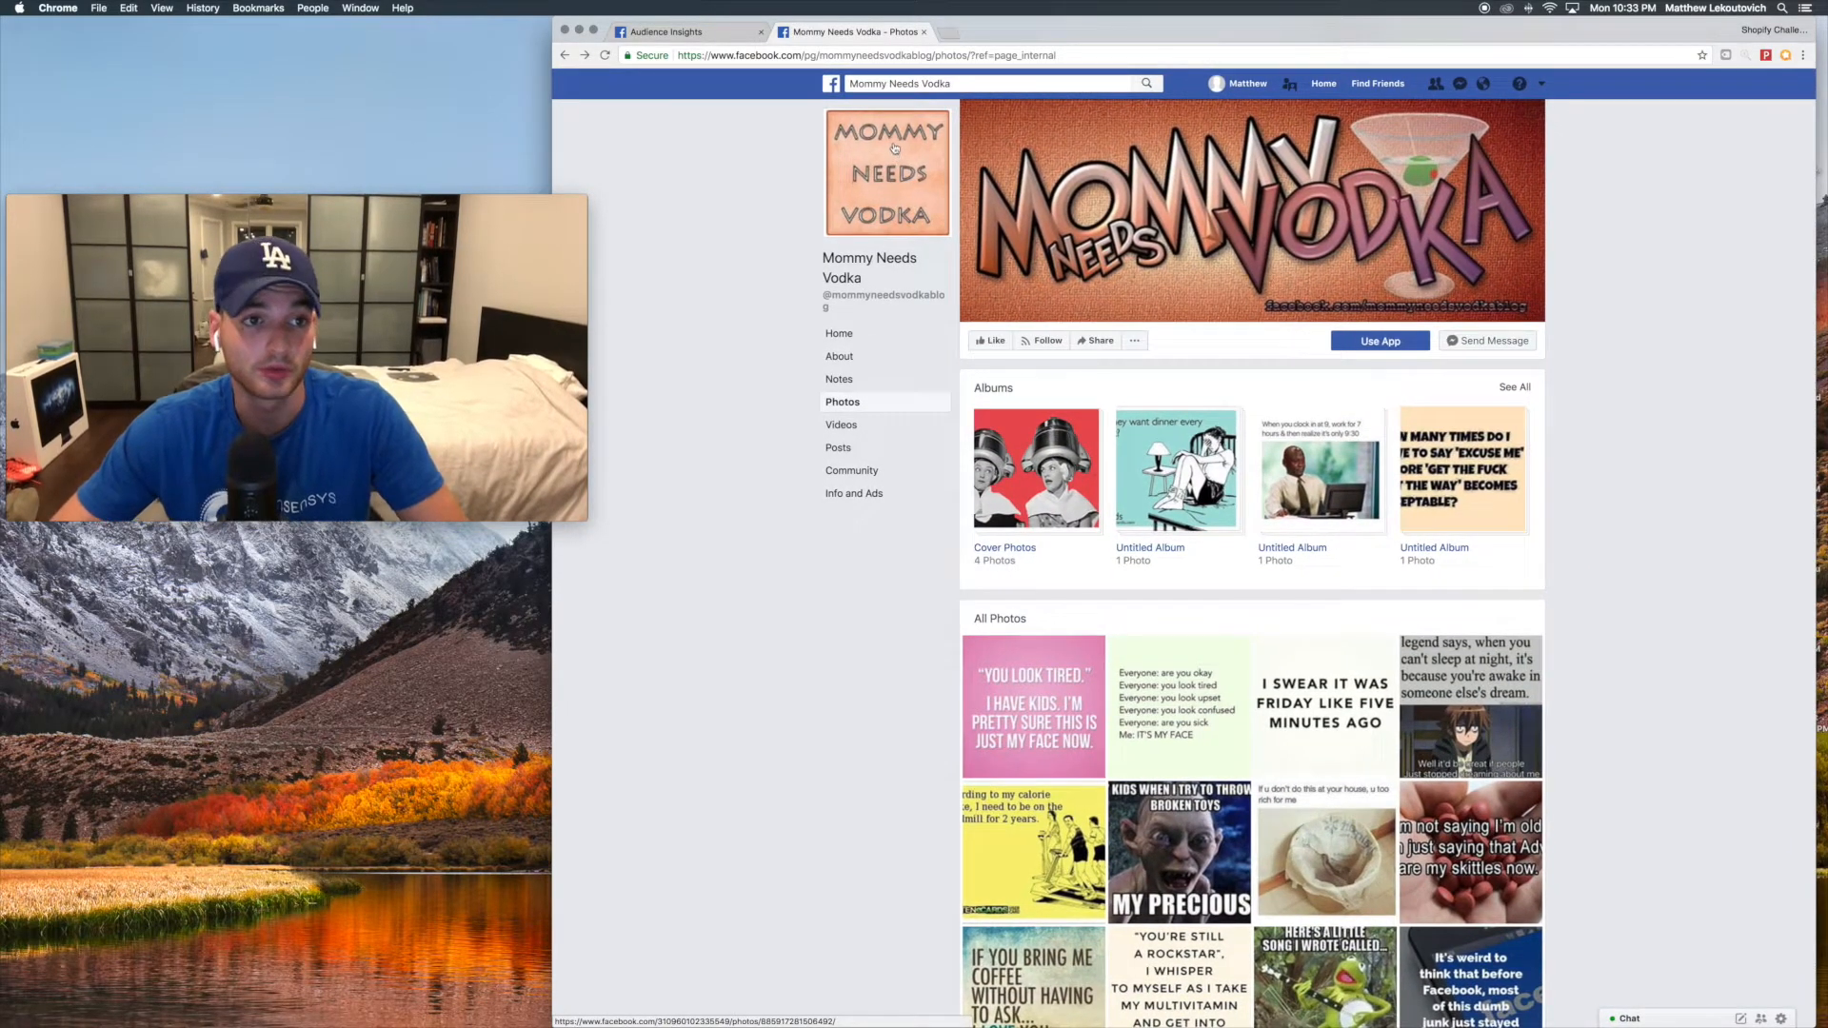
left_click(858, 315)
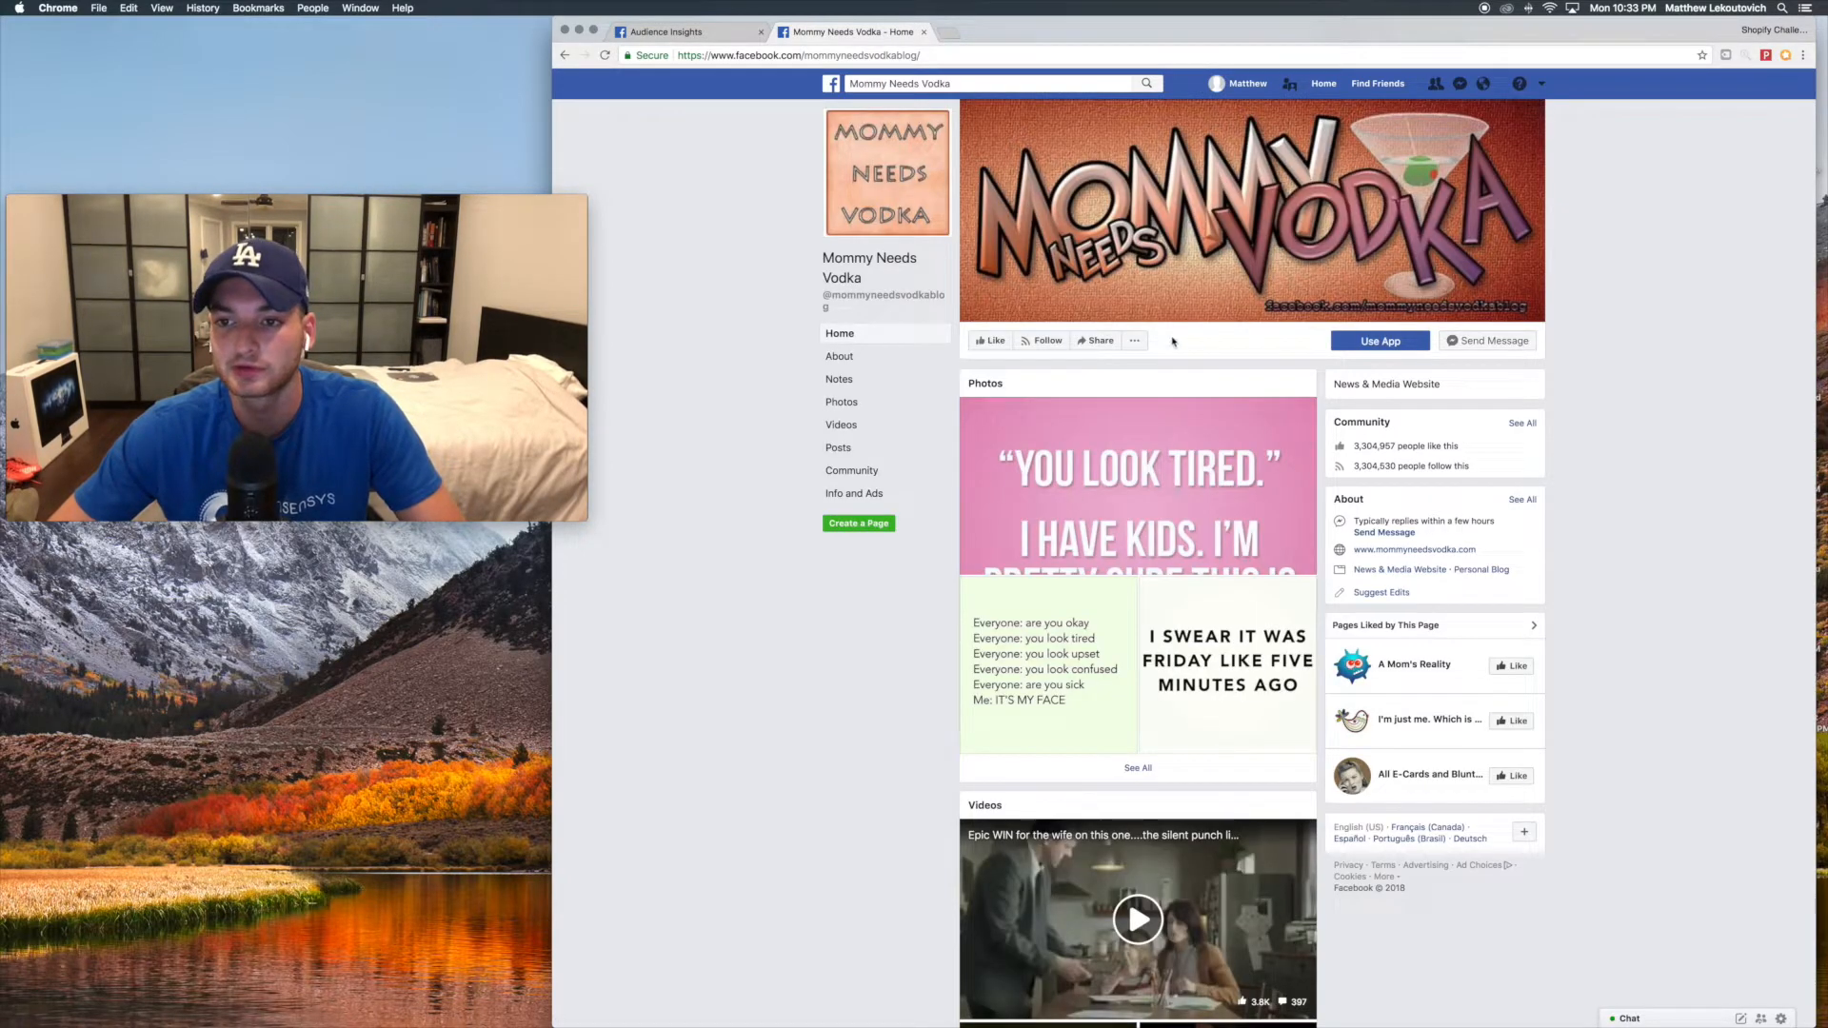
left_click(1411, 550)
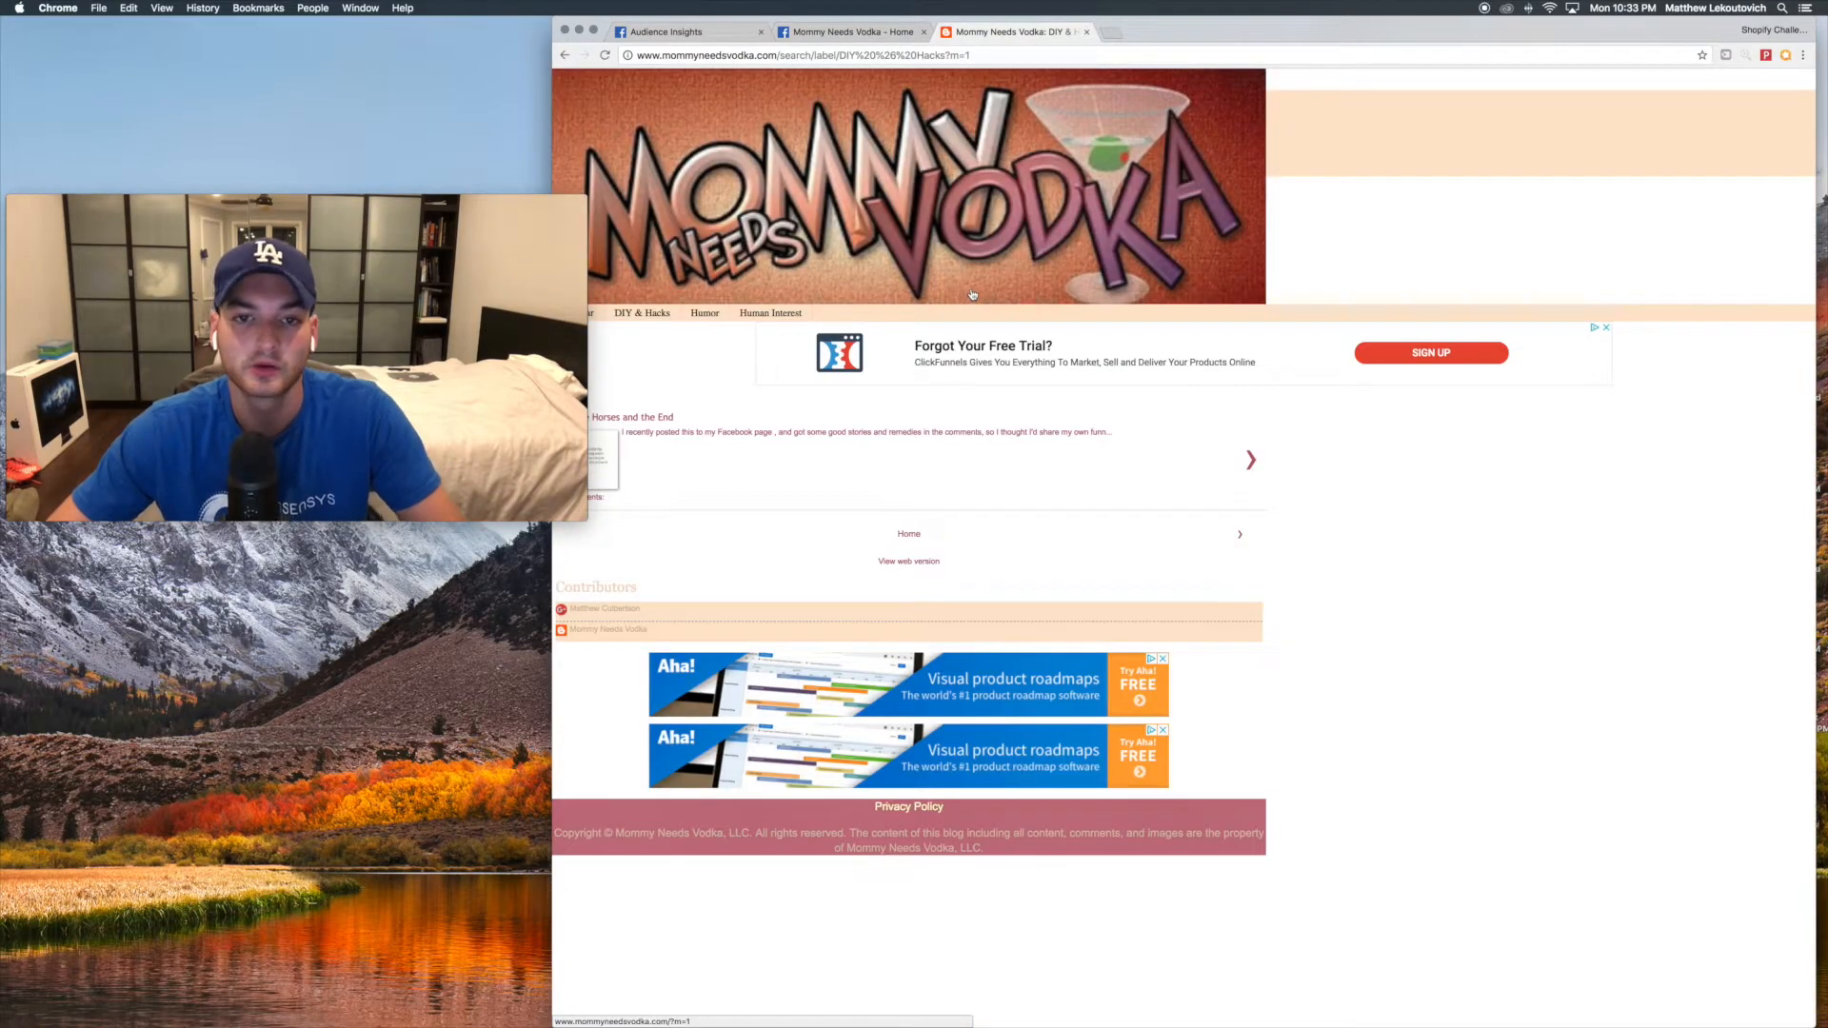
key("super+w")
key("super+w")
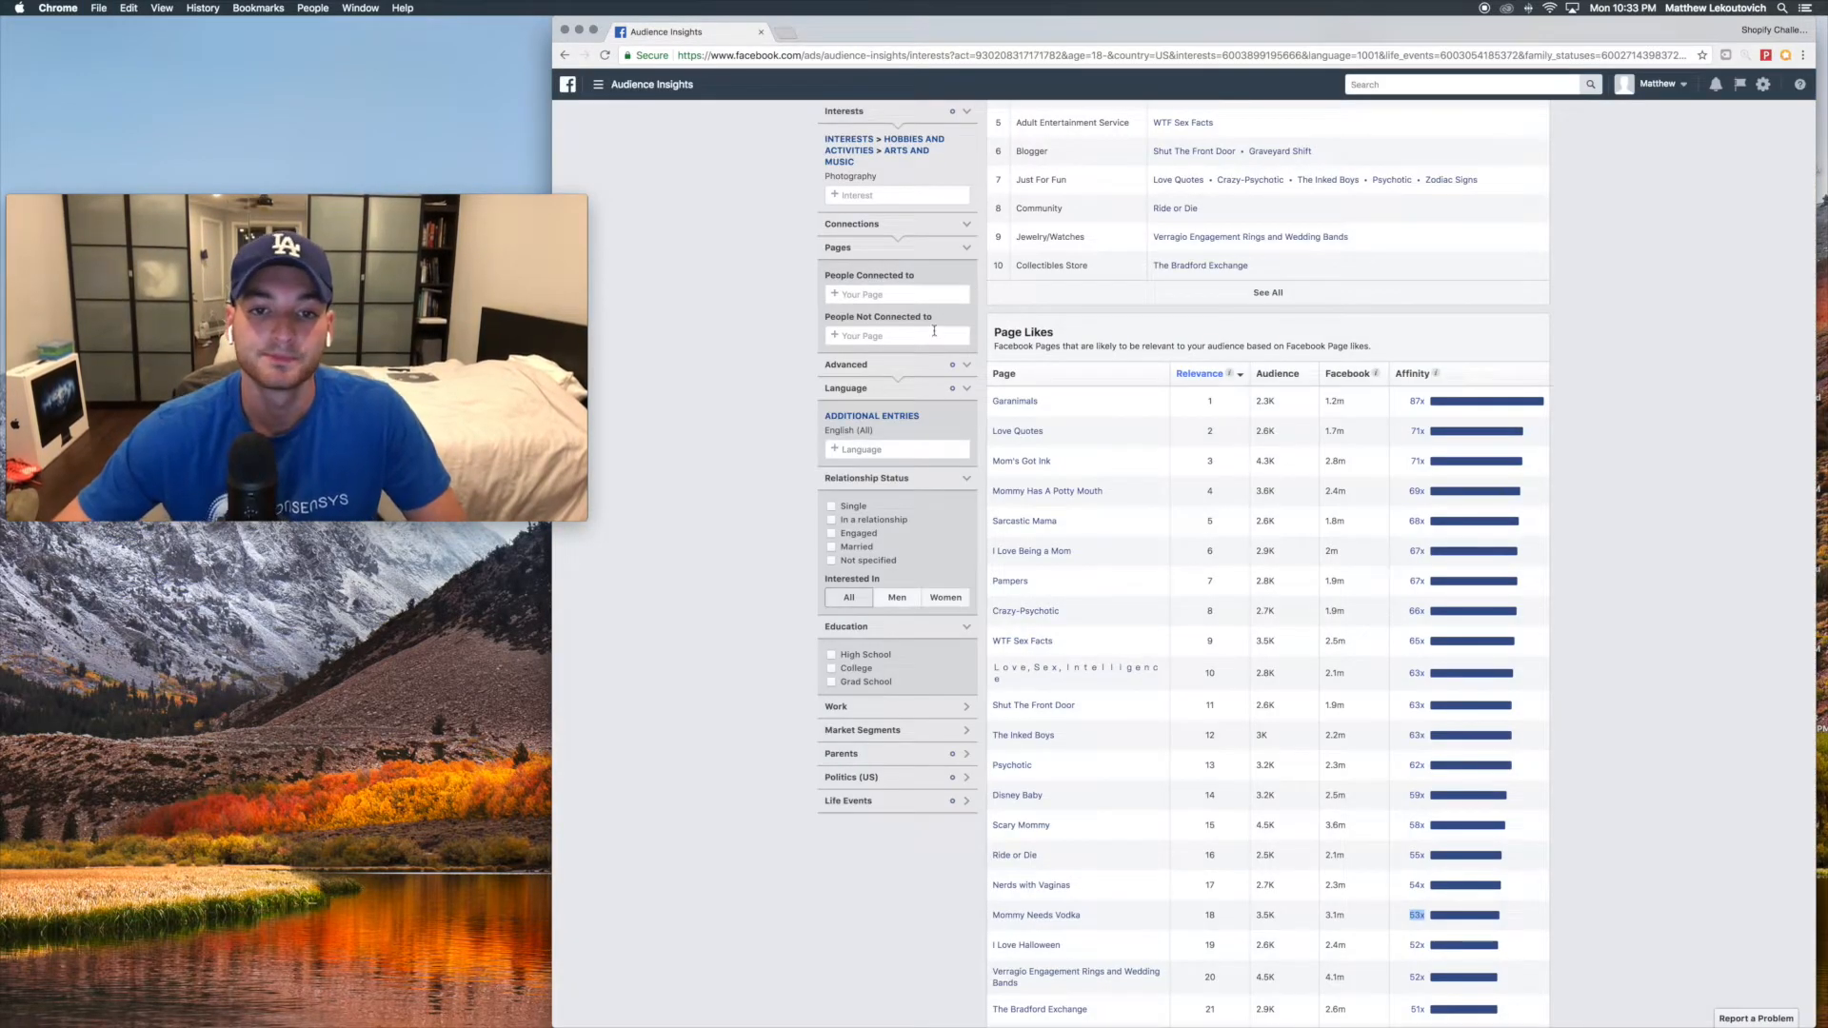
- Look back over the audience filters and recheck the location and activity data, including pages liked
scroll(914, 400, "up", 2)
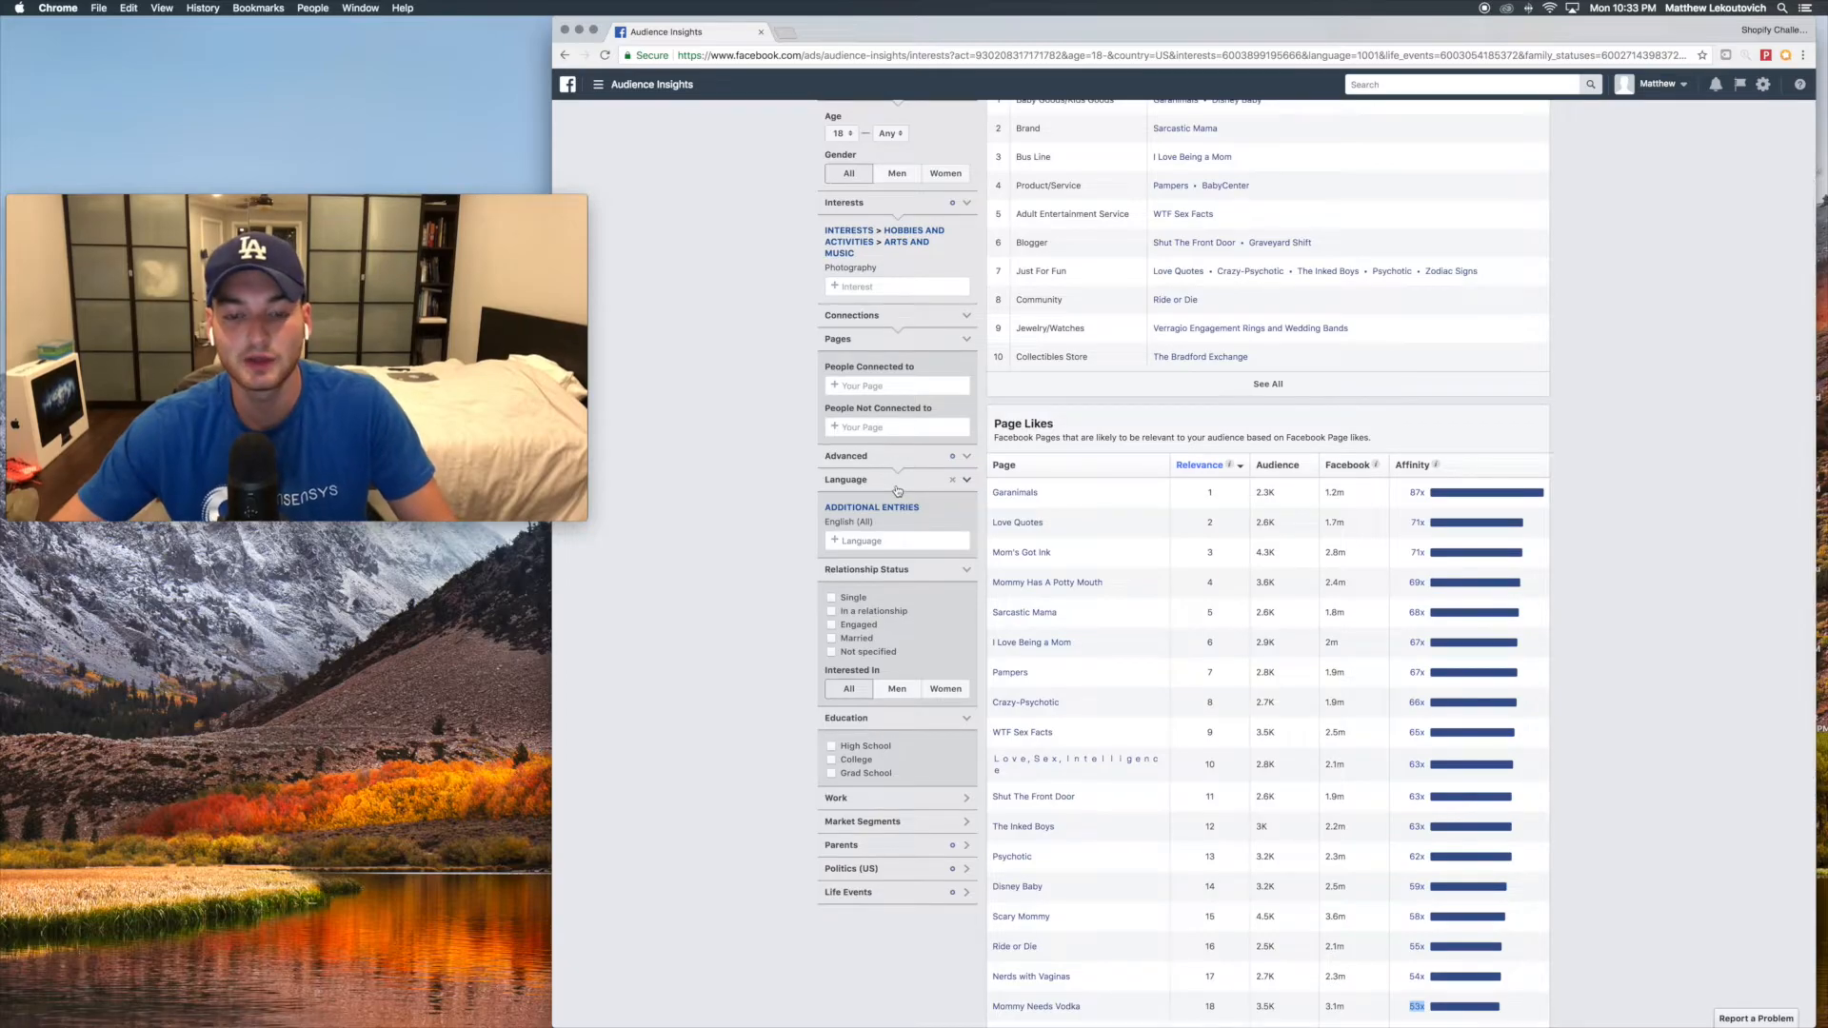
scroll(1033, 766, "up", 4)
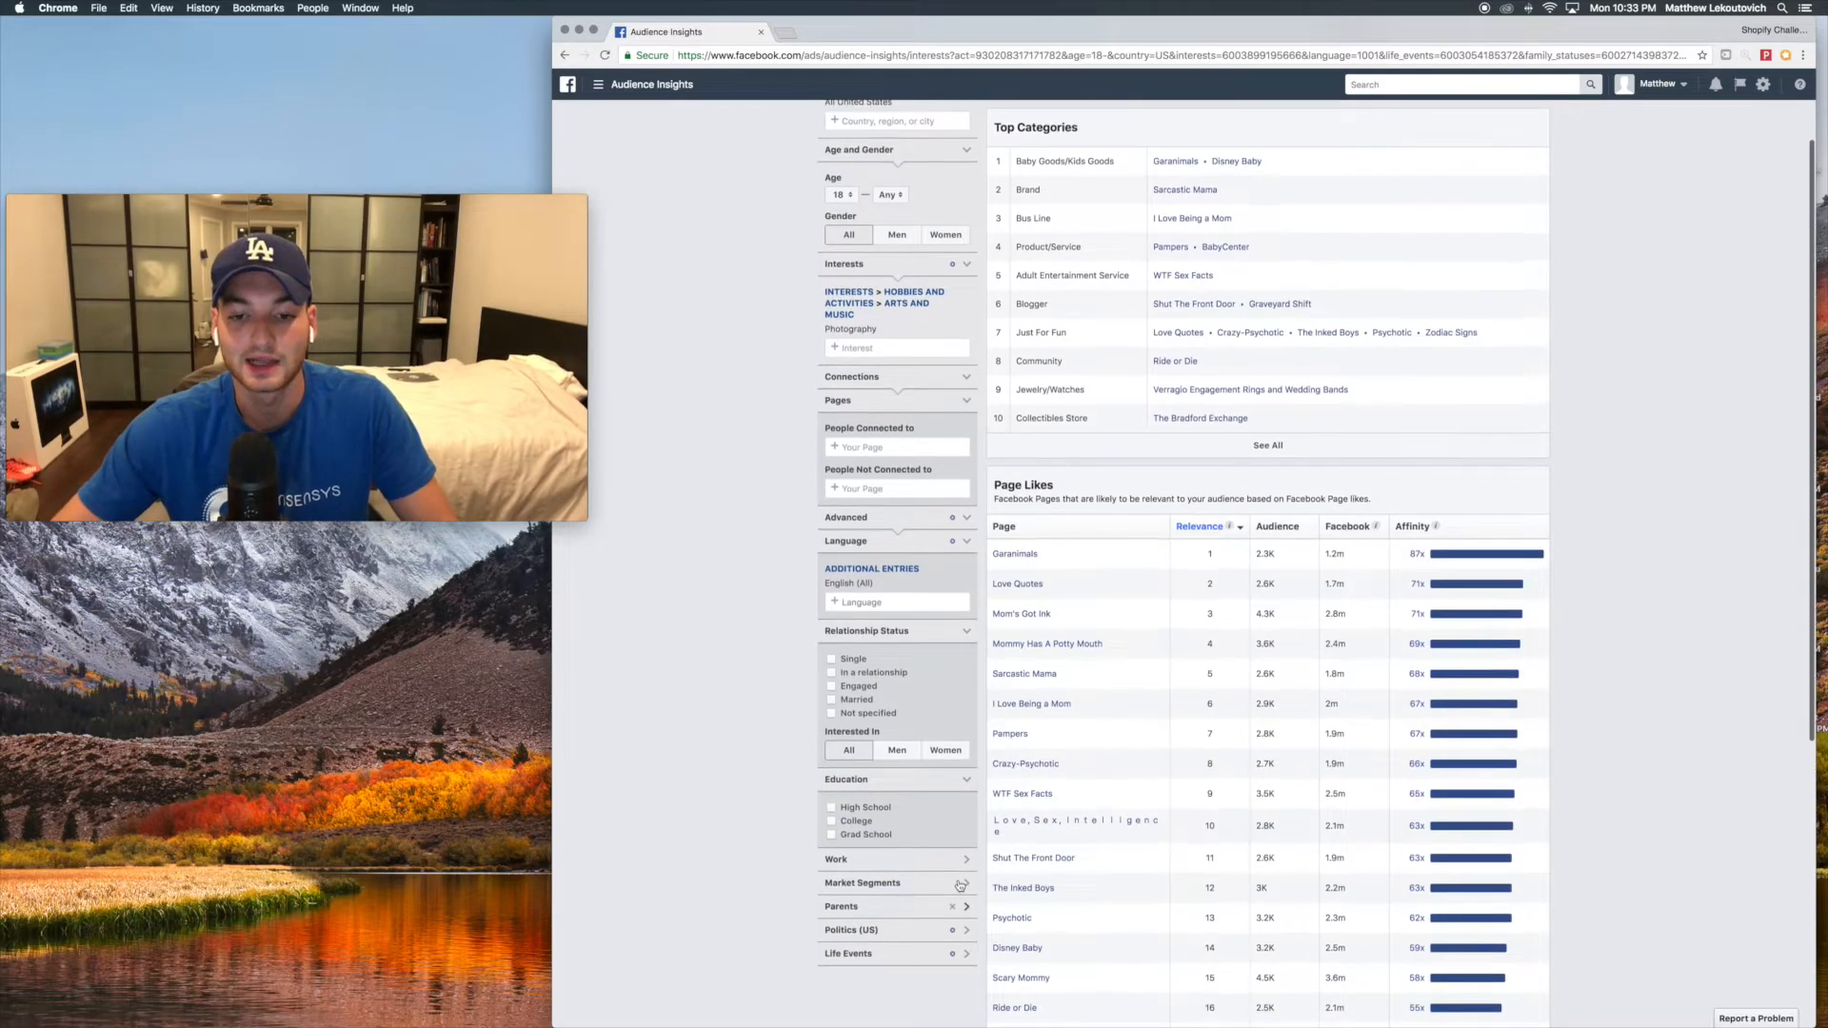
left_click(1352, 200)
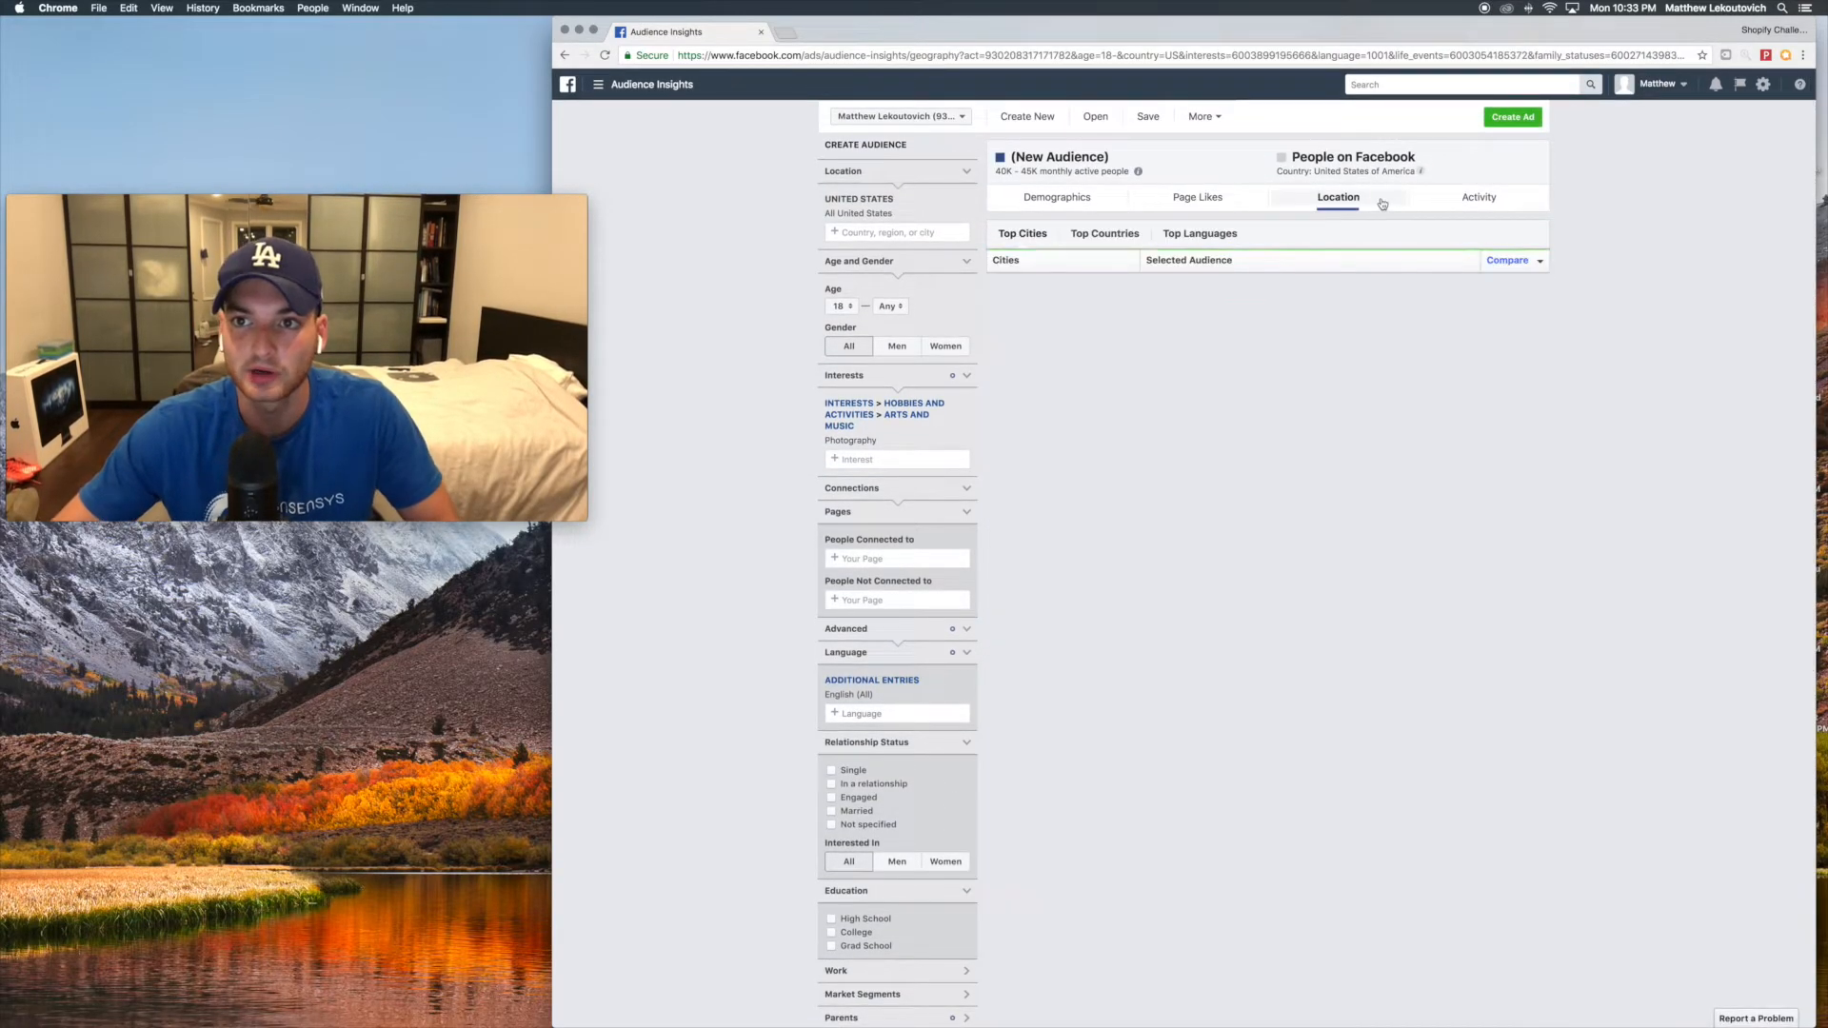
left_click(1448, 200)
mouse_move(1060, 330)
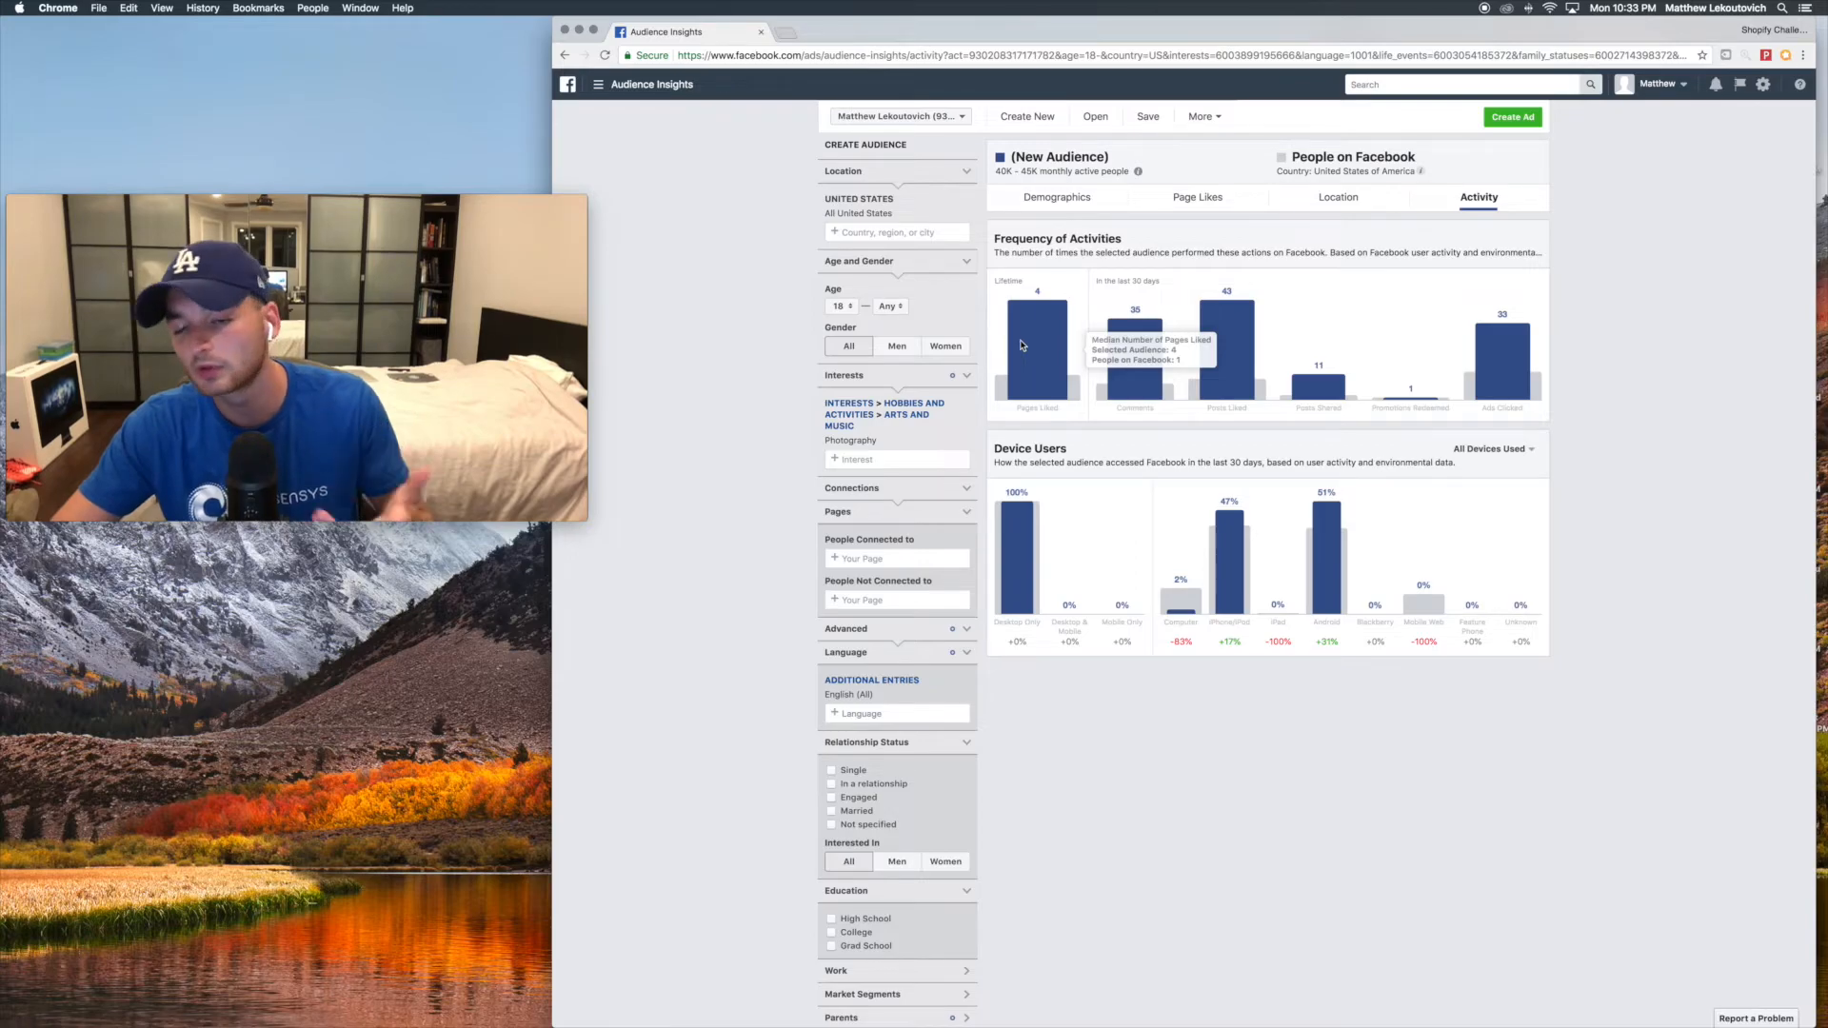
left_click(1337, 206)
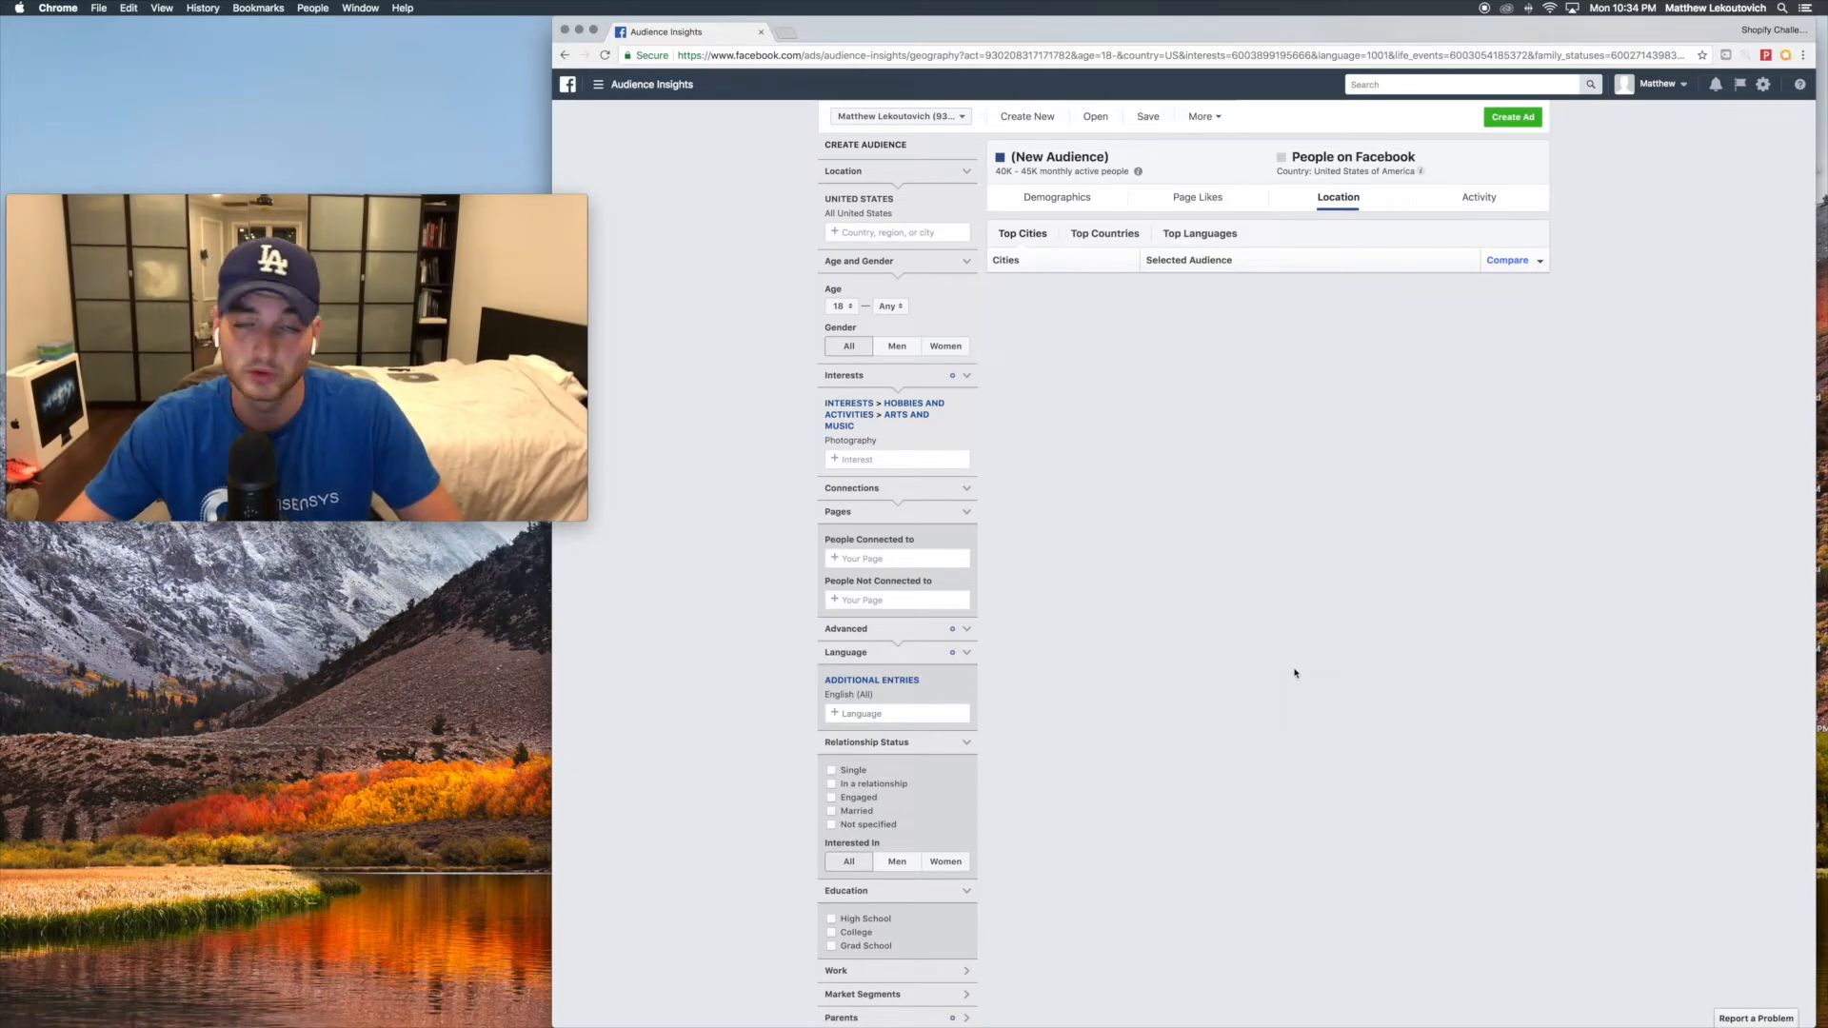
- Review the audience's demographics and leading job titles, briefly expanding the Parents filter to check its options
left_click(1065, 200)
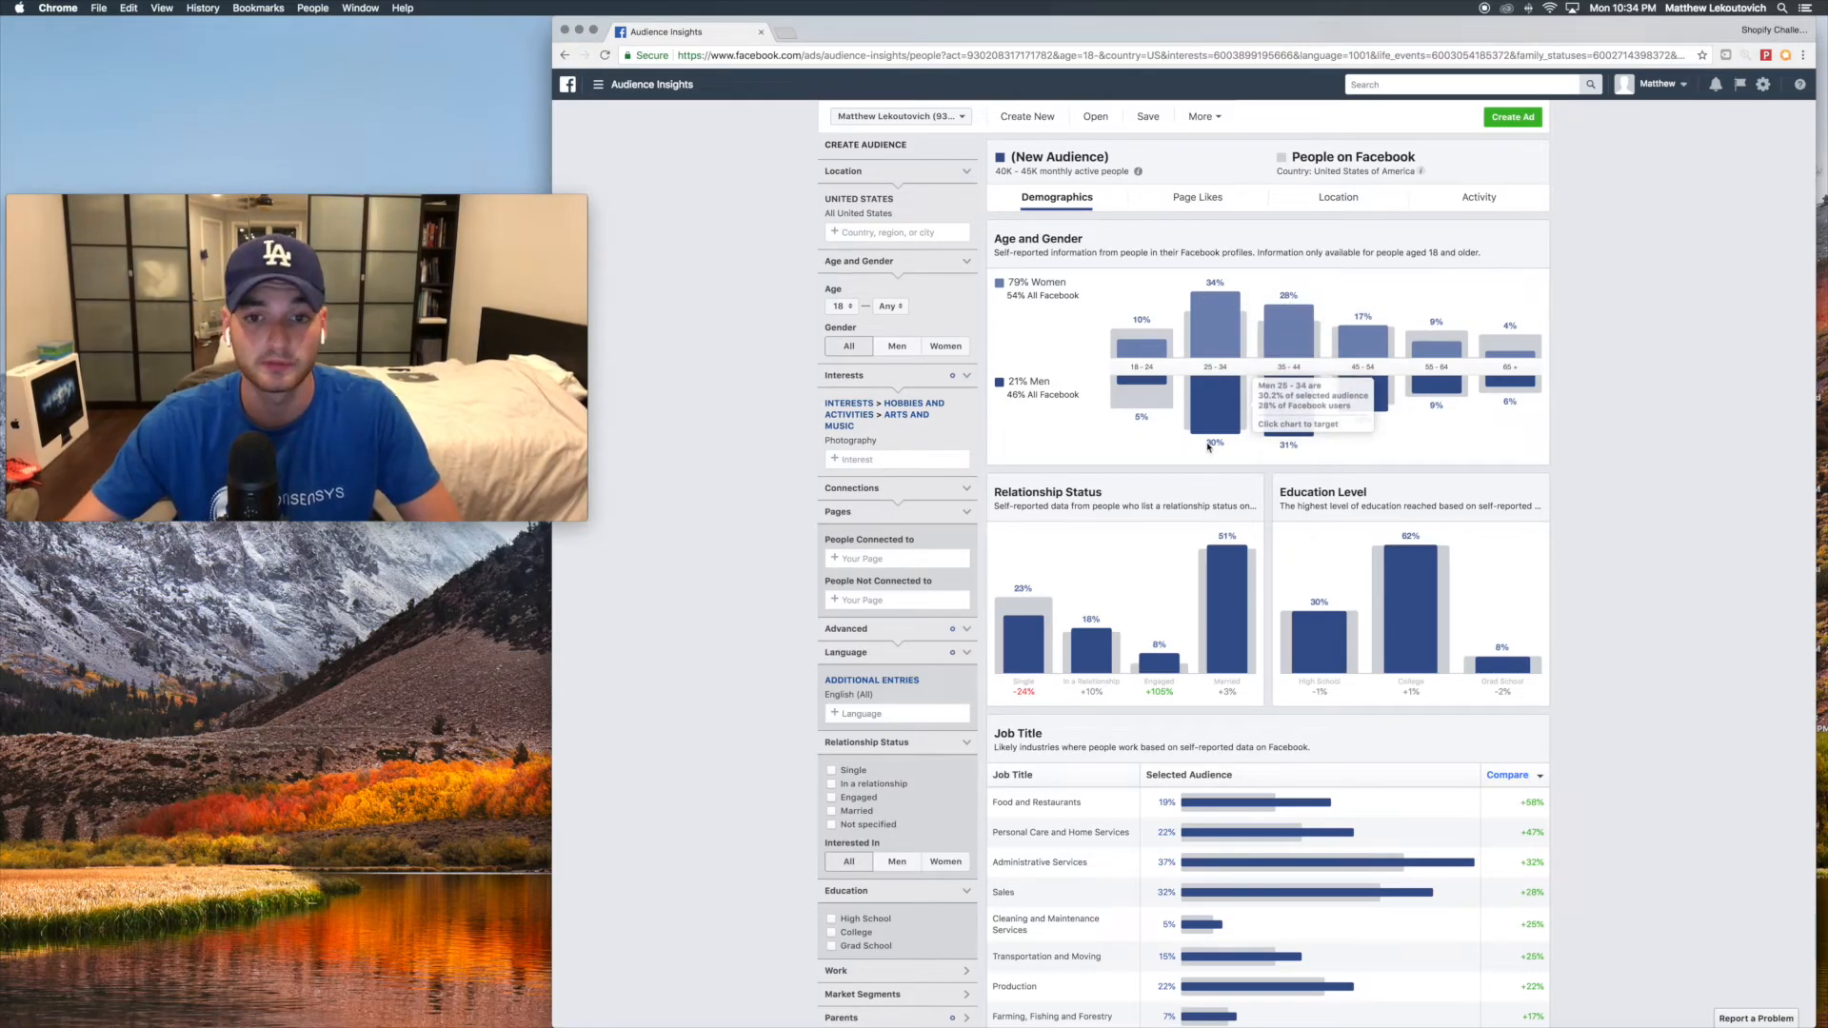
scroll(1209, 457, "down", 2)
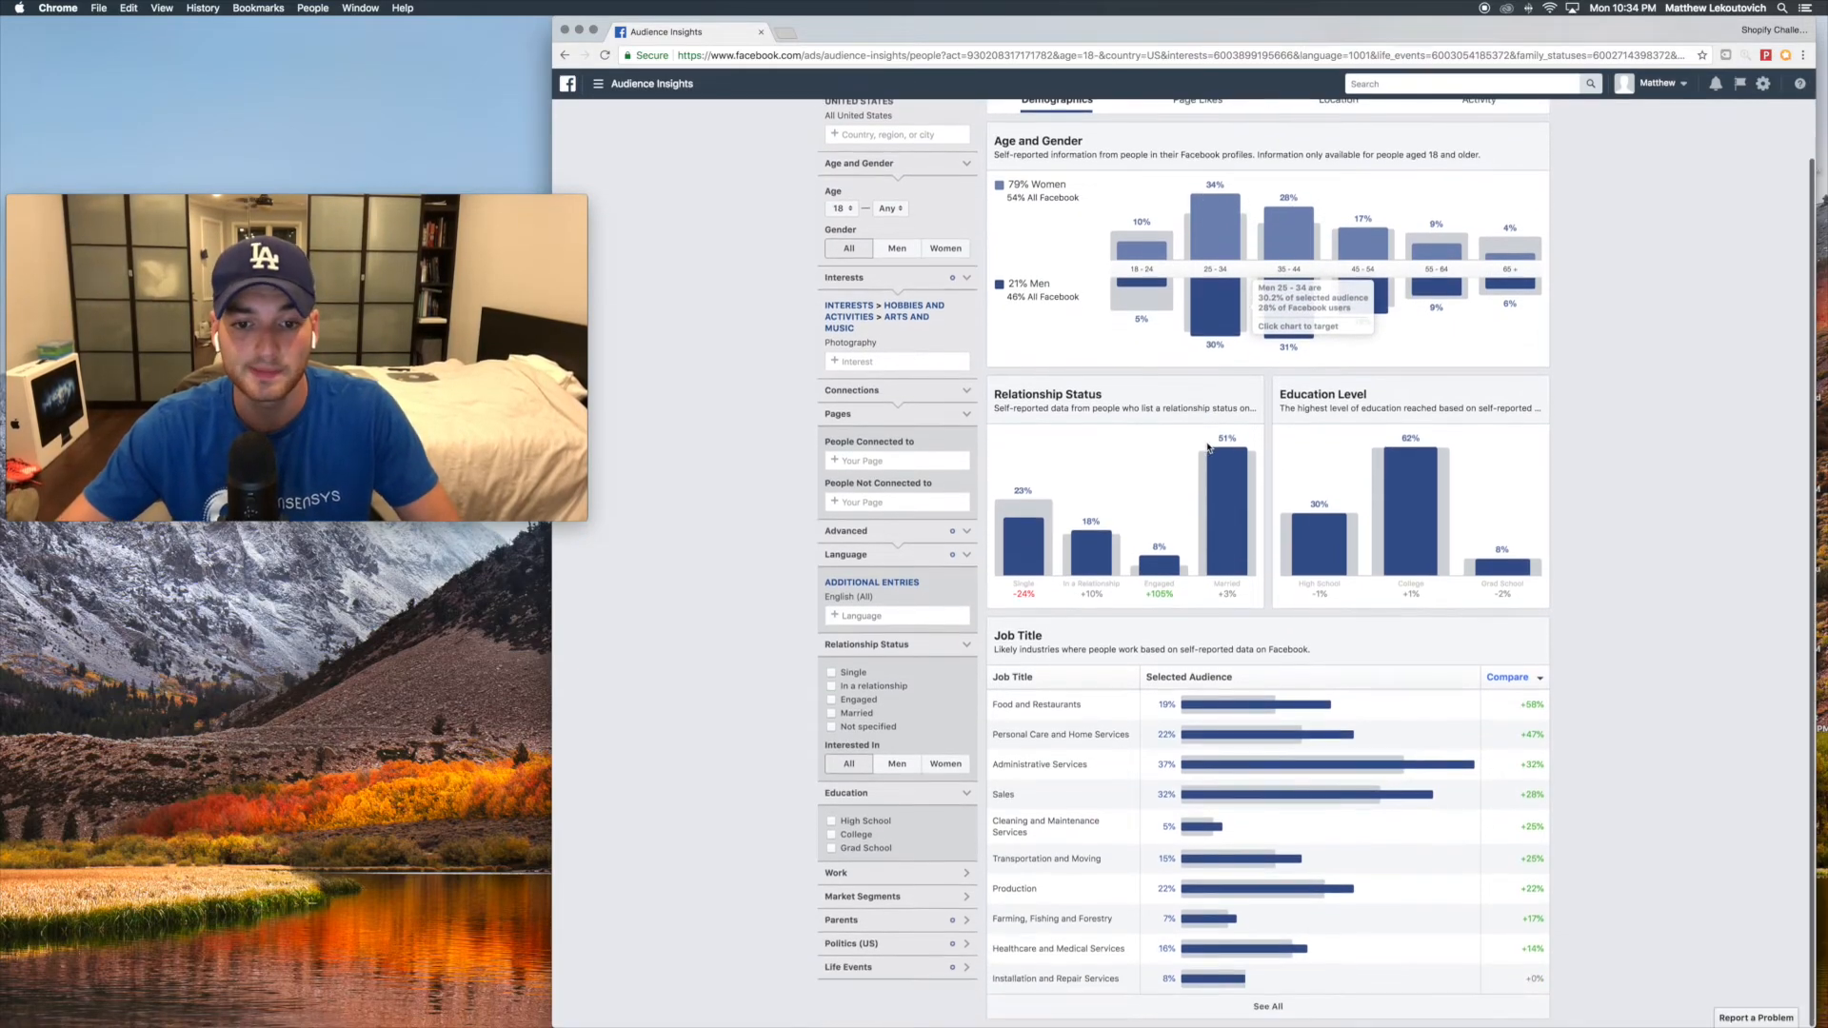
left_click(902, 923)
scroll(899, 895, "down", 2)
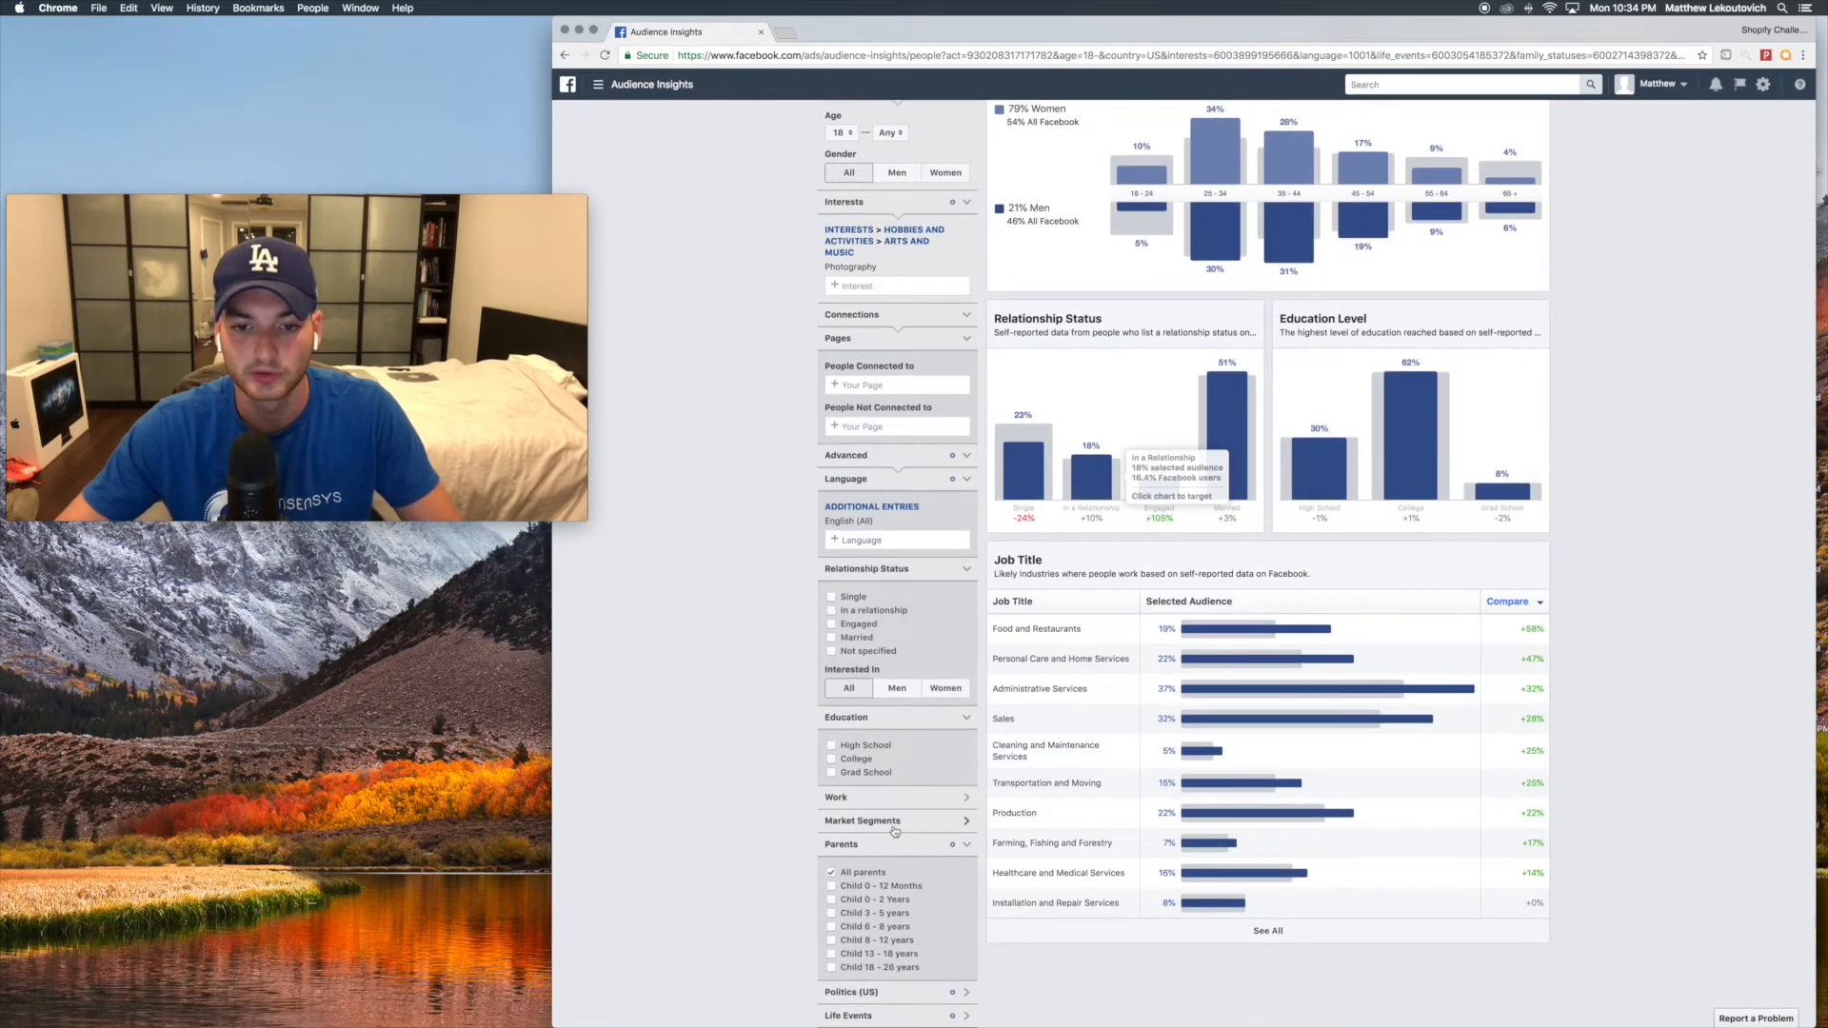
left_click(888, 844)
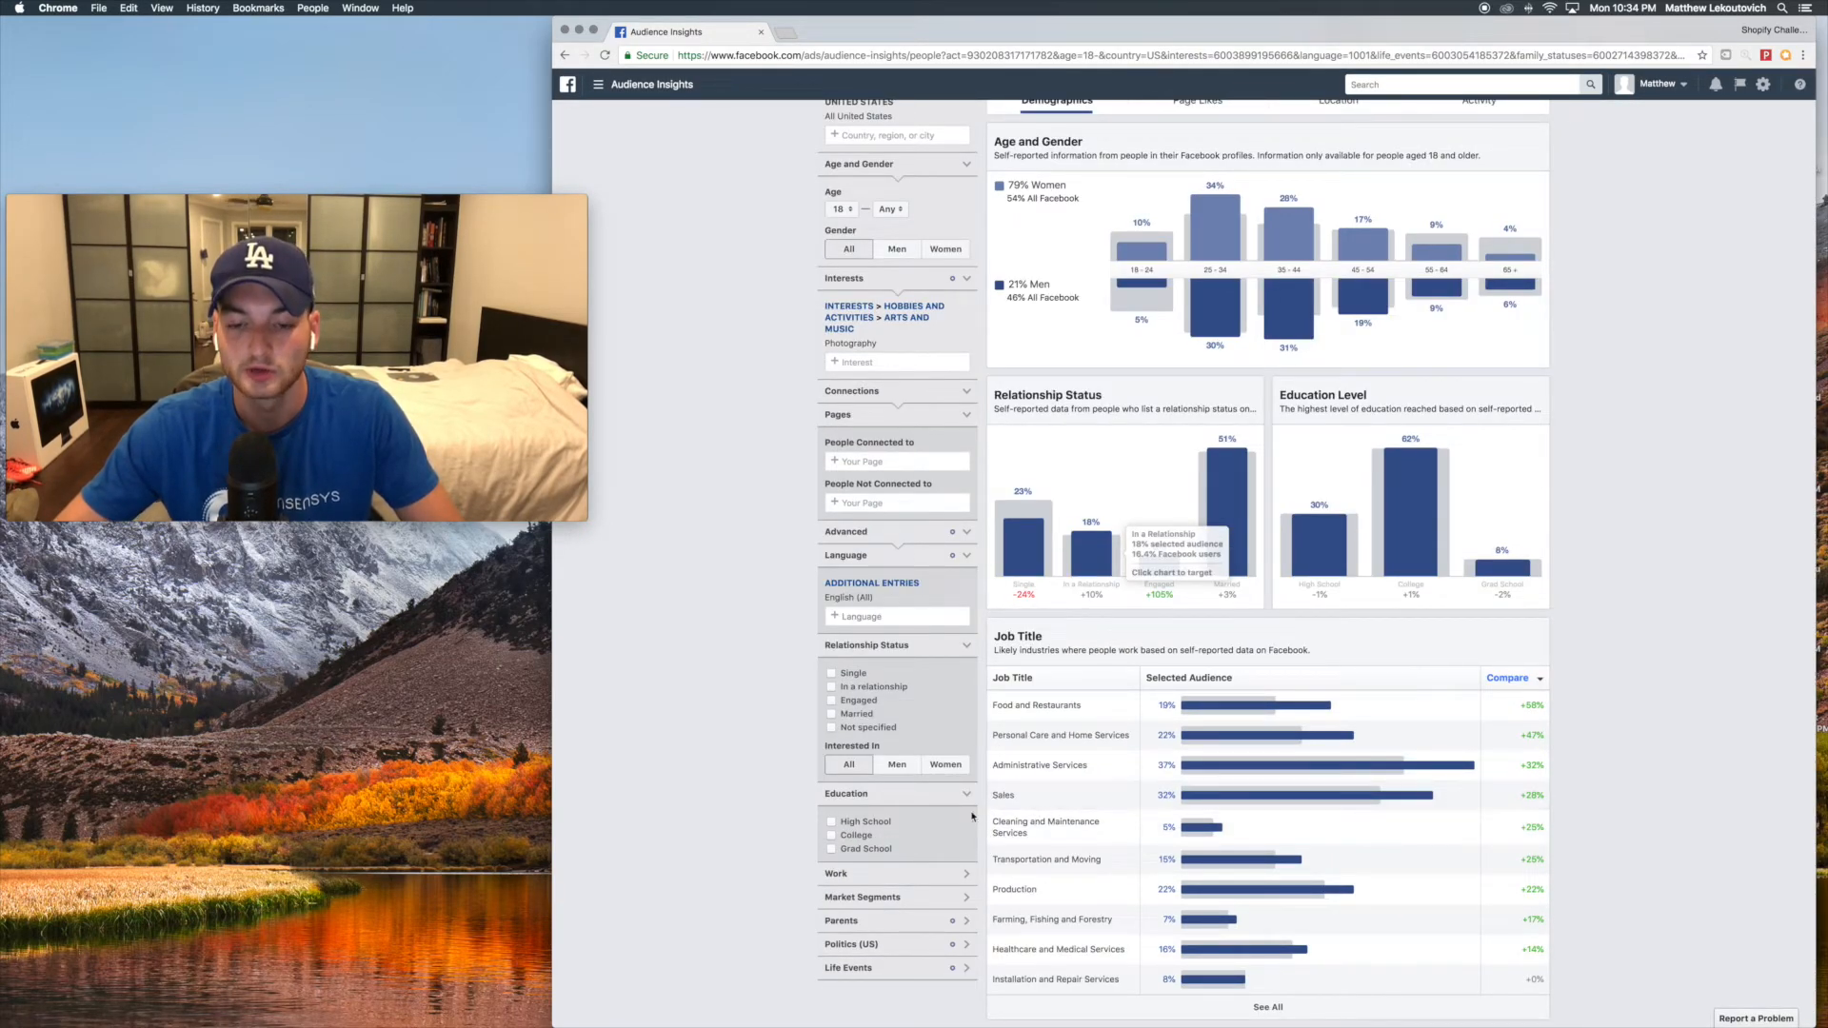
mouse_move(1006, 706)
left_mouse_down()
mouse_move(1082, 708)
mouse_move(1022, 737)
left_mouse_up()
left_click(1020, 765)
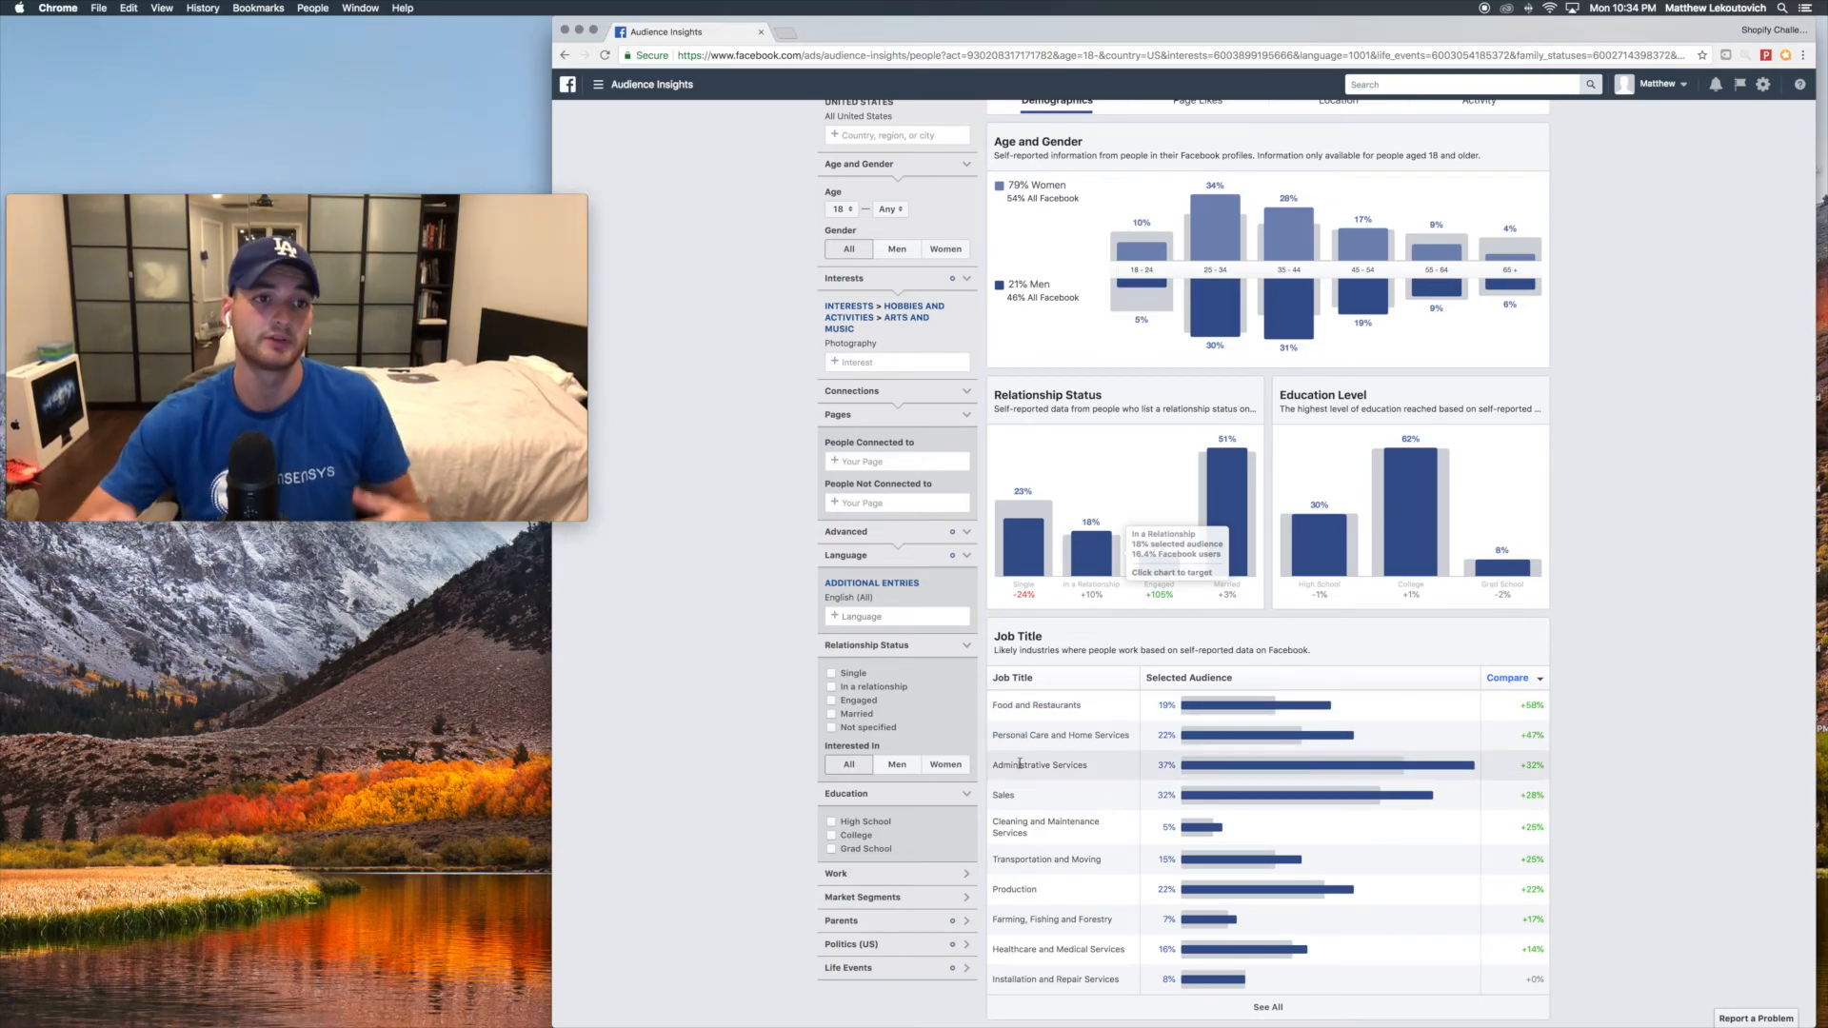